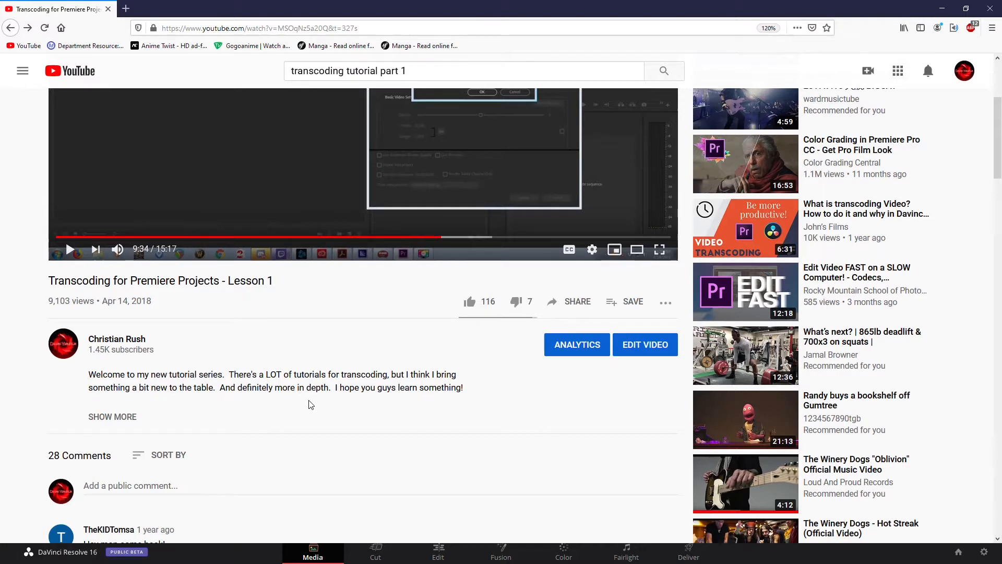
Examine the YouTube lesson's publish date and the viewer comments asking for part 2
{"action": "scroll", "coordinate": [311, 405], "scroll_direction": "down", "scroll_amount": 4}
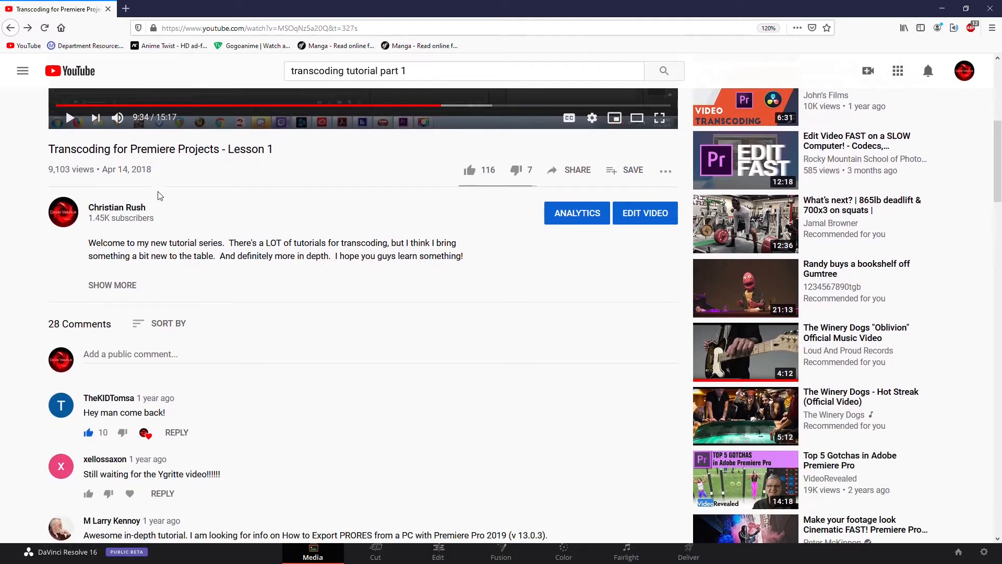
{"action": "left_click_drag", "start_coordinate": [103, 170], "coordinate": [152, 171]}
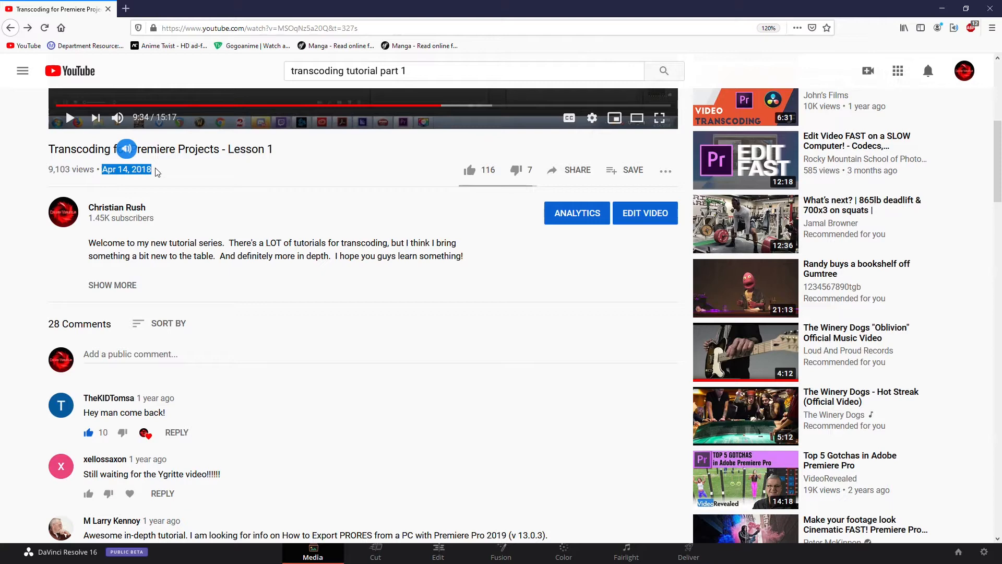
{"action": "scroll", "coordinate": [324, 376], "scroll_direction": "down", "scroll_amount": 3}
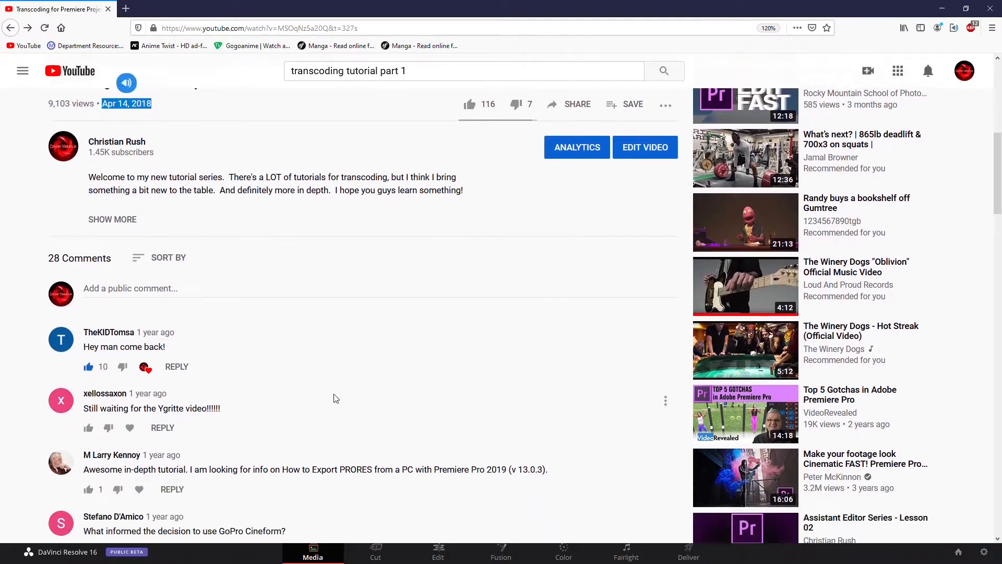
{"action": "left_click_drag", "start_coordinate": [101, 281], "coordinate": [317, 266]}
{"action": "scroll", "coordinate": [183, 289], "scroll_direction": "down", "scroll_amount": 6}
{"action": "scroll", "coordinate": [232, 361], "scroll_direction": "down", "scroll_amount": 3}
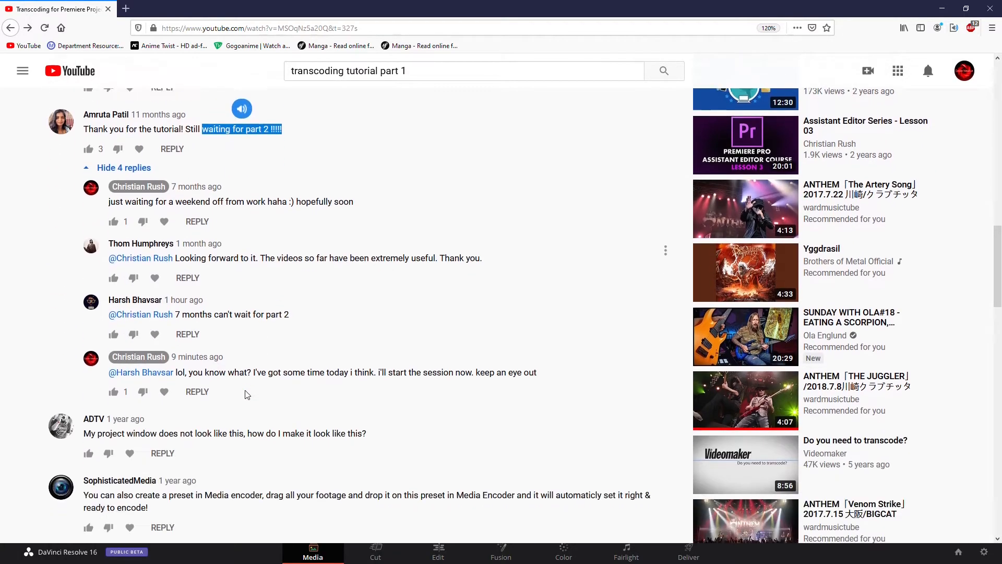
{"action": "left_click_drag", "start_coordinate": [176, 314], "coordinate": [302, 317]}
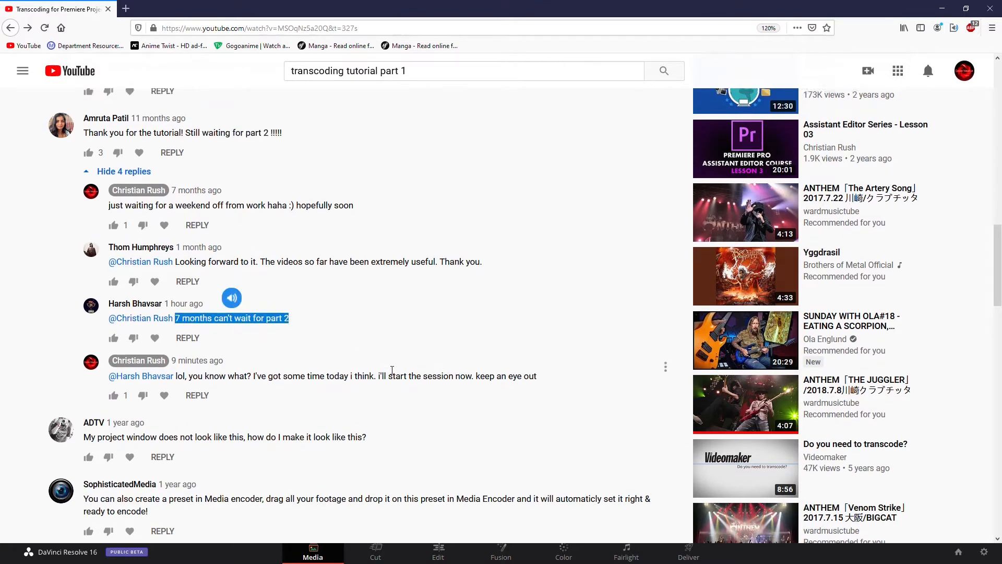
{"action": "scroll", "coordinate": [389, 368], "scroll_direction": "up", "scroll_amount": 3}
{"action": "left_click", "coordinate": [391, 414]}
{"action": "scroll", "coordinate": [380, 425], "scroll_direction": "up", "scroll_amount": 15}
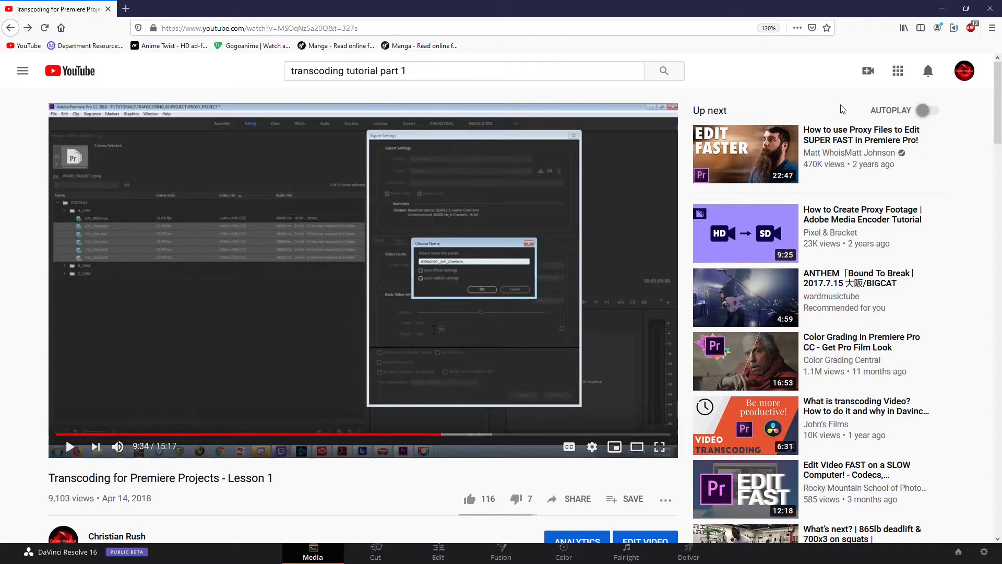
Switch to DaVinci Resolve and check its version information on the About screen
{"action": "left_click", "coordinate": [942, 8]}
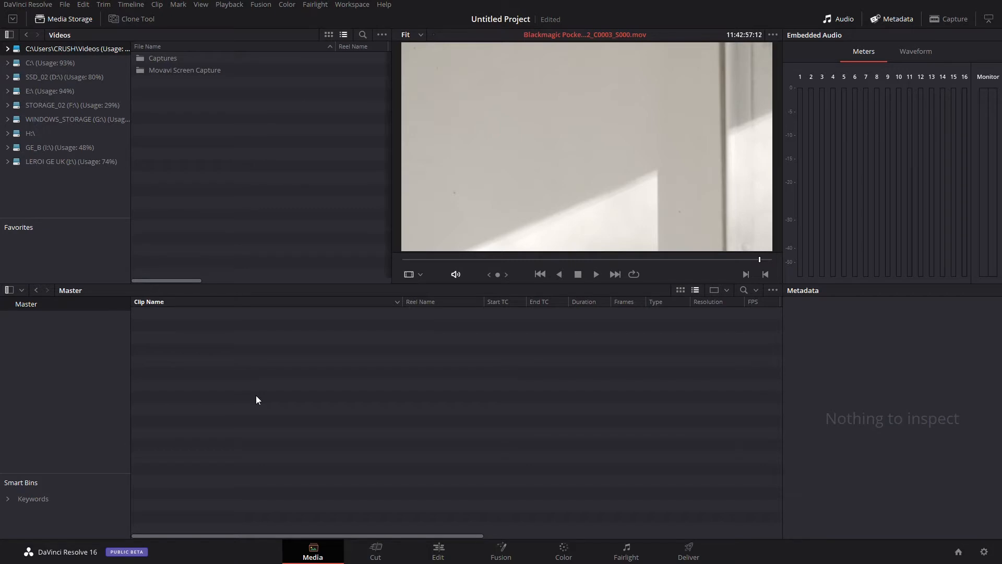
{"action": "left_click", "coordinate": [28, 4]}
{"action": "left_click", "coordinate": [40, 16]}
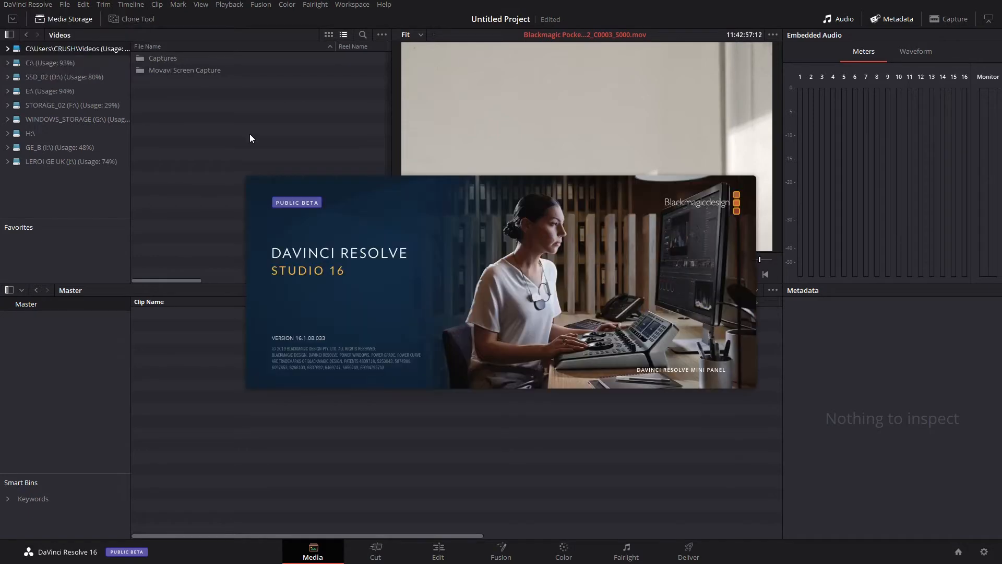
{"action": "left_click", "coordinate": [334, 389]}
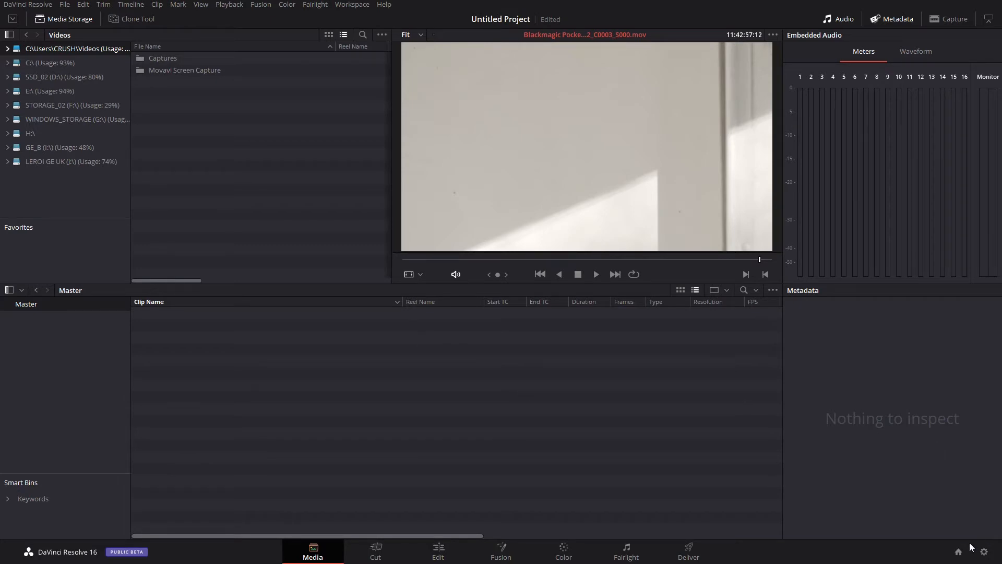
Open Untitled Project and save its conform options with reel name assistance taken from the source clip filename
{"action": "left_click", "coordinate": [959, 552]}
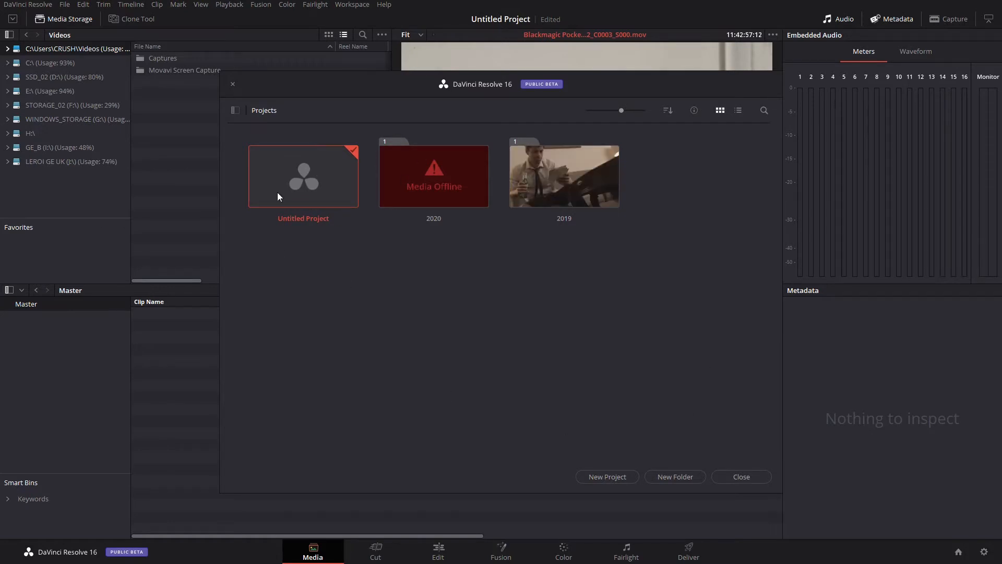
{"action": "double_click", "coordinate": [308, 181]}
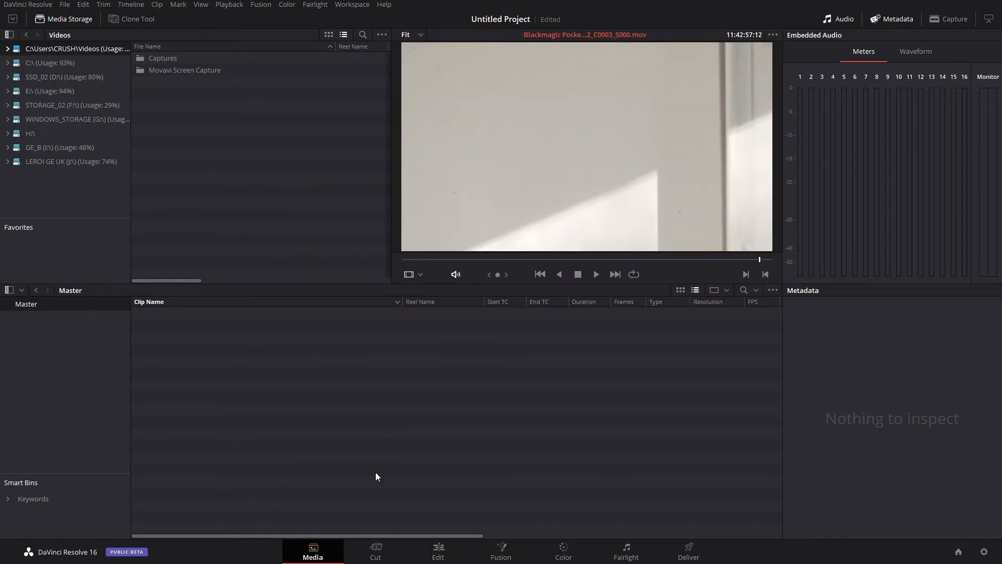
{"action": "left_click", "coordinate": [984, 553]}
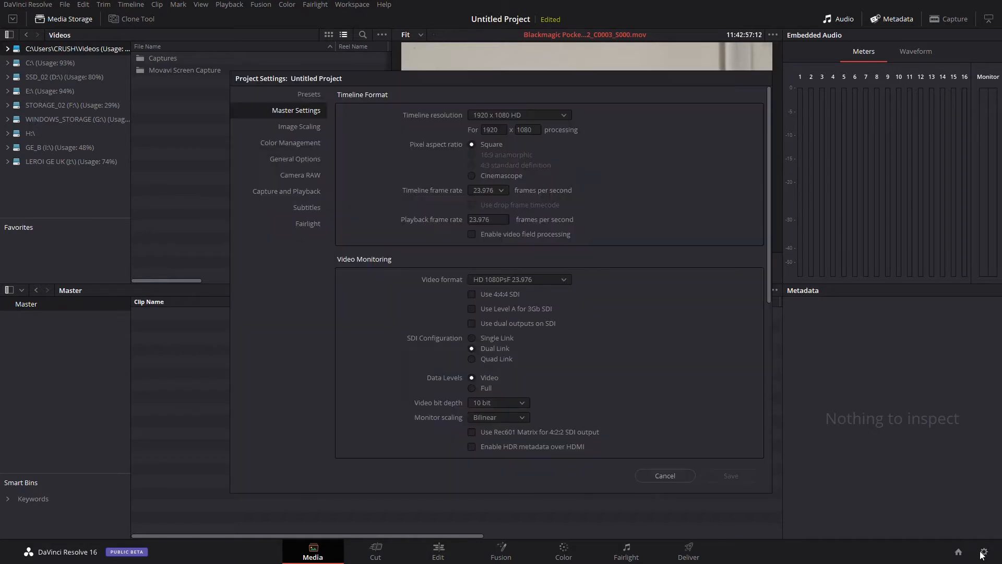
{"action": "left_click", "coordinate": [297, 158]}
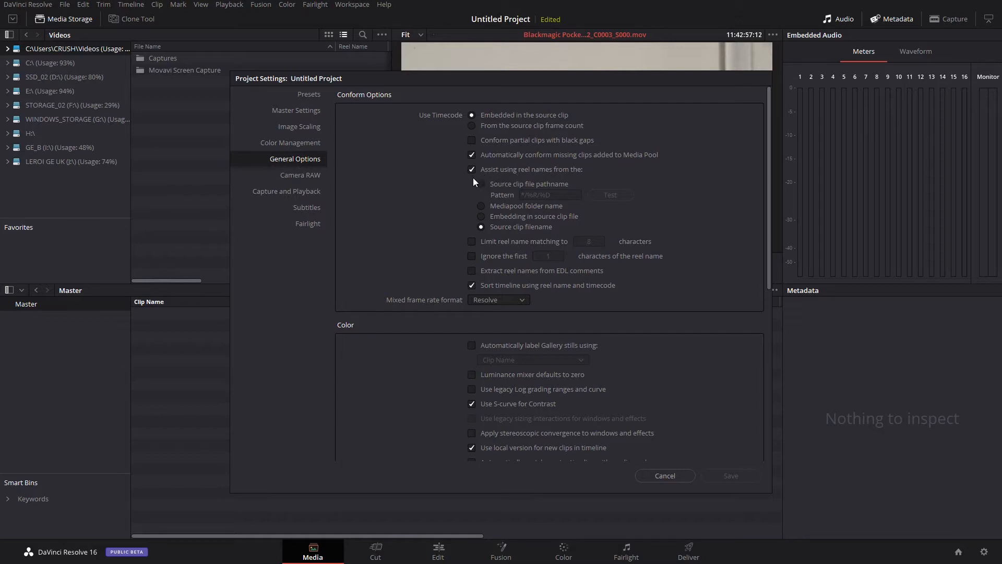
{"action": "left_click", "coordinate": [498, 166]}
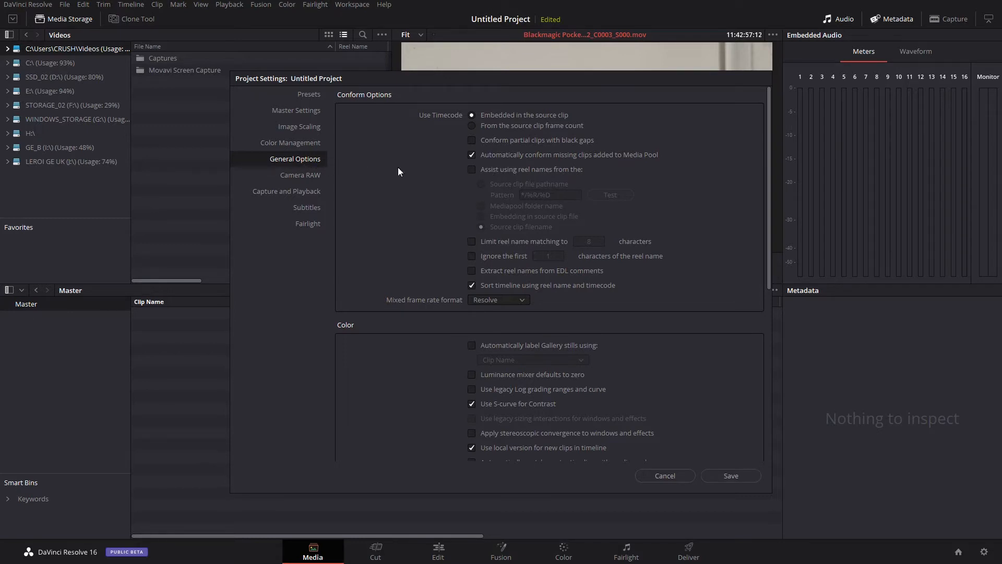
{"action": "left_click", "coordinate": [512, 168]}
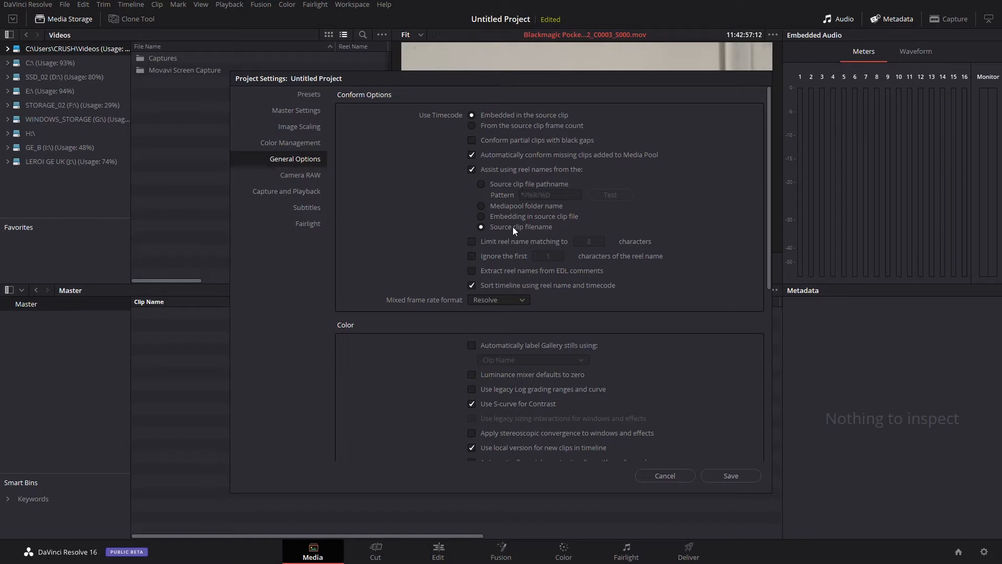
{"action": "left_click", "coordinate": [500, 215]}
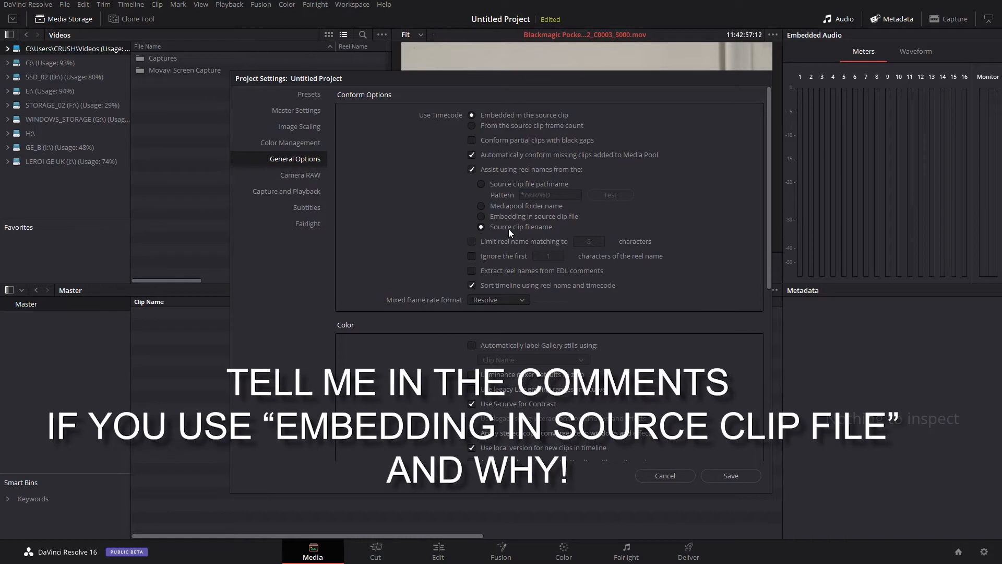
{"action": "left_click", "coordinate": [731, 476]}
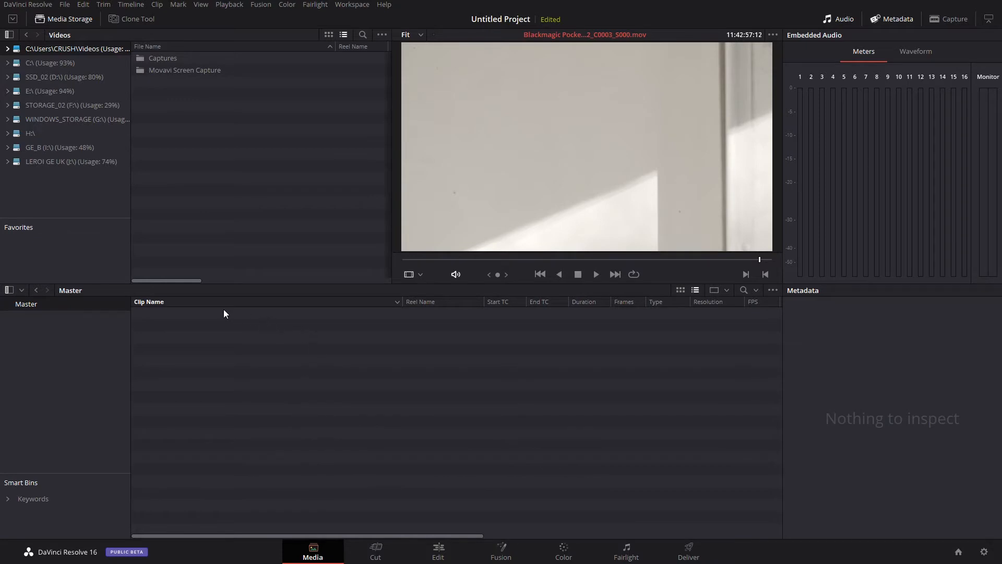
Widen the media pool's Reel Name column and review the reel name options against the A_CAM file names in File Explorer
{"action": "left_click_drag", "start_coordinate": [485, 302], "coordinate": [516, 302]}
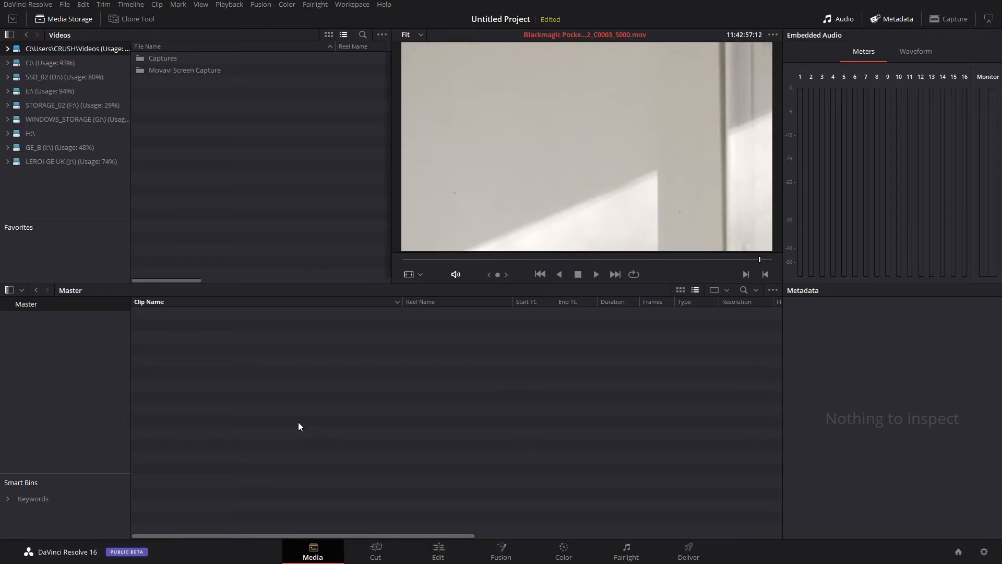
{"action": "left_click", "coordinate": [986, 552]}
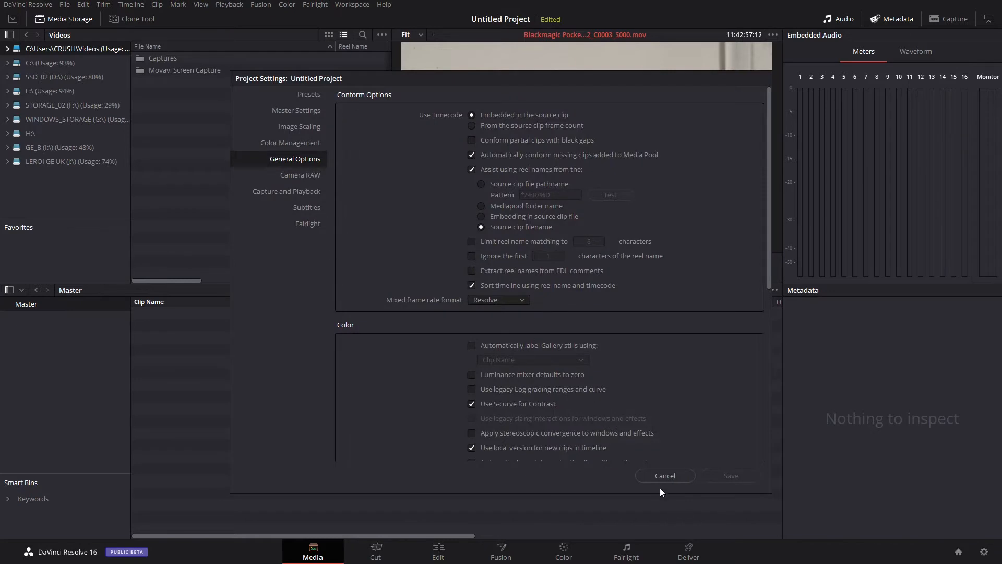
{"action": "key", "text": "alt+Tab"}
{"action": "key", "text": "alt+Tab"}
{"action": "key", "text": "alt+Tab"}
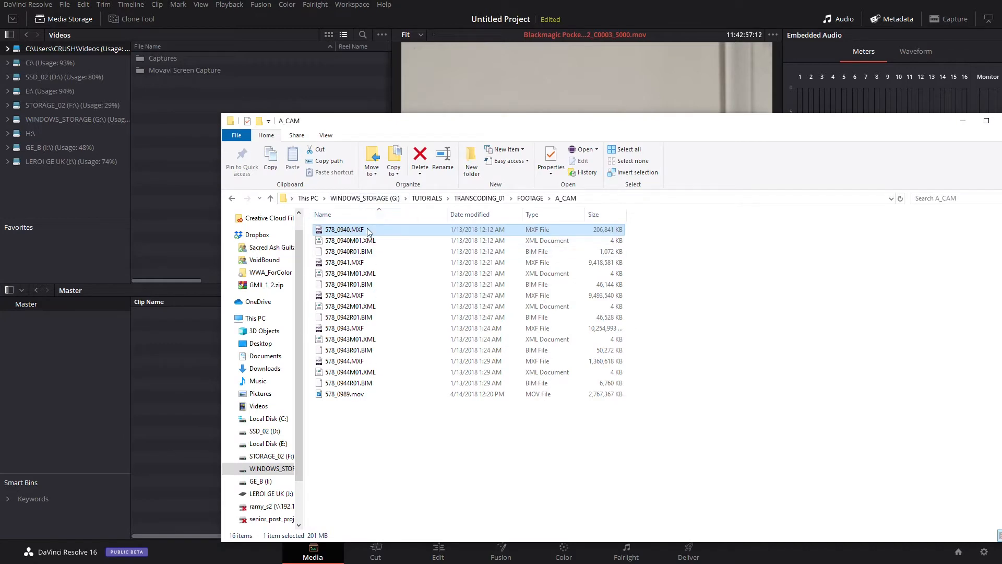
{"action": "left_click", "coordinate": [168, 361]}
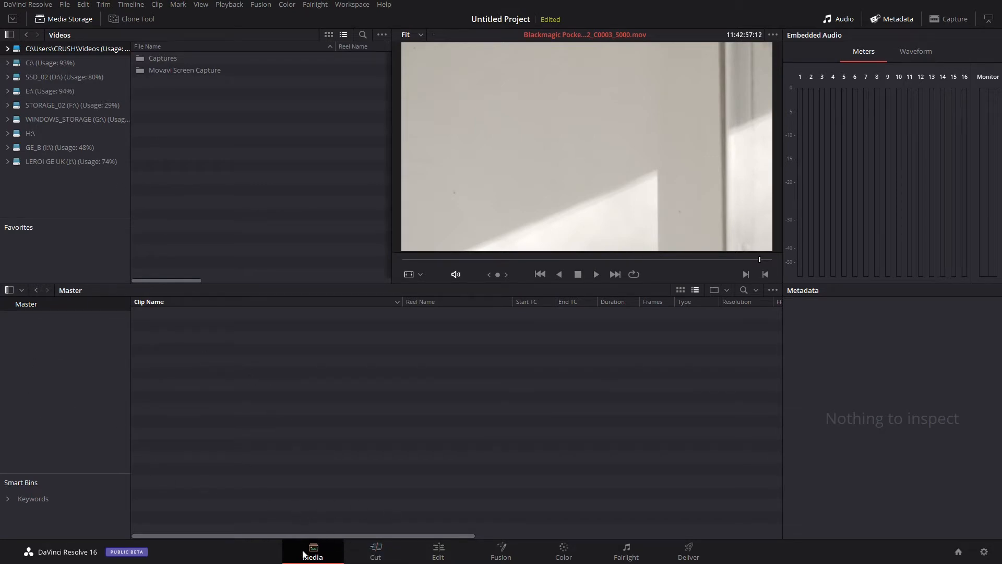
Look over the Edit and Deliver pages and return to the Media page
{"action": "left_click", "coordinate": [439, 551]}
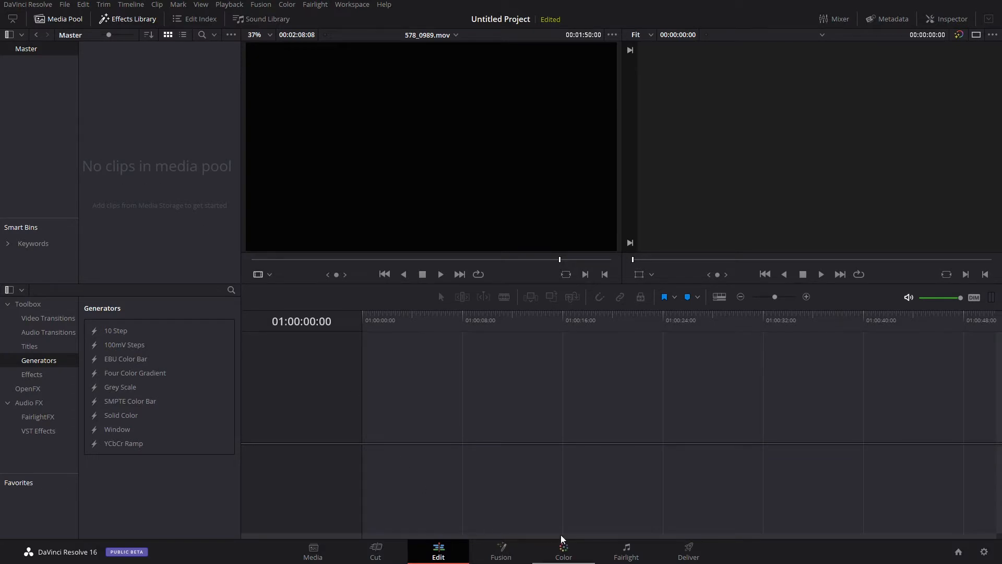
{"action": "left_click", "coordinate": [314, 551]}
{"action": "left_click", "coordinate": [699, 554]}
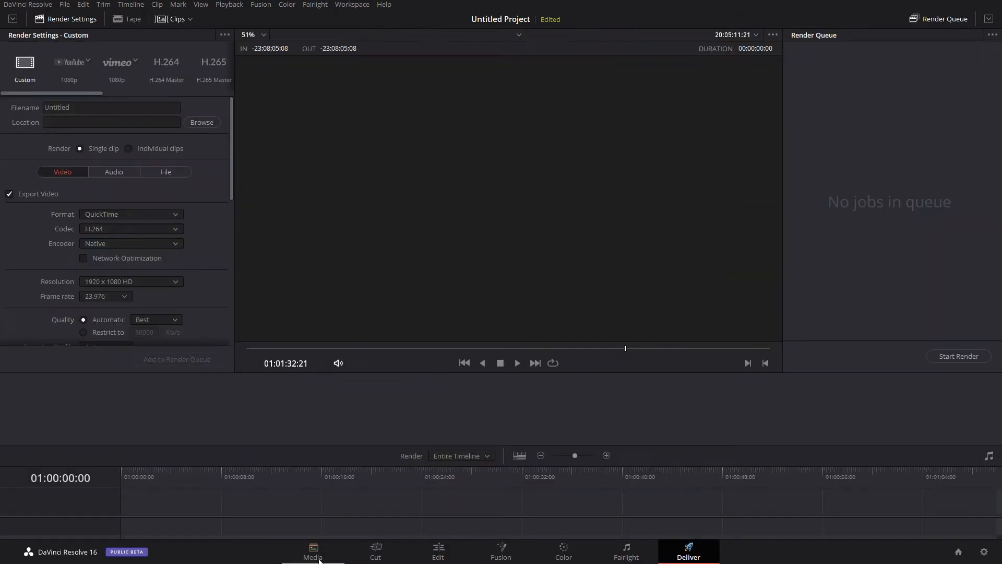
{"action": "left_click", "coordinate": [313, 553]}
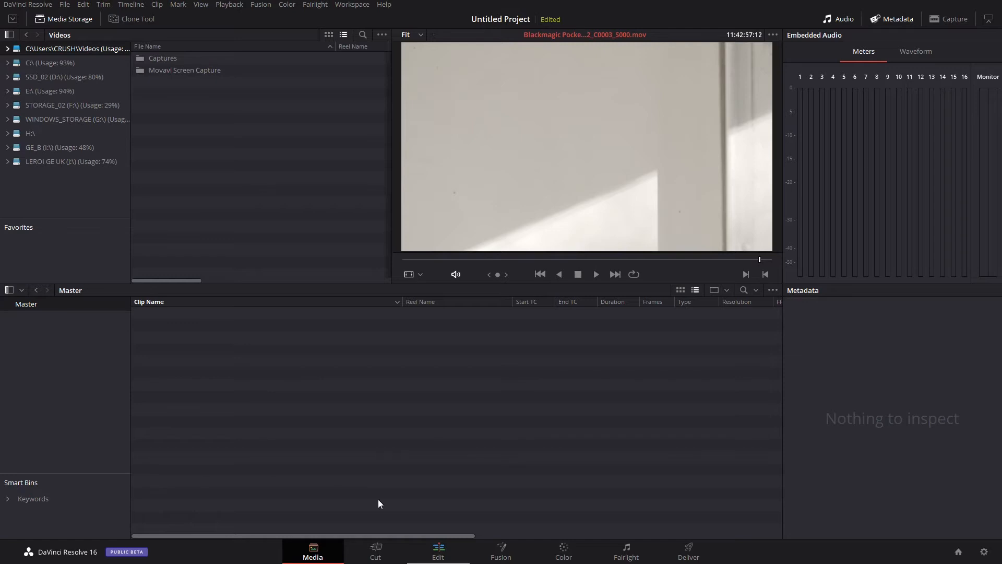
{"action": "left_click", "coordinate": [687, 553]}
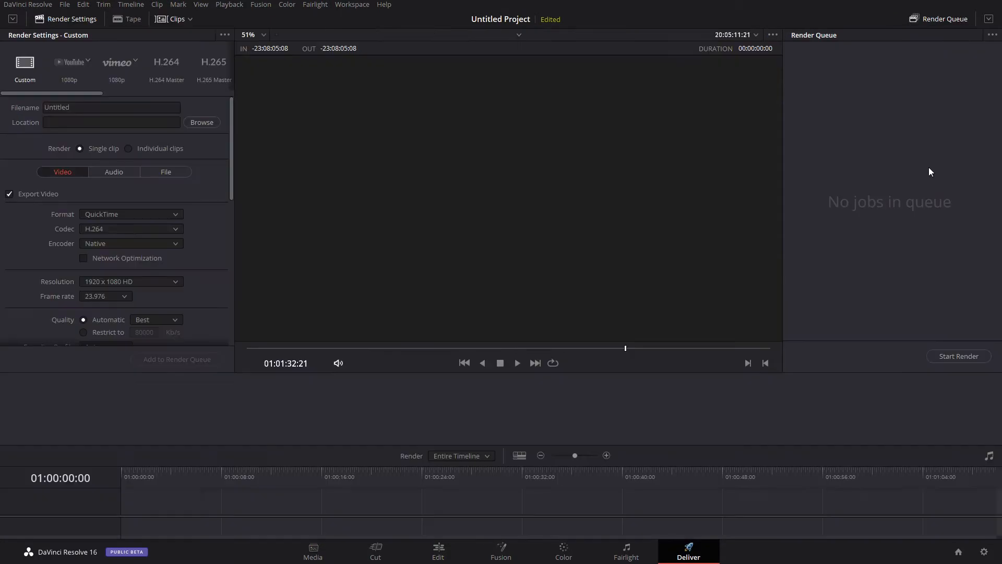
{"action": "left_click", "coordinate": [313, 551]}
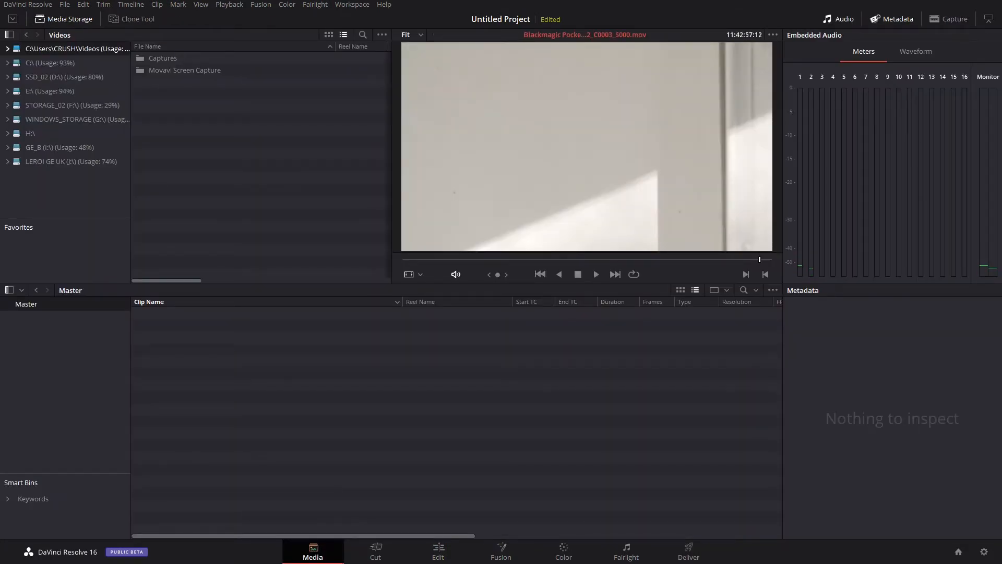
Bring 578_0940.MXF from the A_CAM folder in File Explorer into the media storage browser to reveal its footage folder
{"action": "key", "text": "alt+Tab"}
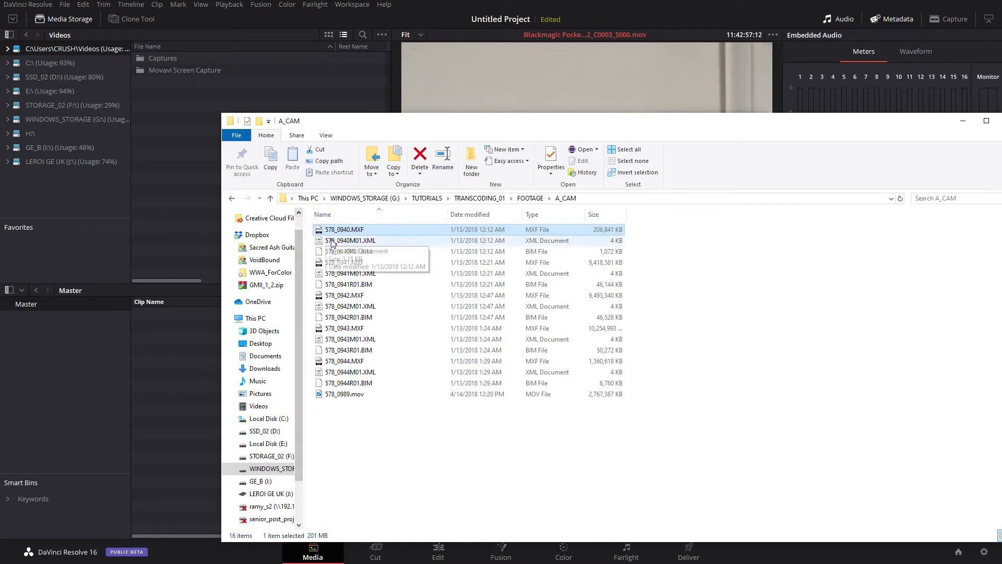
{"action": "left_click", "coordinate": [530, 199]}
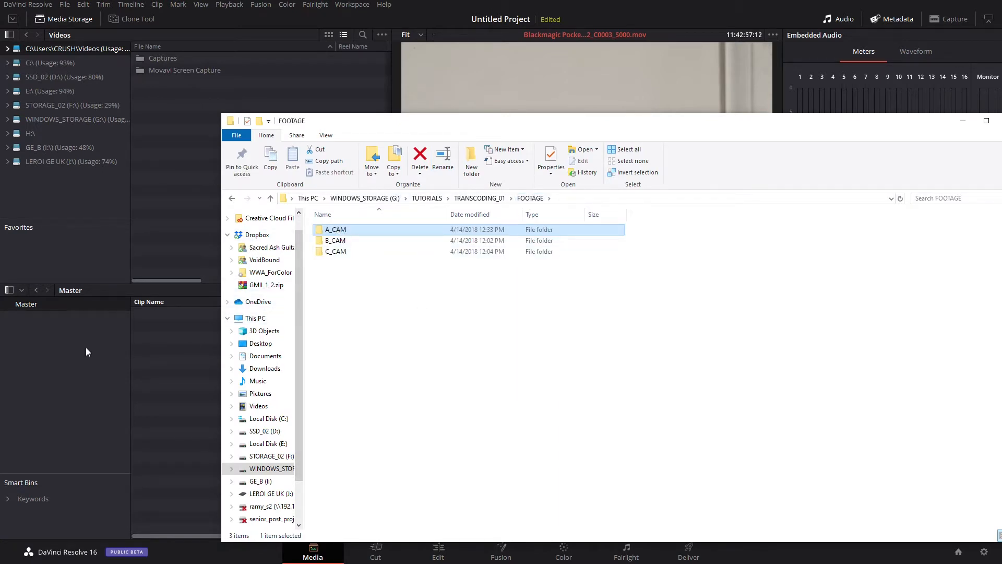
{"action": "double_click", "coordinate": [337, 232]}
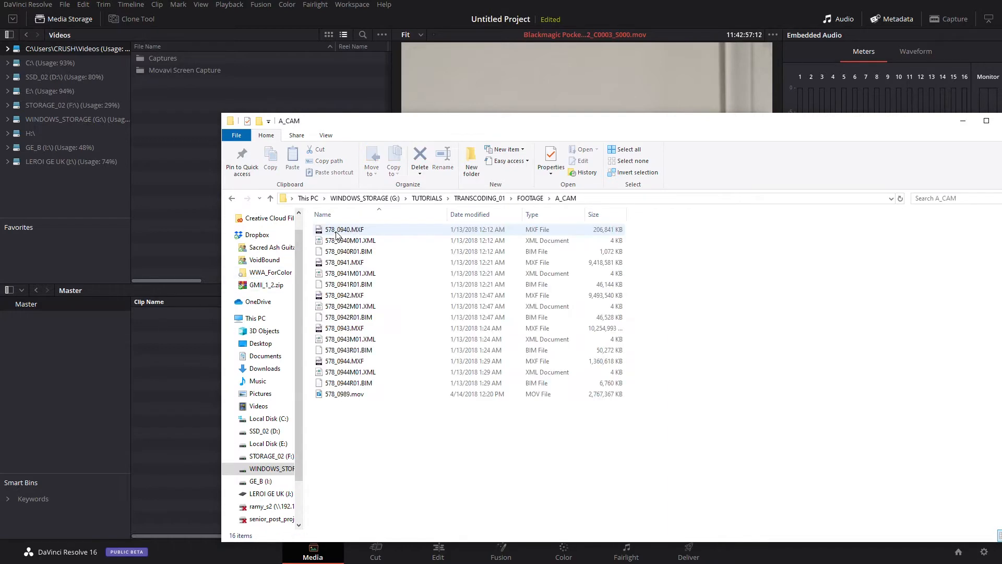
{"action": "left_click_drag", "start_coordinate": [364, 235], "coordinate": [164, 144]}
{"action": "left_click", "coordinate": [184, 158]}
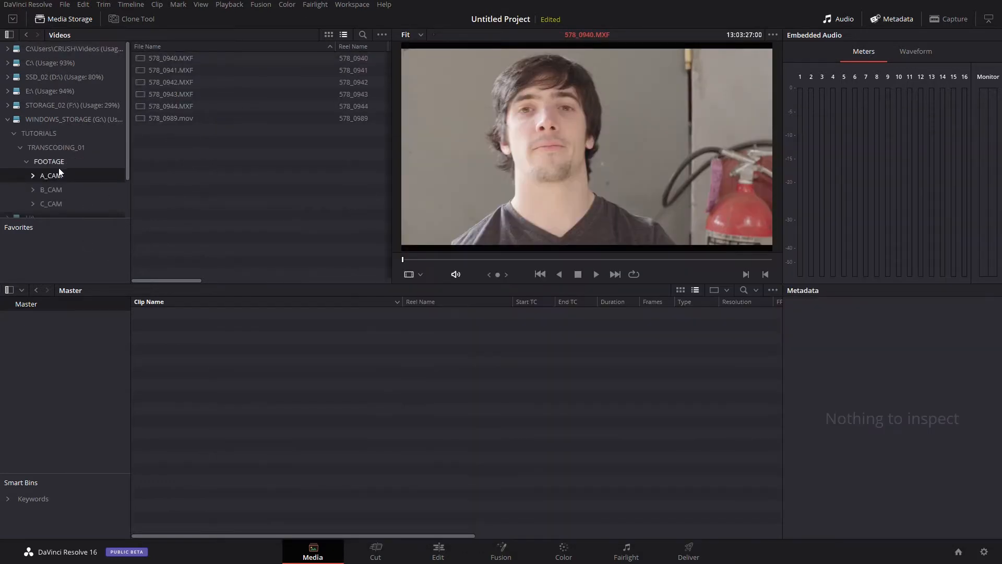
Preview the A_CAM clips 578_0942.MXF, 578_0989.mov and 578_0944.MXF, scrubbing through the last one
{"action": "left_click", "coordinate": [151, 85]}
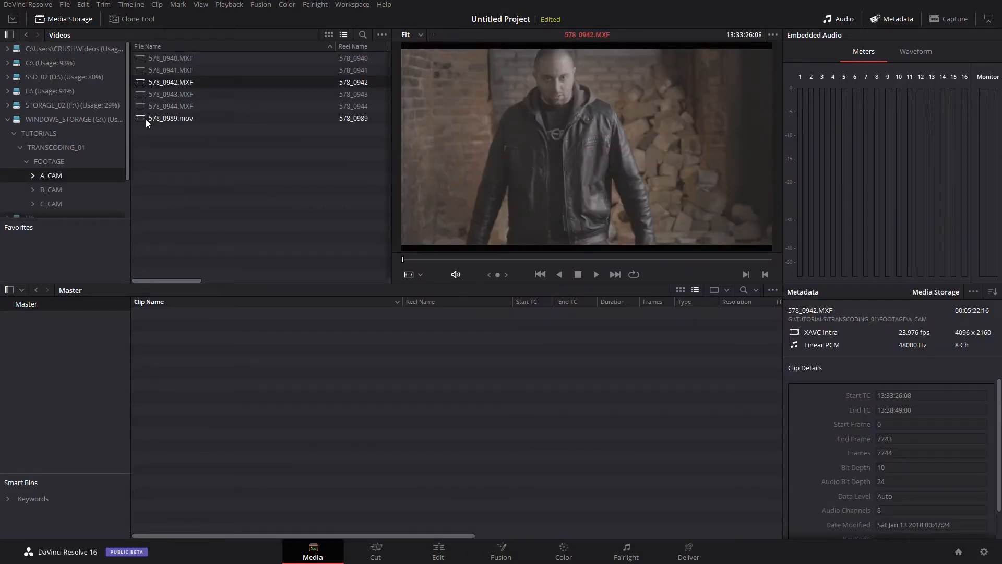
{"action": "left_click", "coordinate": [145, 119]}
{"action": "left_click", "coordinate": [145, 105]}
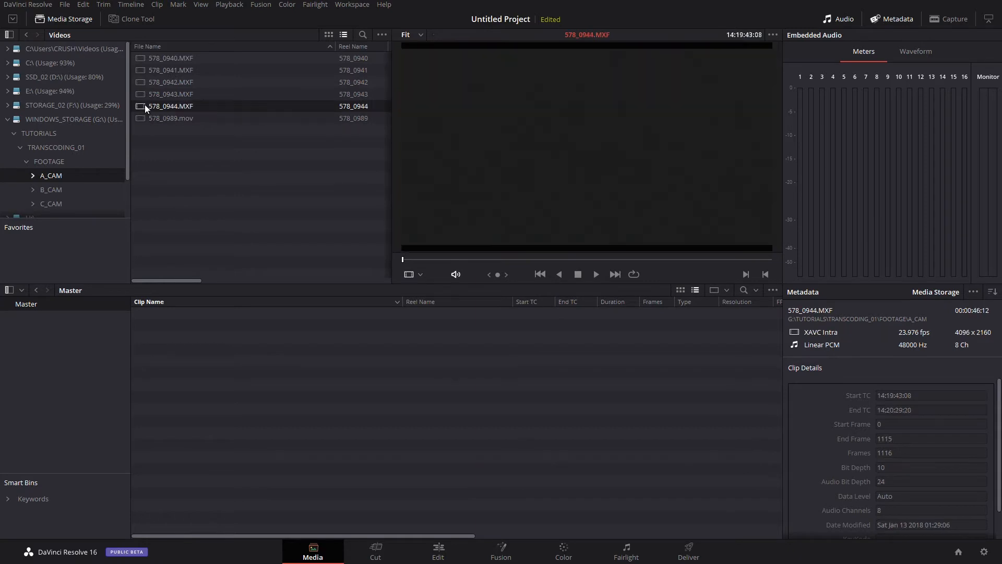
{"action": "left_click_drag", "start_coordinate": [578, 258], "coordinate": [684, 266]}
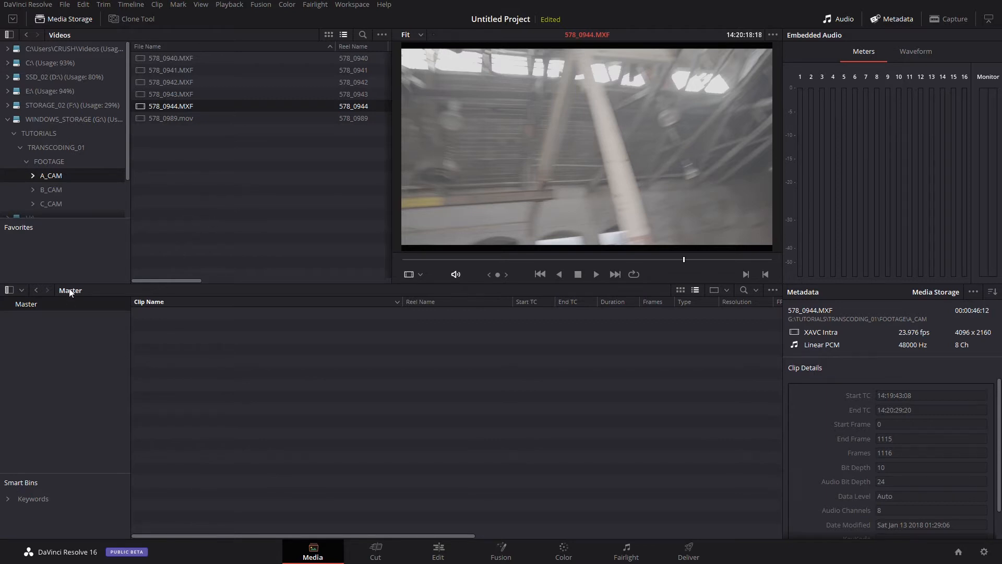
Create a bin named 20200915 under Master in the media pool
{"action": "right_click", "coordinate": [67, 329]}
{"action": "left_click", "coordinate": [89, 335]}
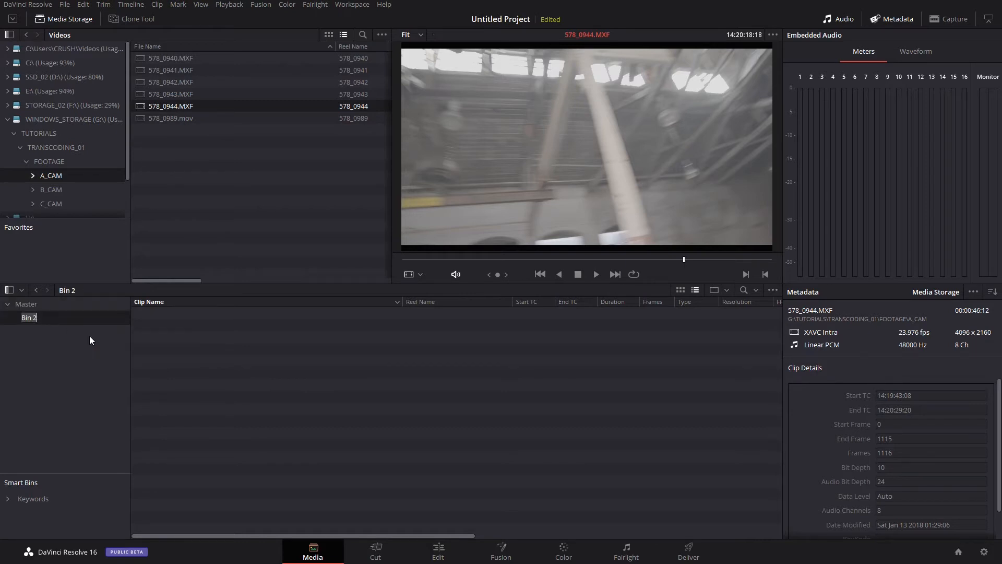
{"action": "type", "text": "20200915"}
{"action": "key", "text": "Return"}
Look through the B_CAM folder, its AA0001 subfolder and the C_CAM folder in media storage, previewing the first C_CAM clip
{"action": "left_click", "coordinate": [46, 190]}
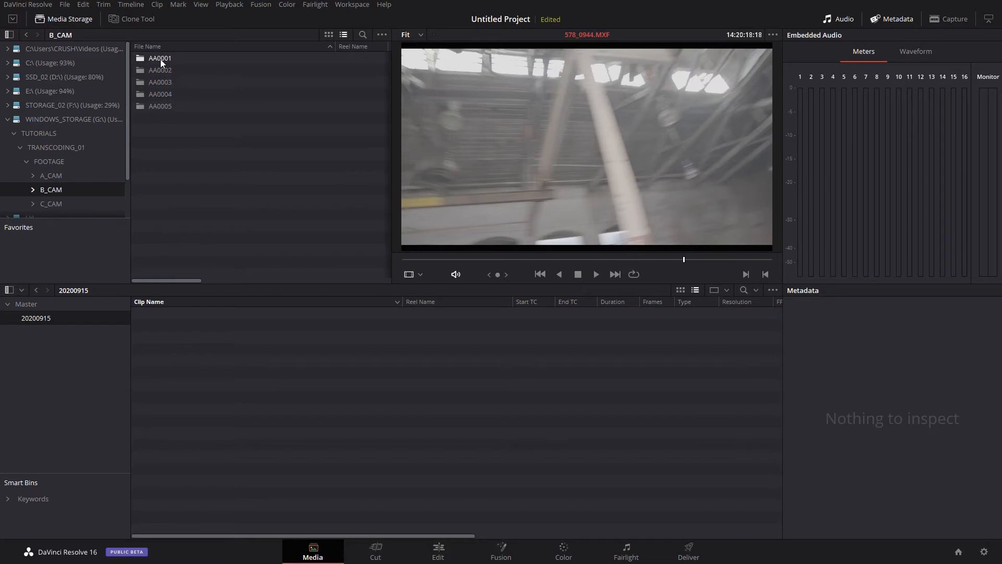
{"action": "double_click", "coordinate": [158, 59]}
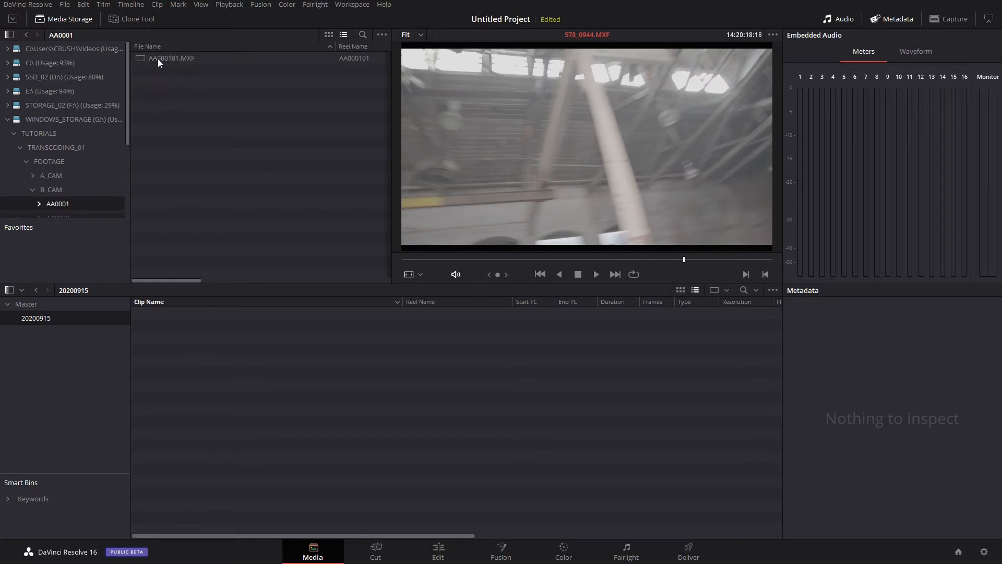
{"action": "scroll", "coordinate": [80, 176], "scroll_direction": "down", "scroll_amount": 4}
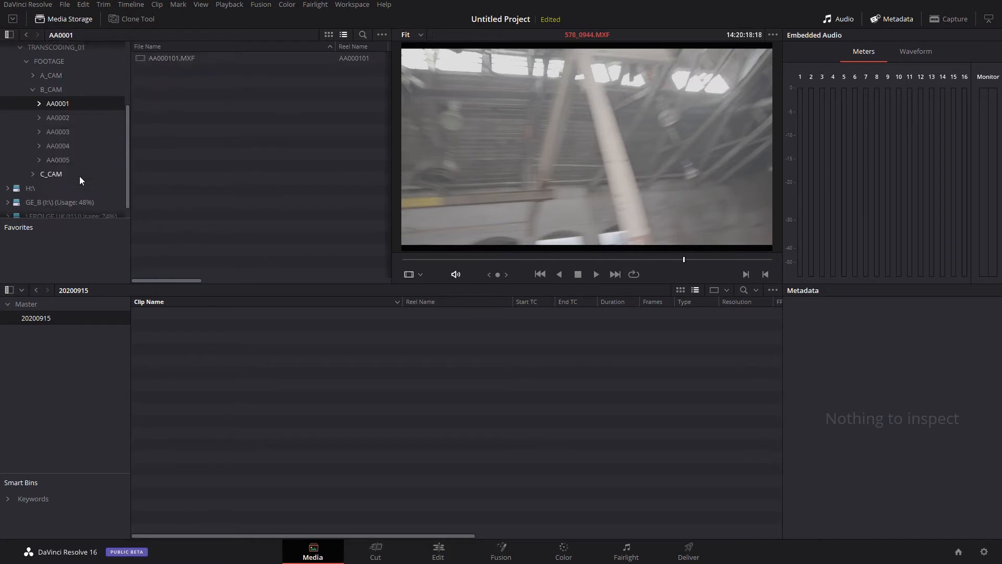
{"action": "left_click", "coordinate": [49, 174]}
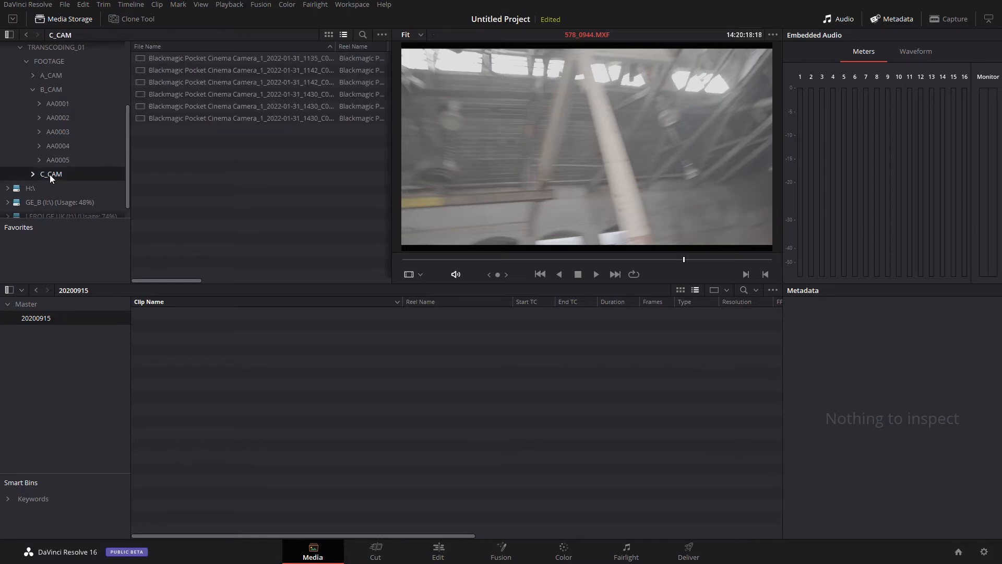
{"action": "left_click", "coordinate": [231, 61]}
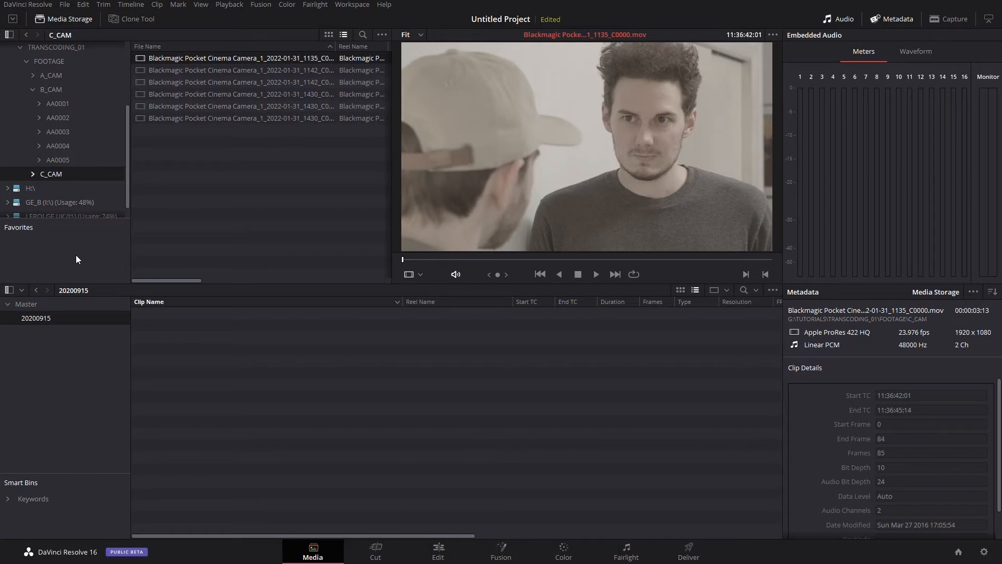
Add the A_CAM folder as a bin under 20200915, changing the project frame rate to match the clips
{"action": "left_click", "coordinate": [48, 72]}
{"action": "left_click_drag", "start_coordinate": [49, 175], "coordinate": [47, 318]}
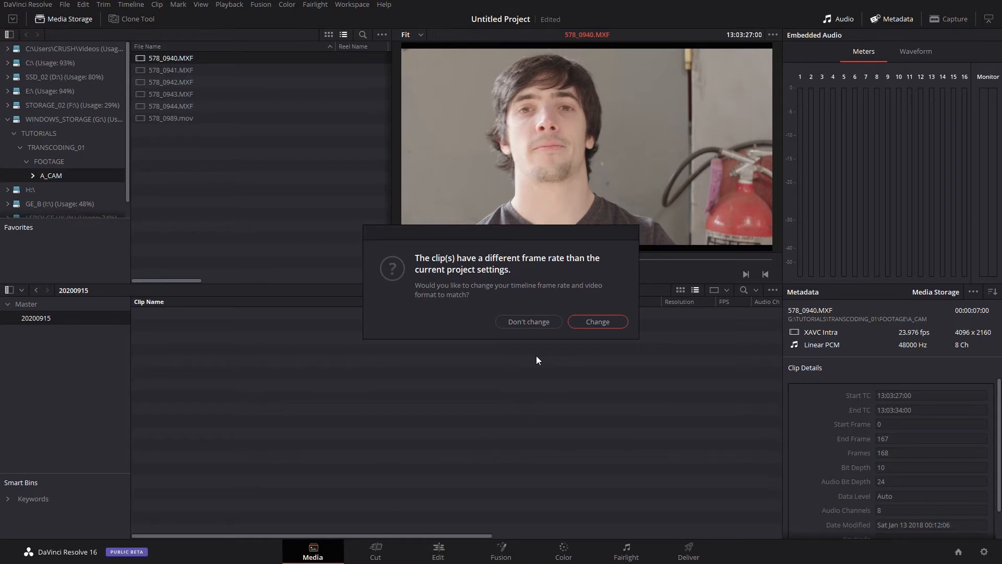
{"action": "left_click", "coordinate": [599, 321]}
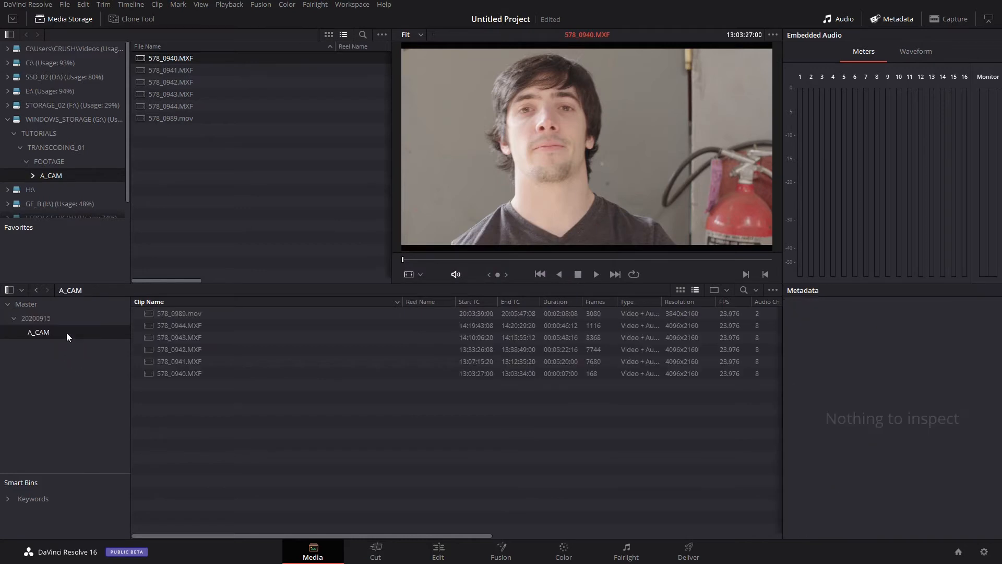
Add the B_CAM folder with its subfolders as bins under 20200915 and check the AA0001 and AA0002 bins
{"action": "left_click", "coordinate": [53, 163]}
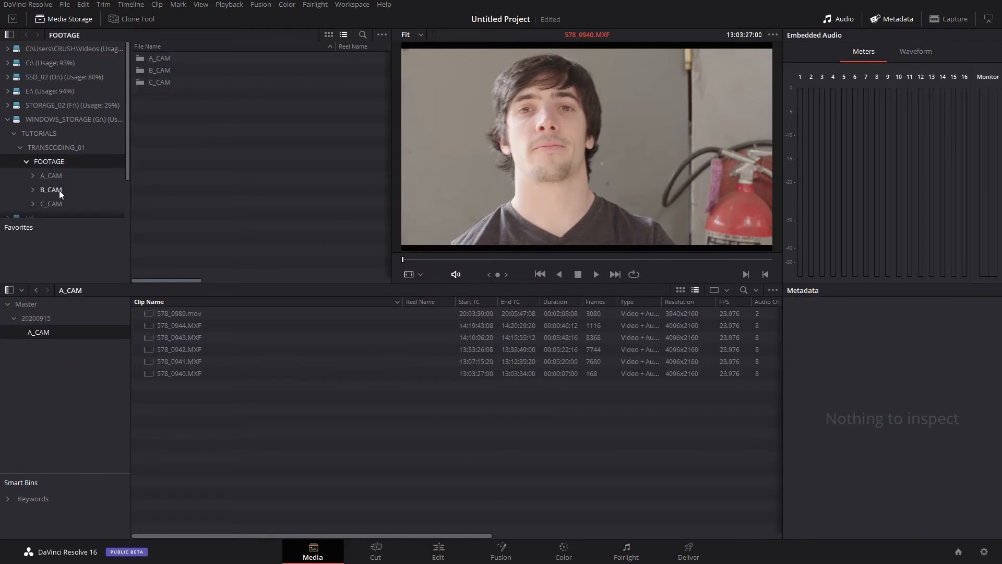
{"action": "left_click", "coordinate": [60, 192]}
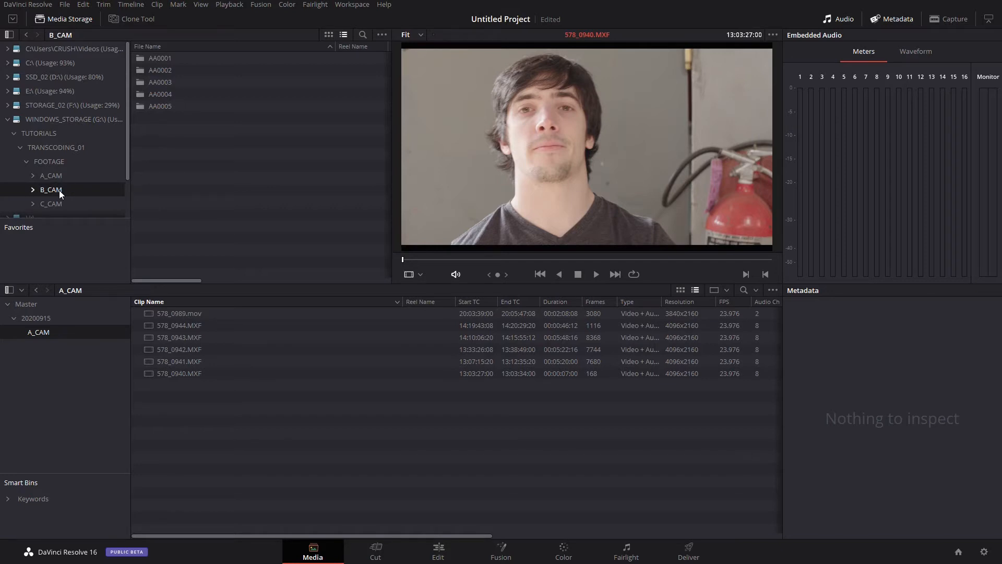
{"action": "left_click_drag", "start_coordinate": [59, 192], "coordinate": [45, 321]}
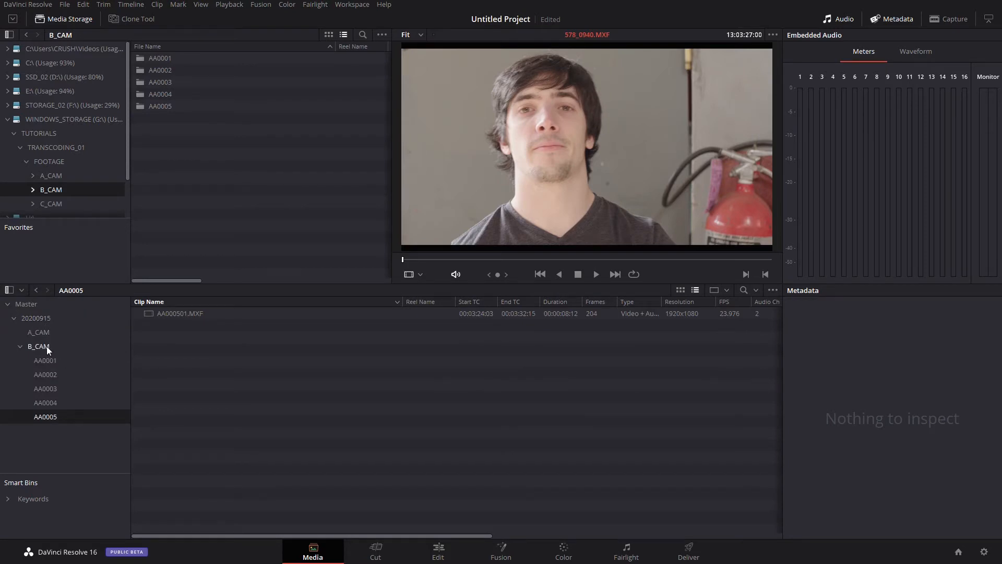
{"action": "left_click", "coordinate": [55, 359]}
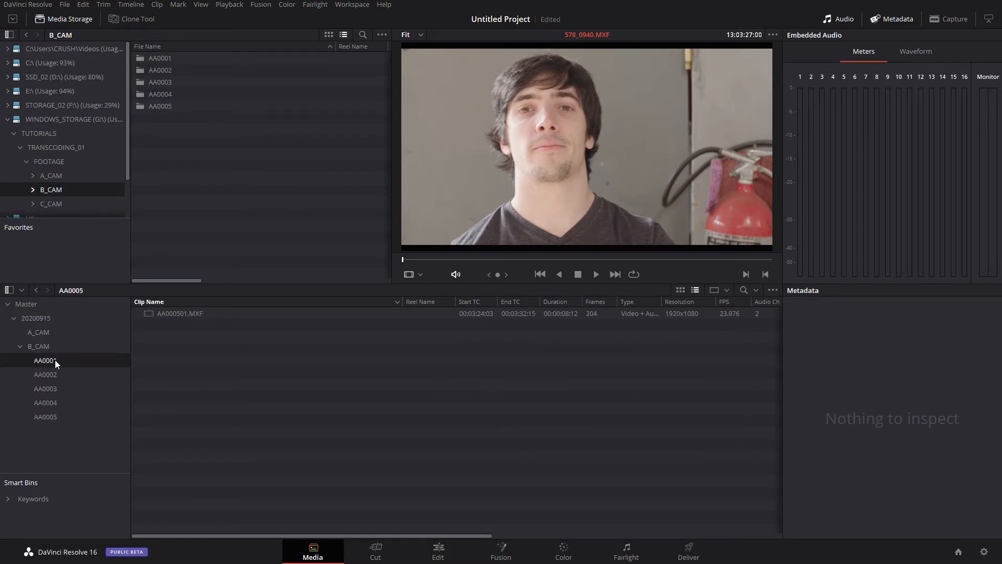
{"action": "left_click", "coordinate": [51, 374]}
Replace the imported B_CAM bin with an empty bin named B_CAM under 20200915
{"action": "left_click", "coordinate": [37, 348]}
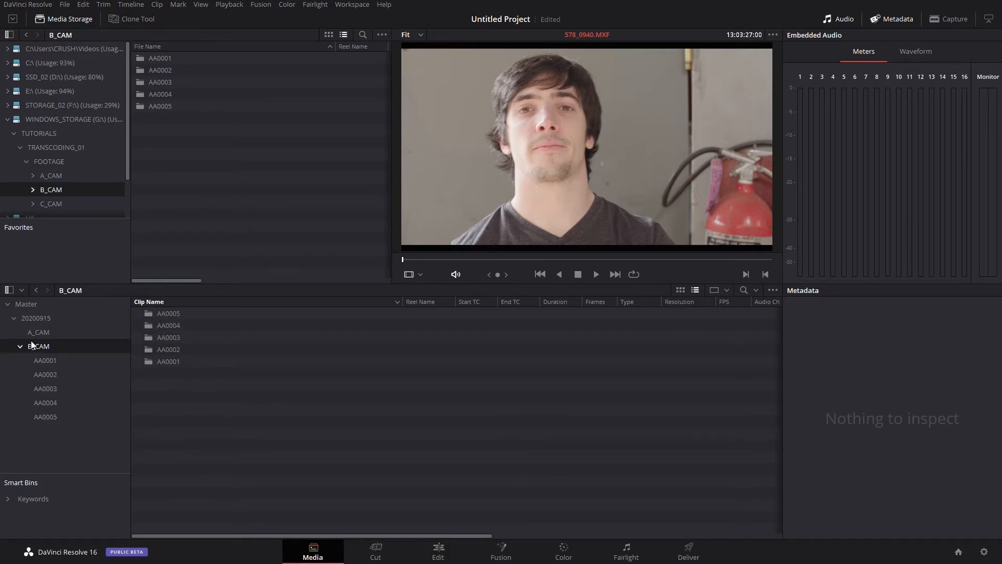
{"action": "key", "text": "Delete"}
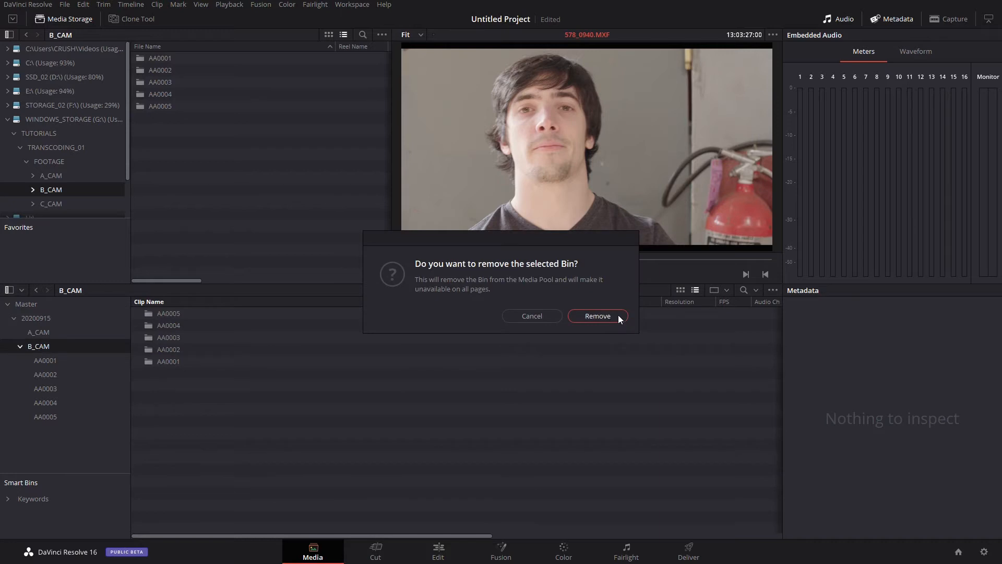
{"action": "left_click", "coordinate": [598, 316]}
{"action": "right_click", "coordinate": [48, 319]}
{"action": "left_click", "coordinate": [78, 362]}
{"action": "type", "text": "B_CAM"}
{"action": "key", "text": "Return"}
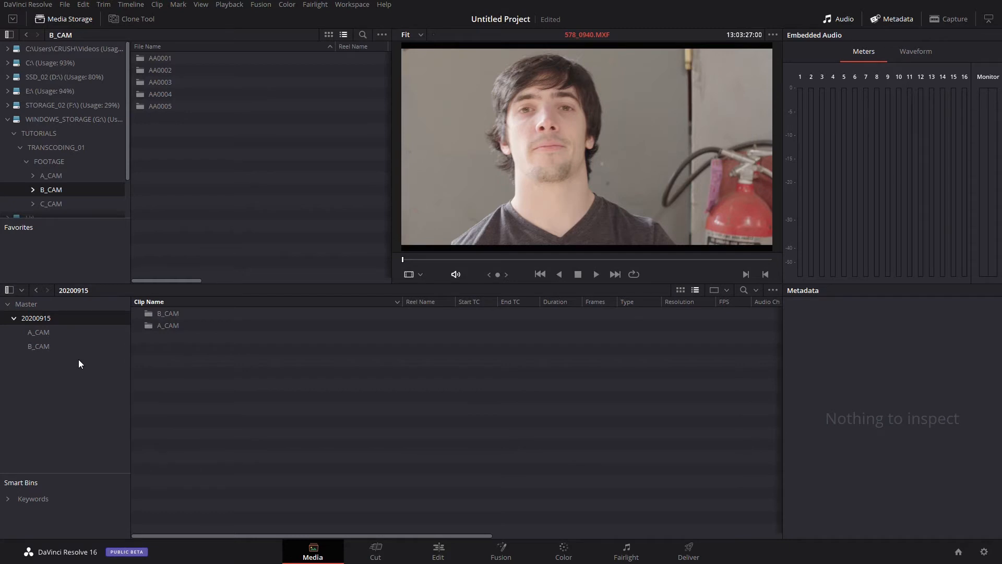
Import all B_CAM clips directly into the empty B_CAM bin and preview AA000201.MXF and AA000301.MXF
{"action": "left_click", "coordinate": [42, 351]}
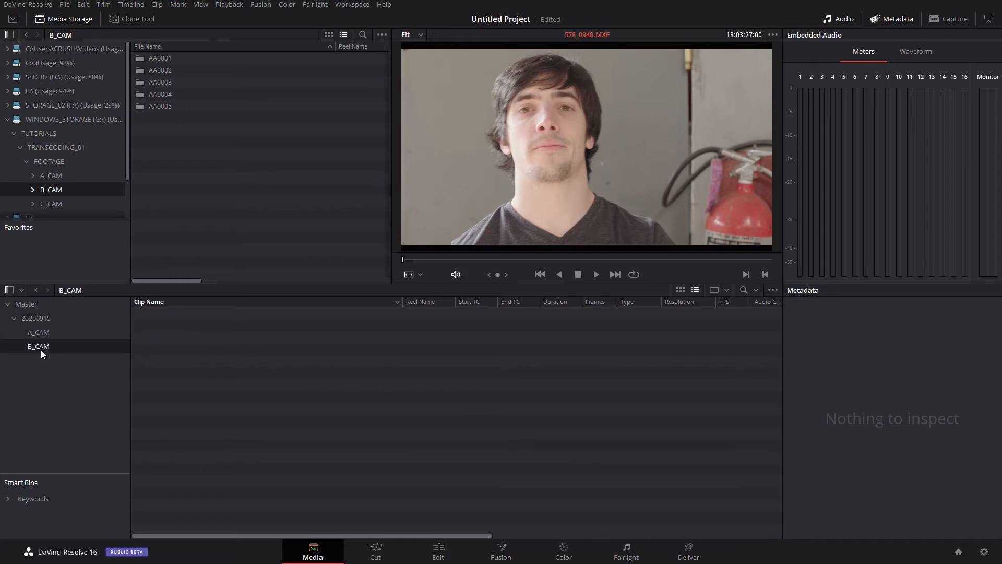
{"action": "left_click_drag", "start_coordinate": [44, 192], "coordinate": [231, 362]}
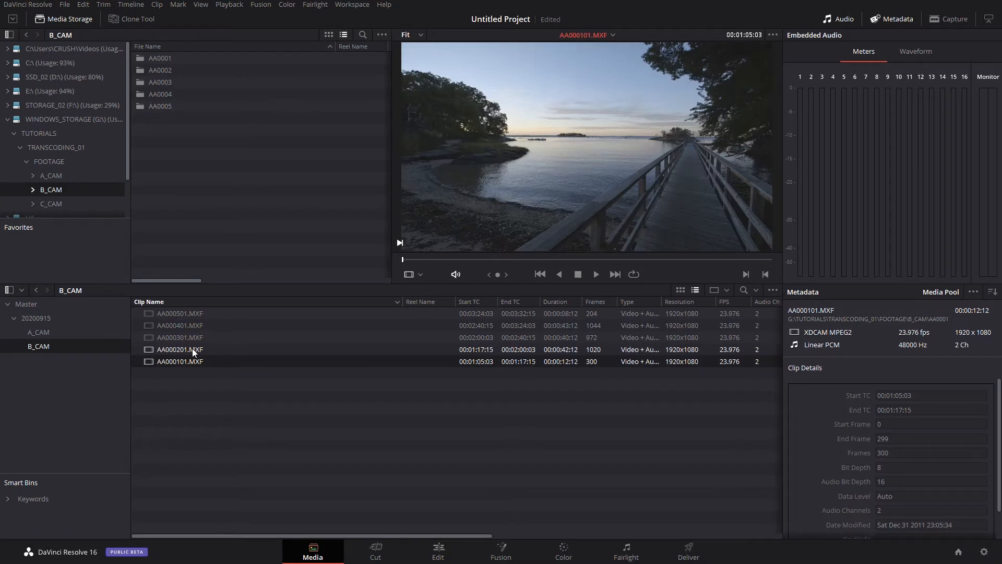
{"action": "left_click", "coordinate": [193, 349]}
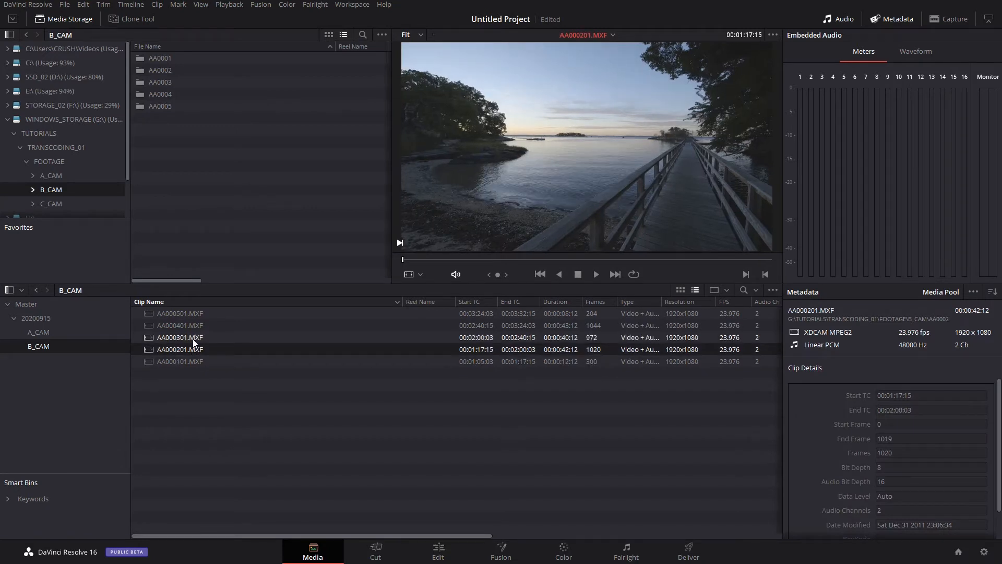
{"action": "left_click", "coordinate": [193, 339]}
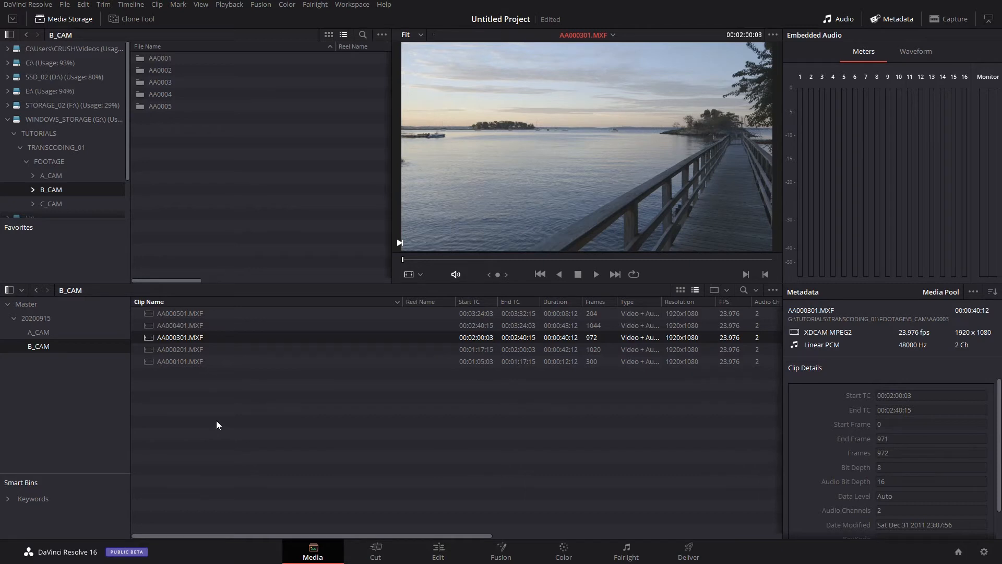
Remove all clips from the B_CAM bin and delete the bin from the media pool
{"action": "left_click_drag", "start_coordinate": [217, 421], "coordinate": [152, 306]}
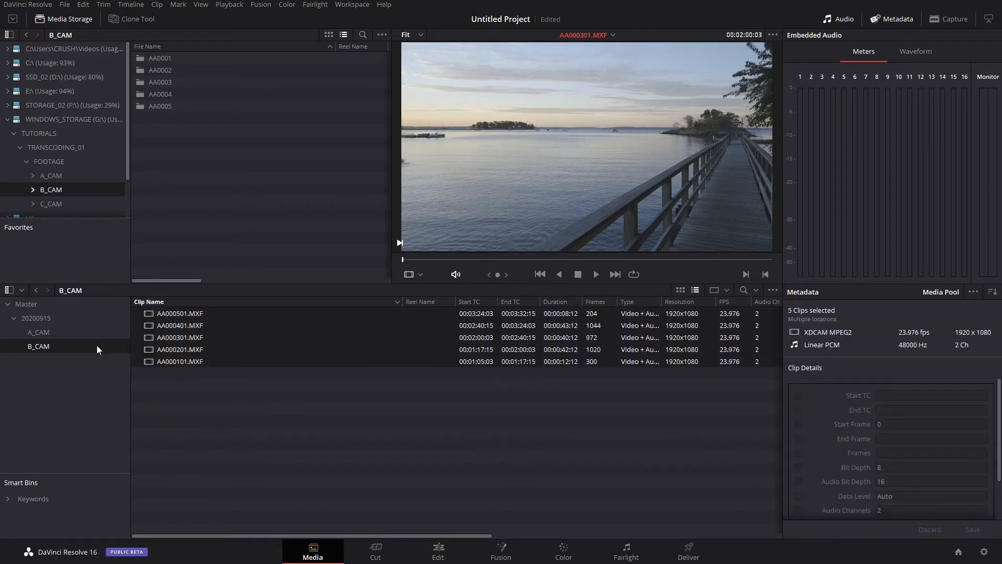
{"action": "key", "text": "Delete"}
{"action": "left_click", "coordinate": [611, 314]}
{"action": "left_click", "coordinate": [39, 331]}
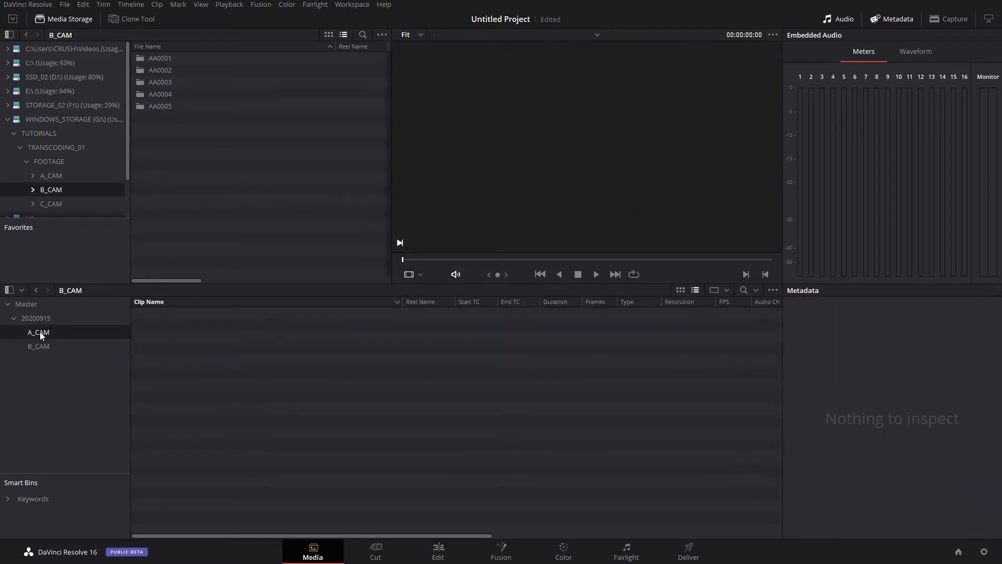
{"action": "left_click", "coordinate": [35, 350]}
{"action": "key", "text": "Delete"}
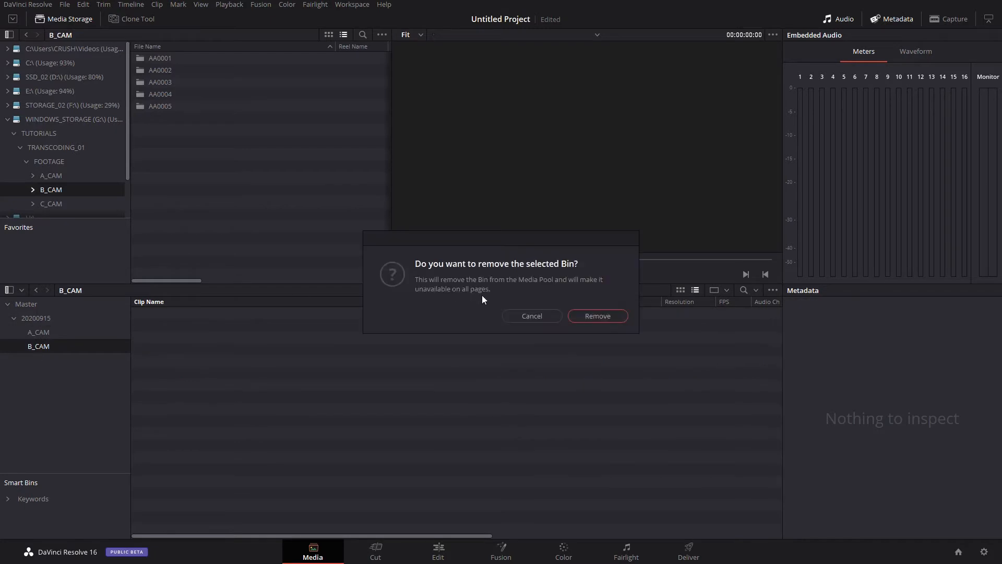
{"action": "left_click", "coordinate": [598, 315]}
Add the B_CAM folder with its subfolders and the C_CAM folder as bins under 20200915
{"action": "left_click_drag", "start_coordinate": [42, 190], "coordinate": [34, 319]}
{"action": "left_click", "coordinate": [18, 346]}
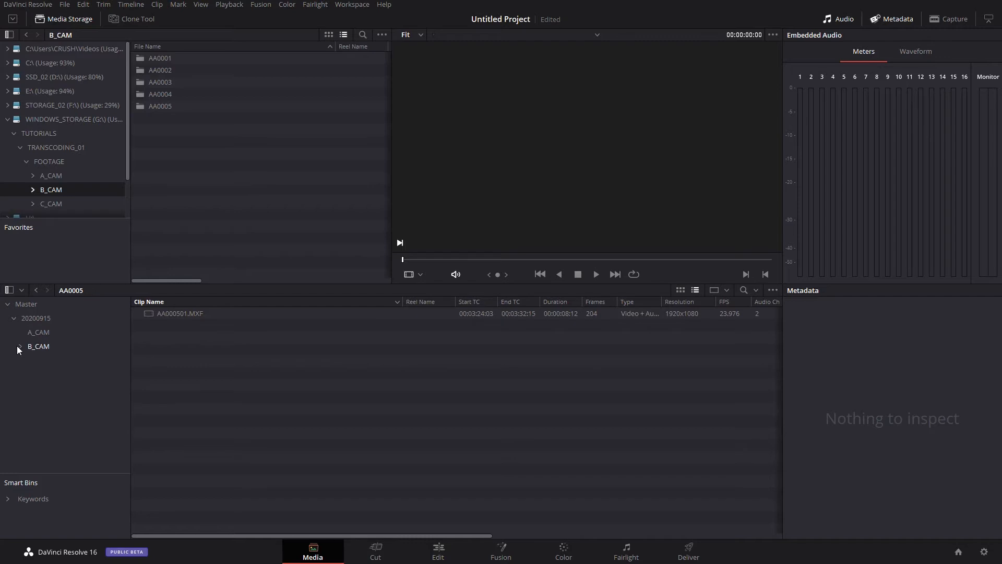
{"action": "left_click", "coordinate": [48, 206]}
{"action": "left_click_drag", "start_coordinate": [51, 206], "coordinate": [36, 318]}
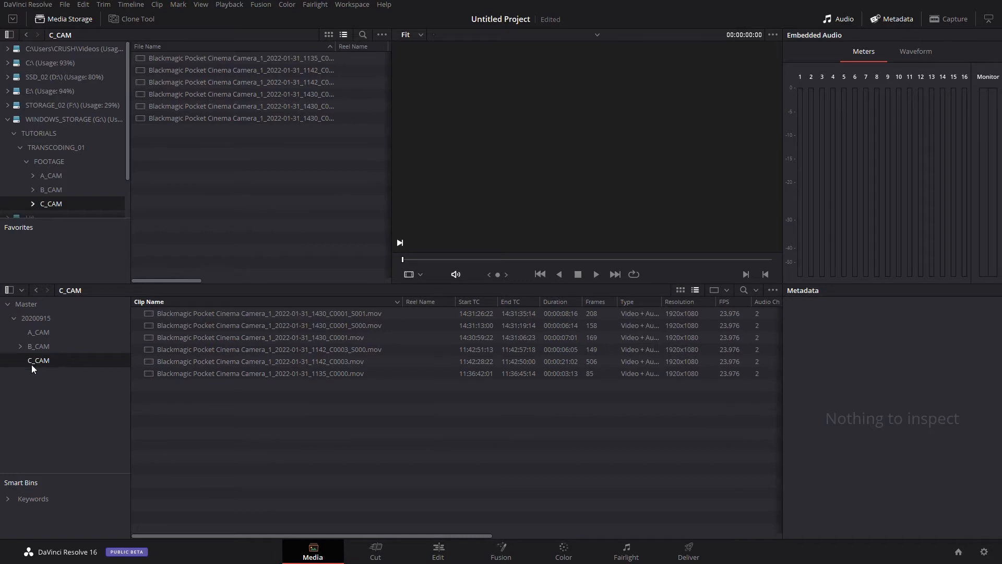
Look through the A_CAM and B_CAM bins, including the AA0001 and AA0005 sub-bins
{"action": "left_click", "coordinate": [21, 346]}
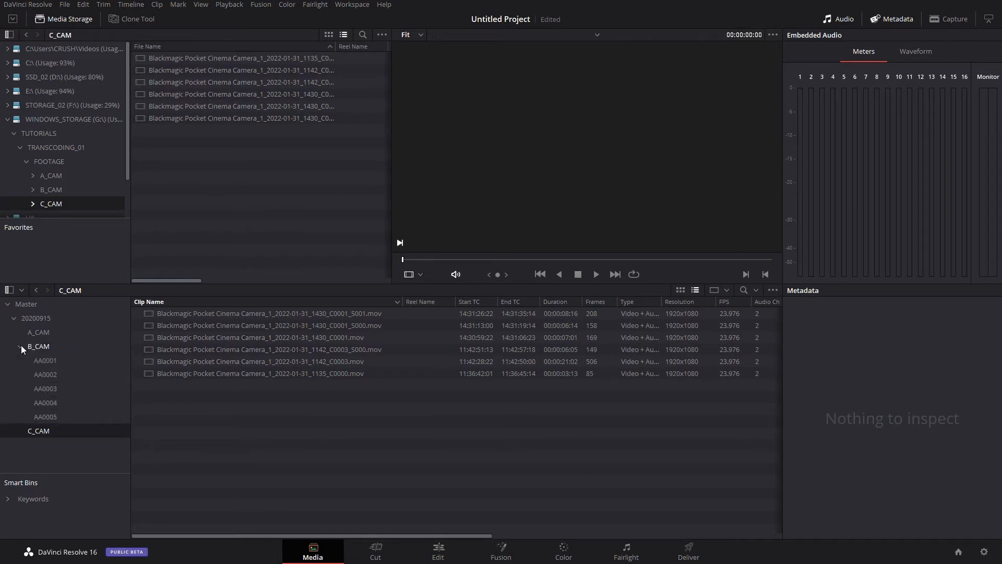
{"action": "left_click", "coordinate": [42, 360]}
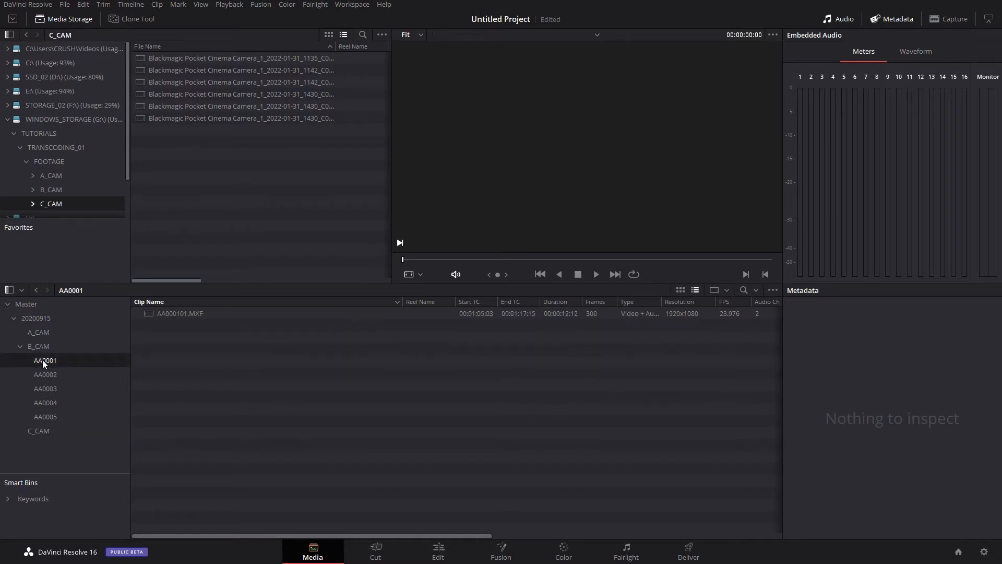
{"action": "left_click", "coordinate": [32, 332]}
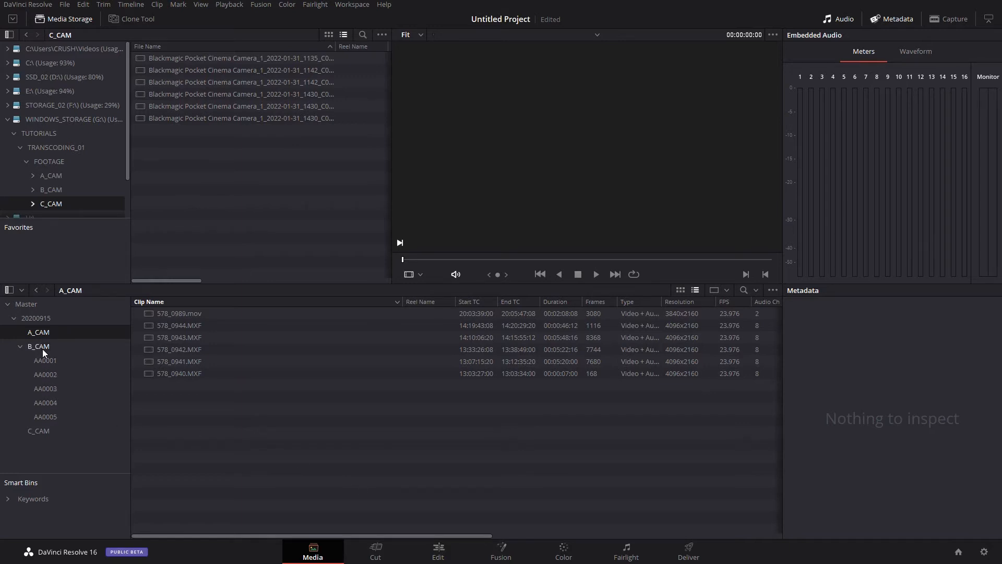
{"action": "left_click", "coordinate": [42, 348]}
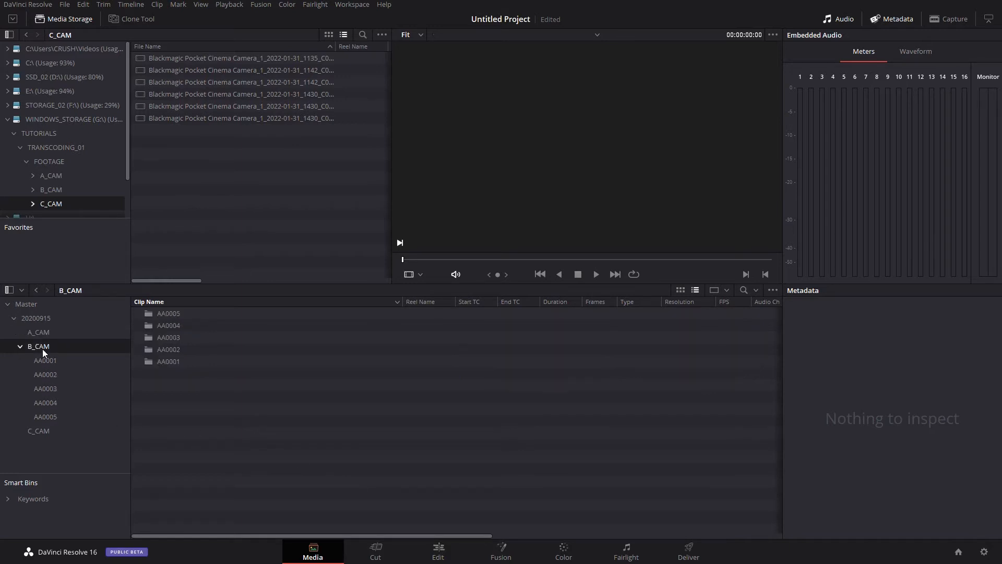
{"action": "double_click", "coordinate": [158, 314]}
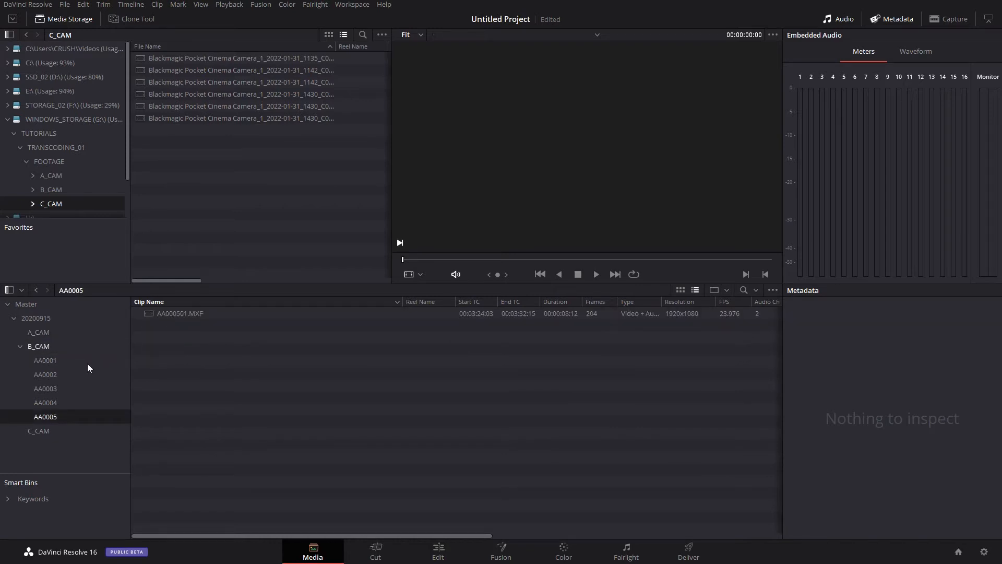
{"action": "left_click", "coordinate": [52, 363]}
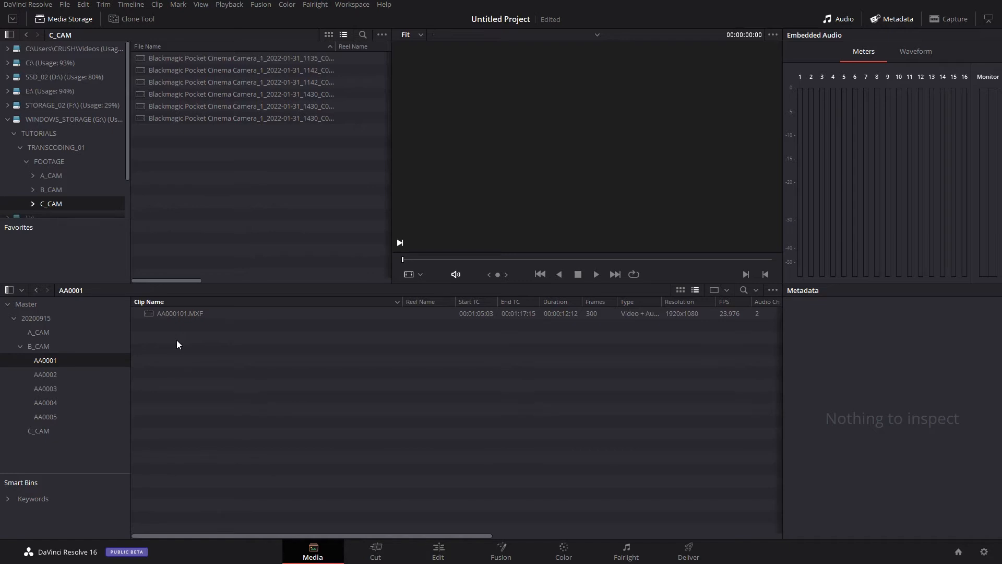
Select the B_CAM bin with its sub-bins, adding C_CAM and A_CAM, to list all their clips together
{"action": "left_click", "coordinate": [45, 346]}
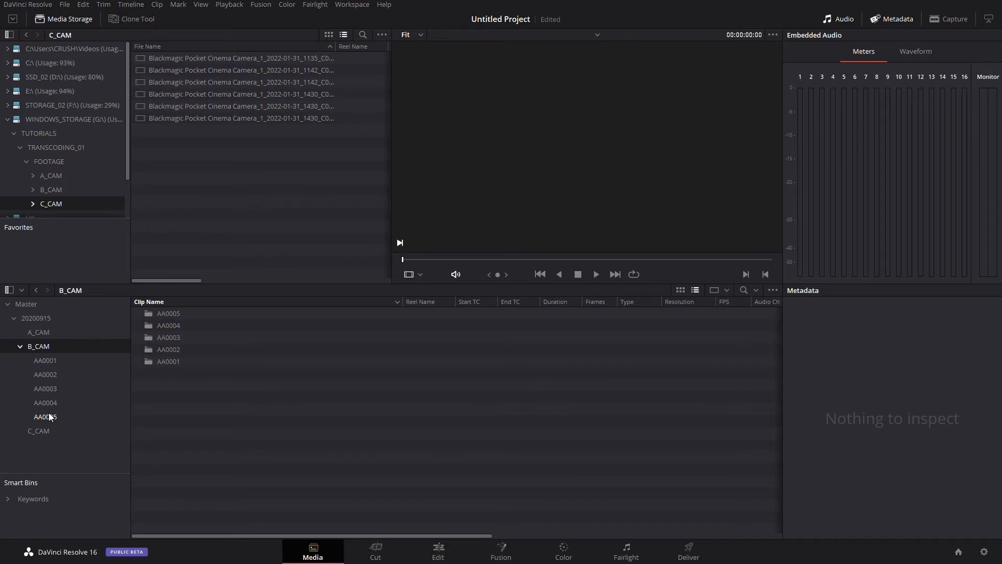
{"action": "left_click", "coordinate": [49, 413], "text": "shift"}
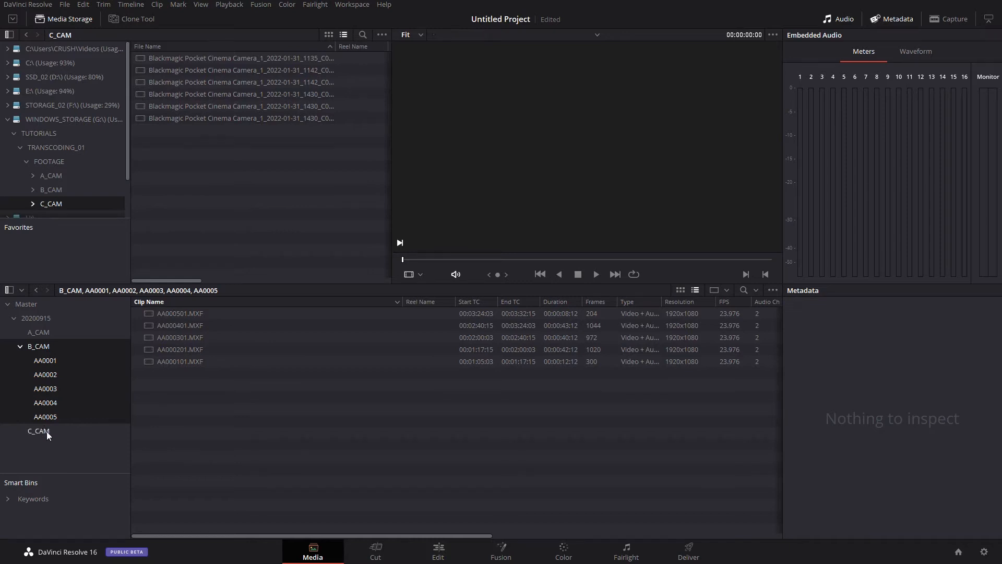
{"action": "left_click_drag", "start_coordinate": [68, 456], "coordinate": [33, 348]}
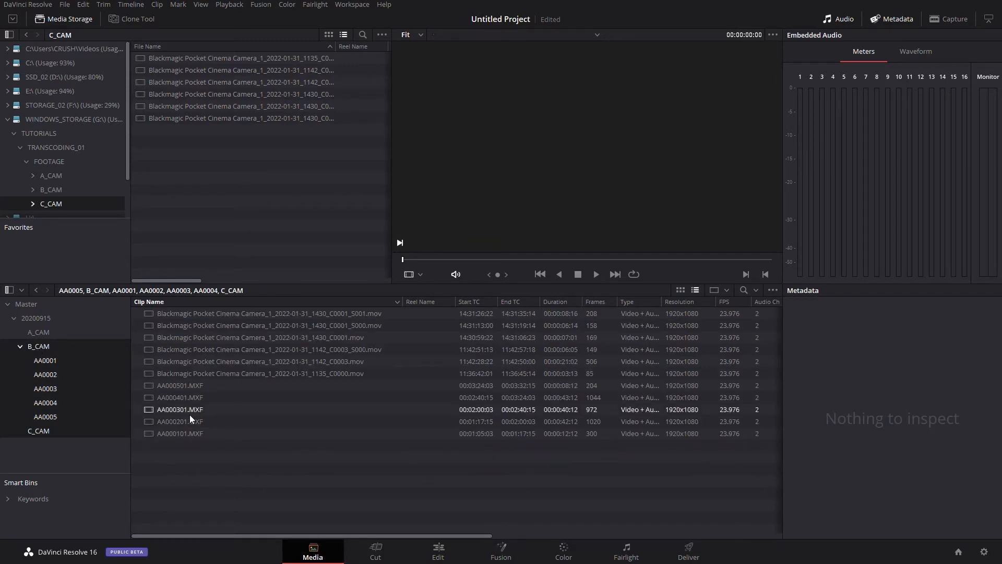
{"action": "left_click_drag", "start_coordinate": [52, 449], "coordinate": [36, 333]}
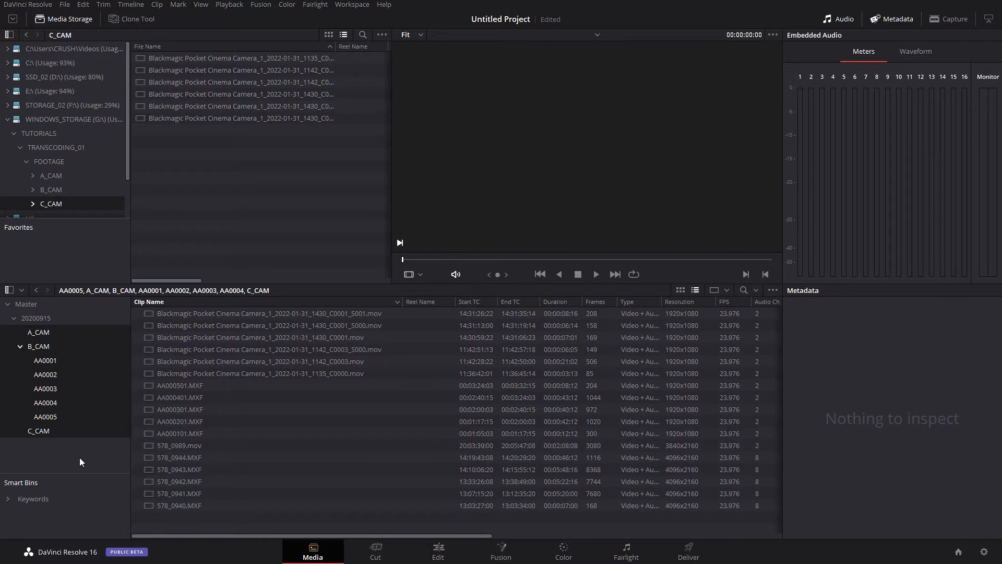
Select only the A_CAM and B_CAM bins together to list their combined clips
{"action": "left_click", "coordinate": [45, 416]}
{"action": "left_click", "coordinate": [41, 347]}
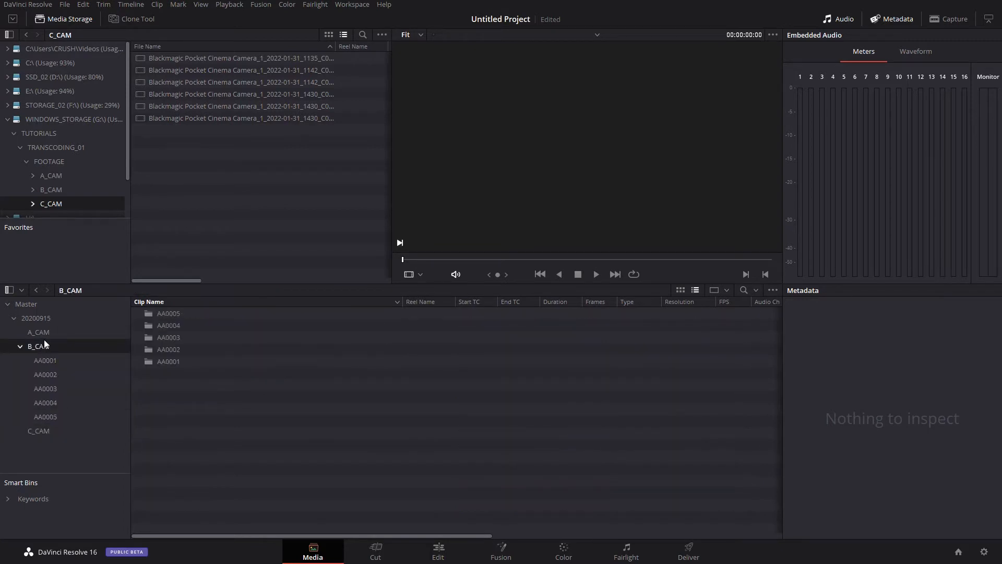
{"action": "left_click", "coordinate": [44, 337]}
{"action": "left_click", "coordinate": [46, 347], "text": "ctrl"}
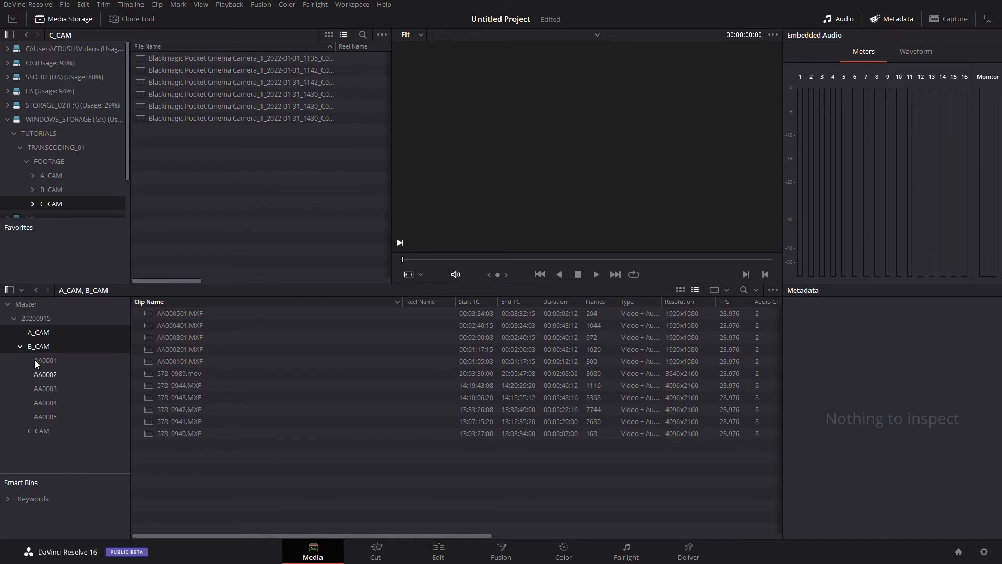
Look through the clips in the A_CAM and B_CAM bins, returning to A_CAM
{"action": "left_click", "coordinate": [45, 321]}
{"action": "left_click", "coordinate": [46, 333]}
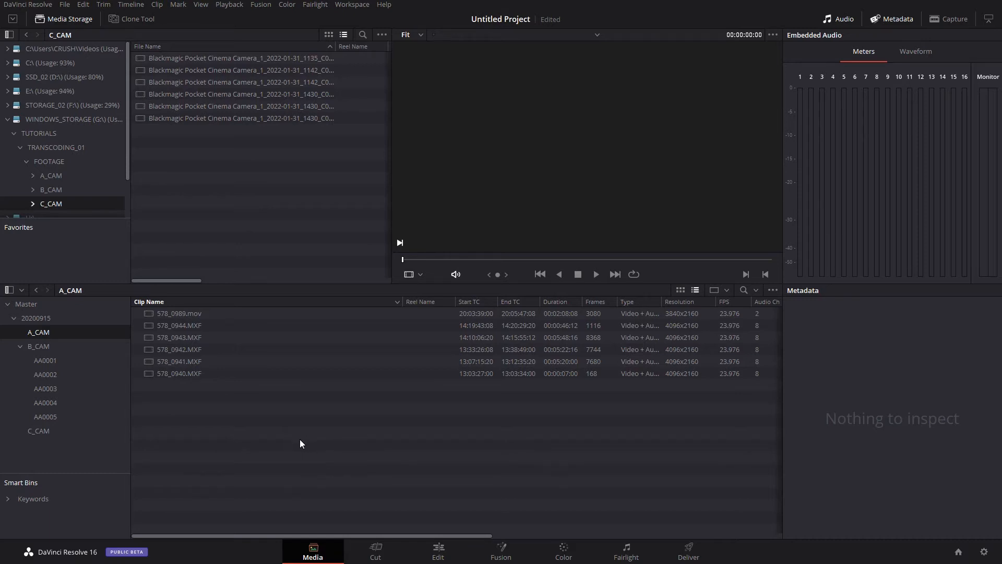
{"action": "left_click", "coordinate": [42, 349]}
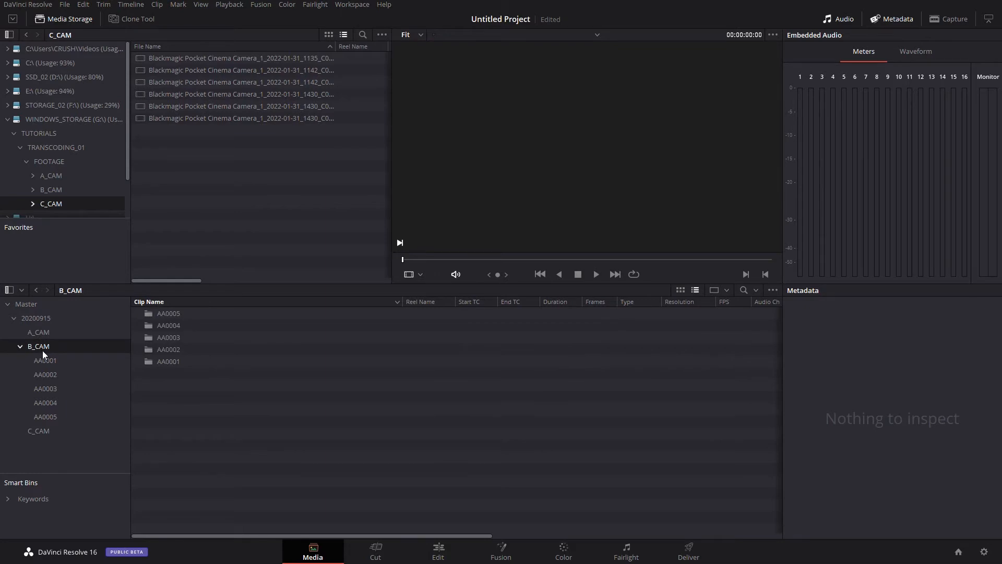
{"action": "left_click", "coordinate": [39, 333]}
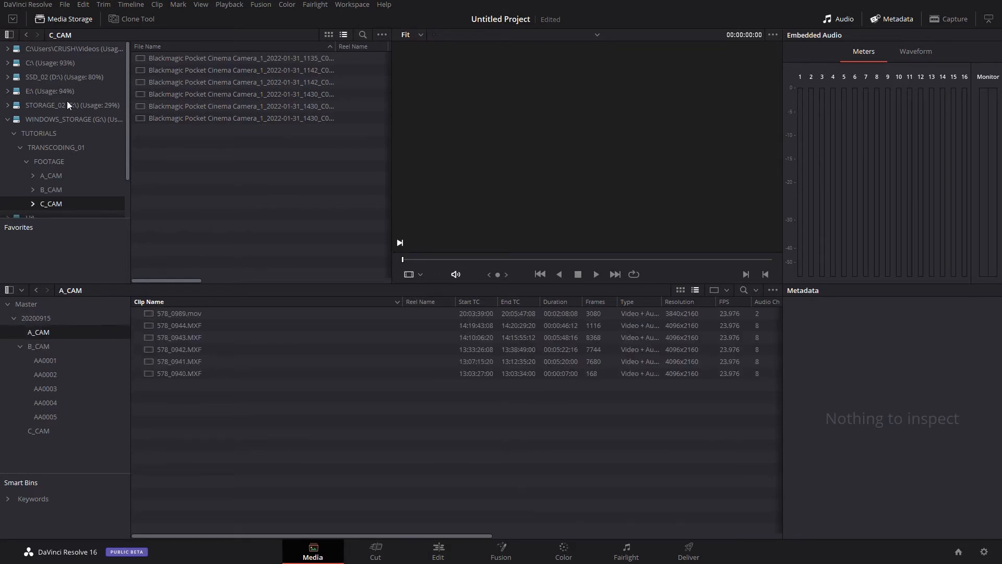
Check the timeline resolution and frame rate in the project's Master Settings, leaving without saving
{"action": "left_click", "coordinate": [66, 6]}
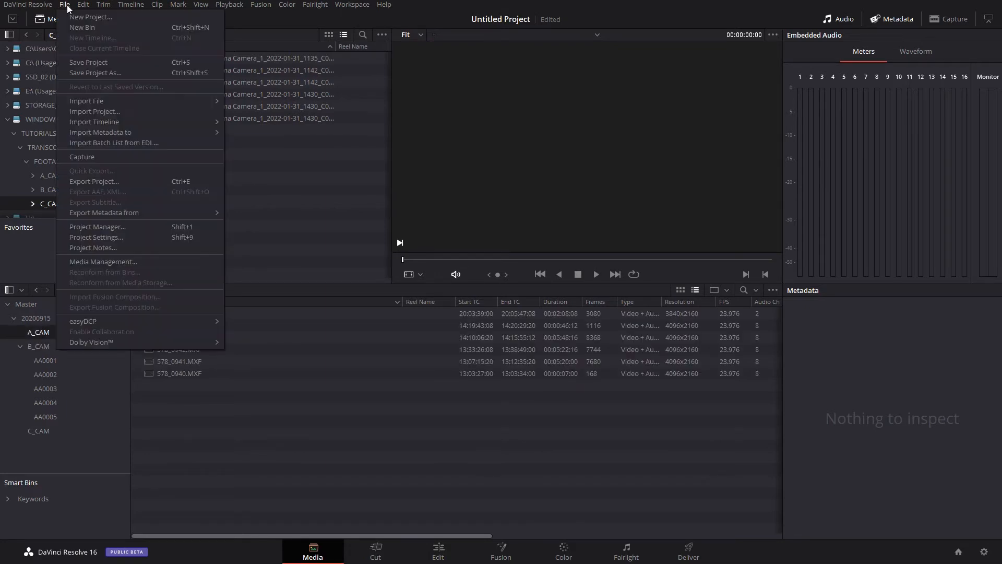
{"action": "left_click", "coordinate": [105, 237]}
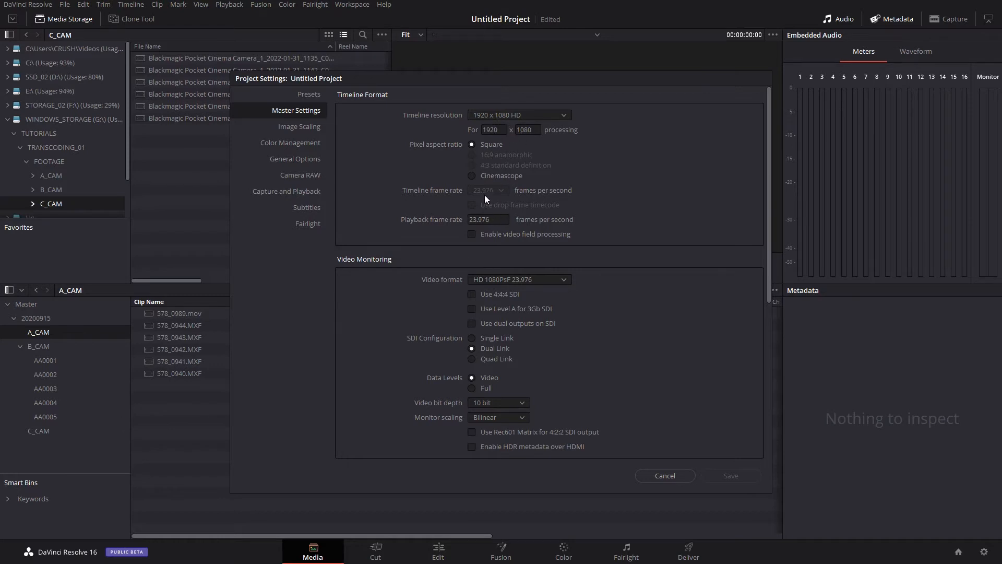
{"action": "left_click", "coordinate": [665, 476]}
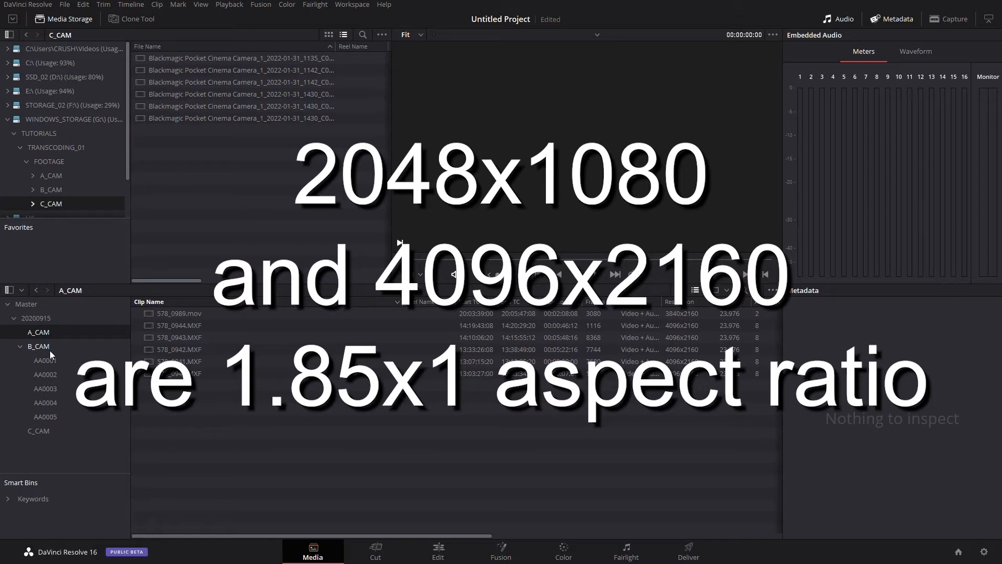
List the clips of all camera bins and sub-bins together, and return to the A_CAM bin alone
{"action": "key", "text": "ctrl+a"}
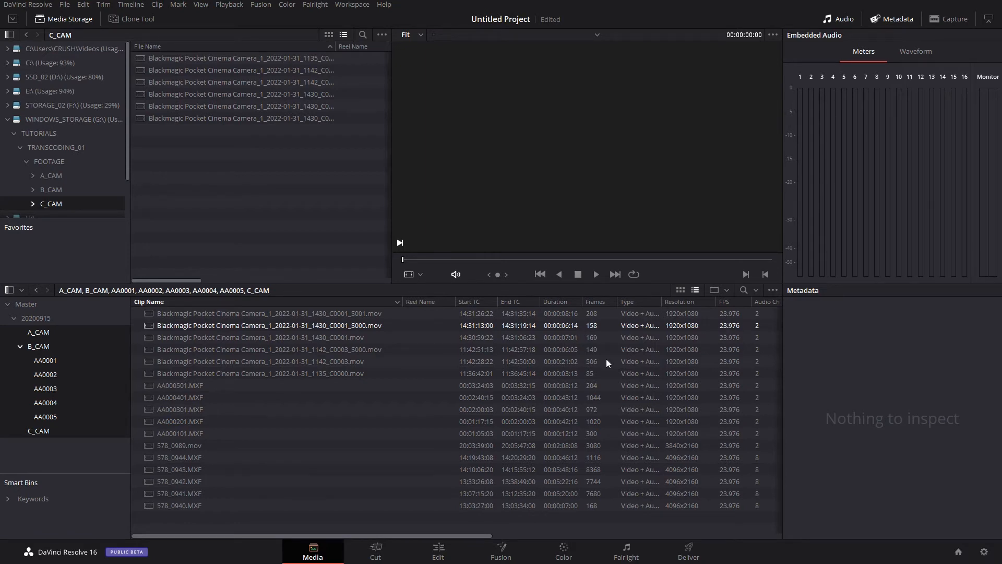
{"action": "left_click", "coordinate": [44, 320]}
{"action": "left_click", "coordinate": [42, 334]}
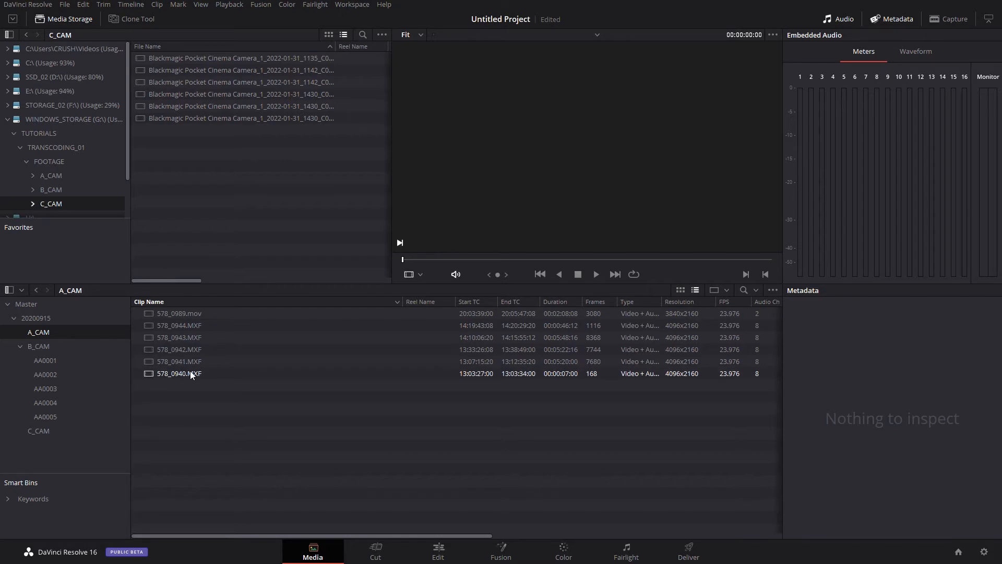
Preview the 3840x2160 clip 578_0989.mov and create a timeline named A_CAM_16-9 from it
{"action": "left_click", "coordinate": [186, 315]}
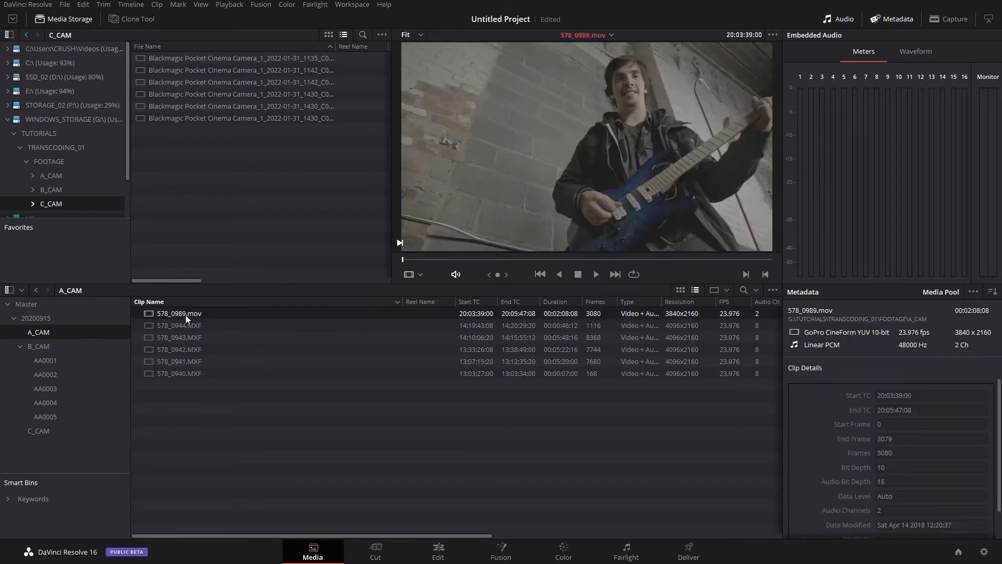
{"action": "left_click", "coordinate": [762, 260]}
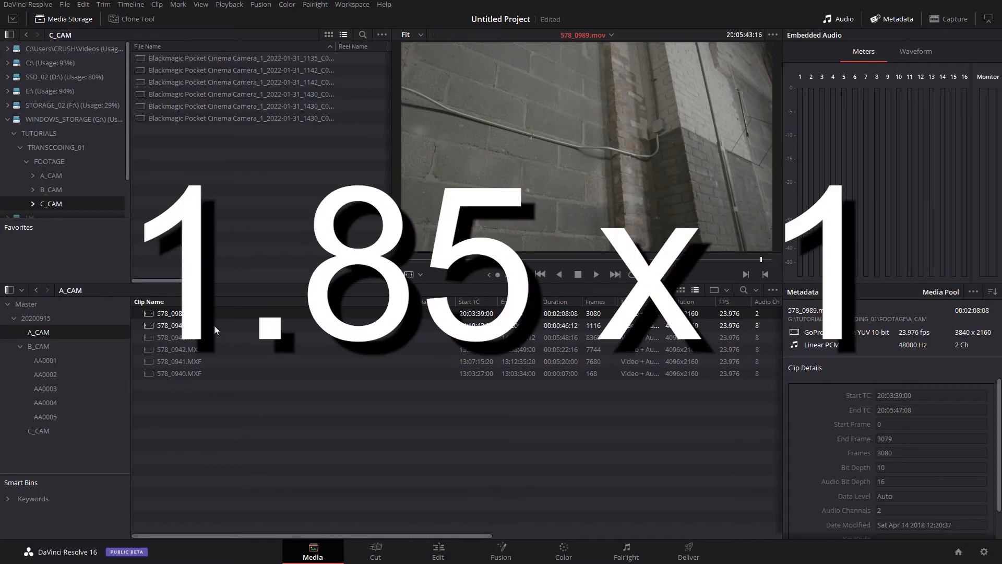
{"action": "right_click", "coordinate": [173, 311]}
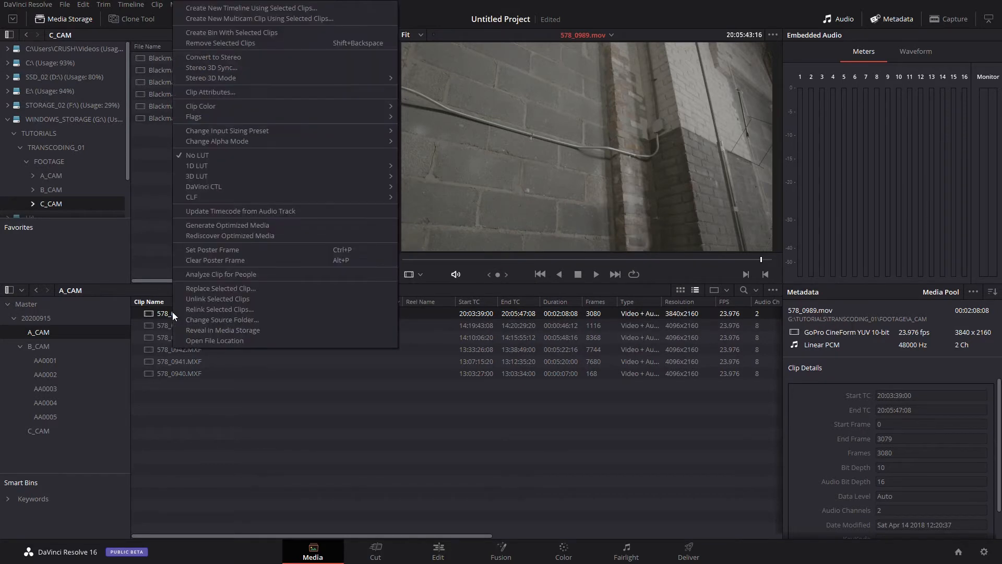
{"action": "left_click", "coordinate": [224, 11]}
{"action": "type", "text": "A_CAM_16-9"}
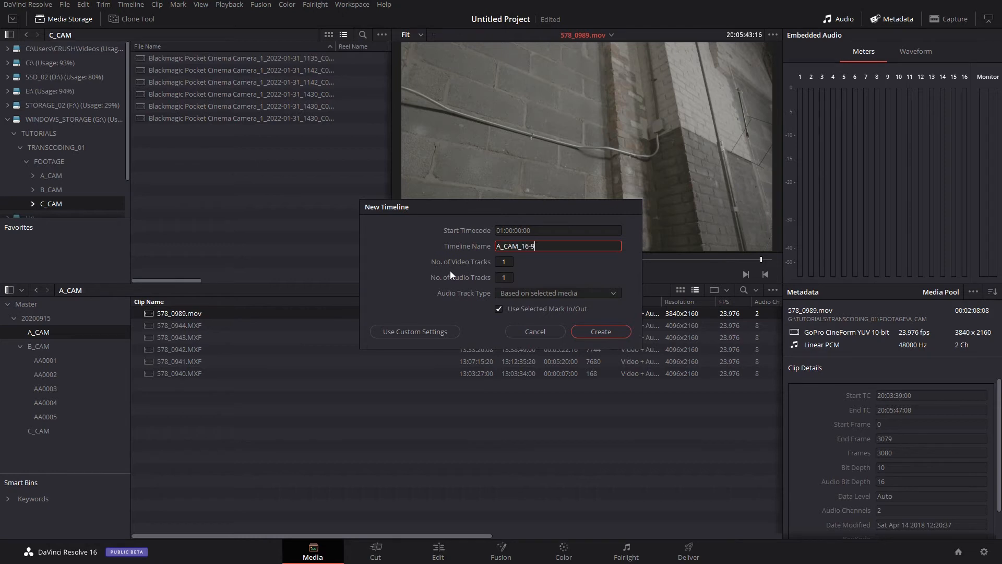
{"action": "key", "text": "Return"}
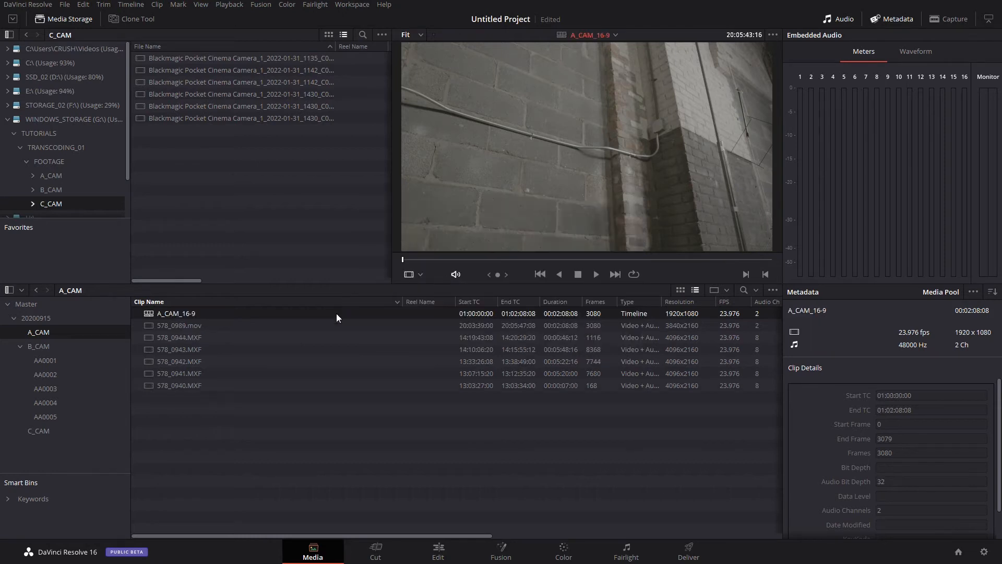
Create a timeline named A_CAM_2K from clips 578_0940.MXF to 578_0944.MXF, and compare it with A_CAM_16-9
{"action": "left_click_drag", "start_coordinate": [217, 423], "coordinate": [164, 336]}
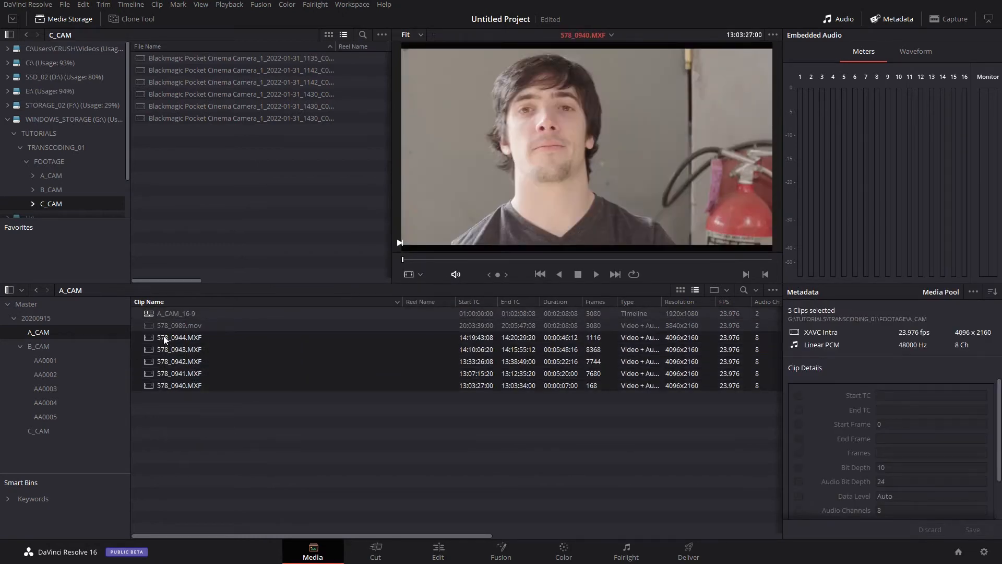
{"action": "right_click", "coordinate": [163, 336]}
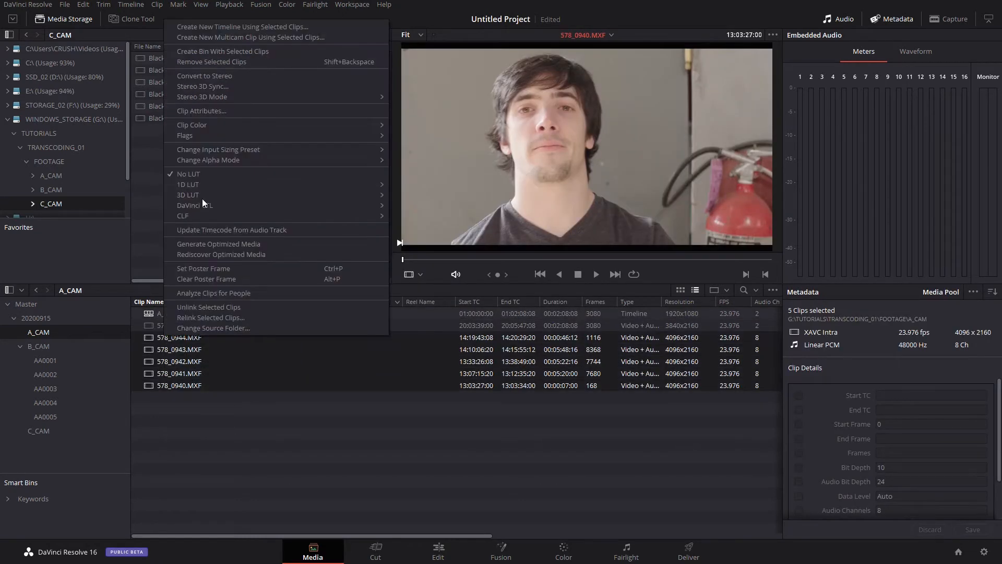
{"action": "left_click", "coordinate": [205, 27]}
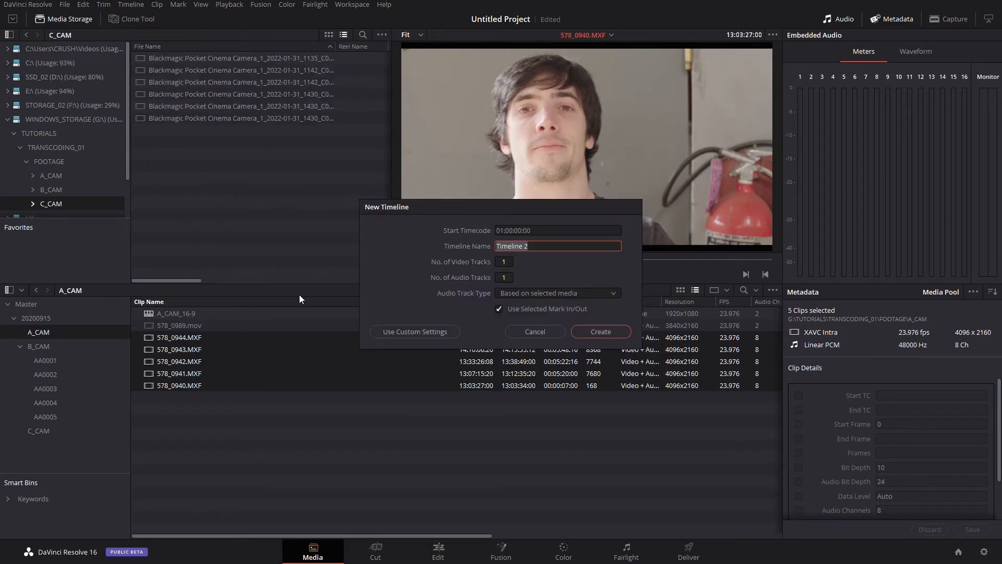
{"action": "type", "text": "A_CAM"}
{"action": "type", "text": "2K"}
{"action": "key", "text": "Return"}
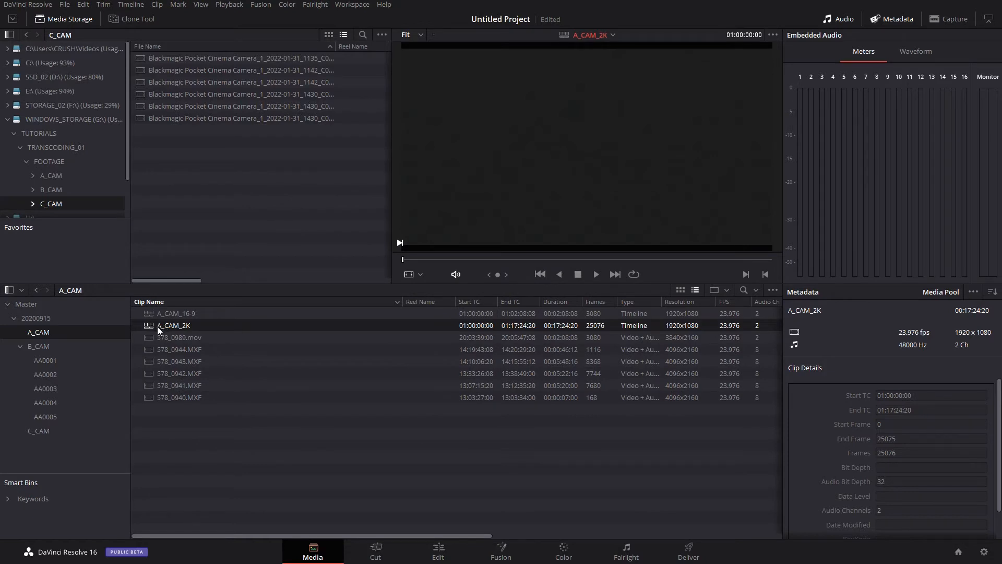
{"action": "key", "text": "Up"}
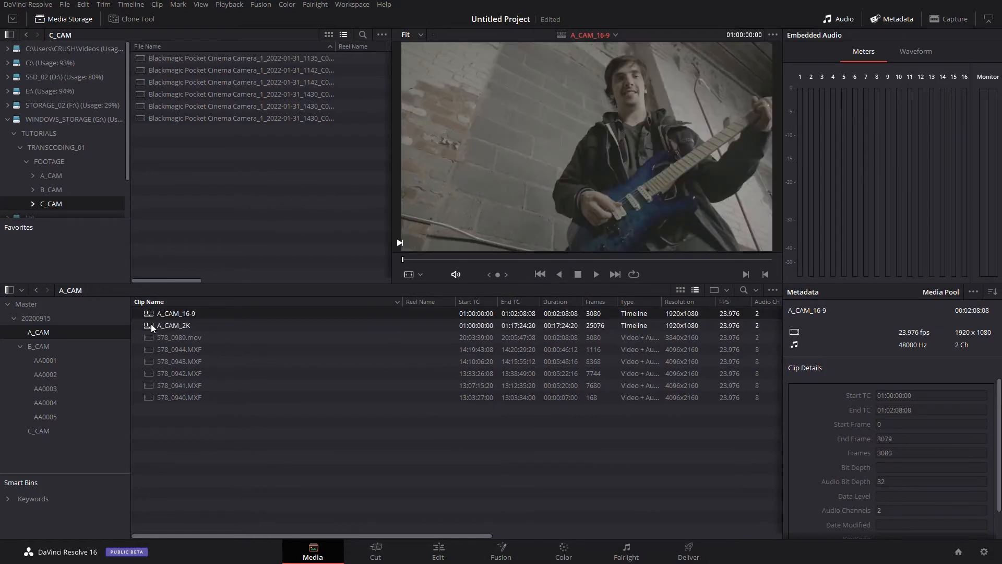
{"action": "key", "text": "Down"}
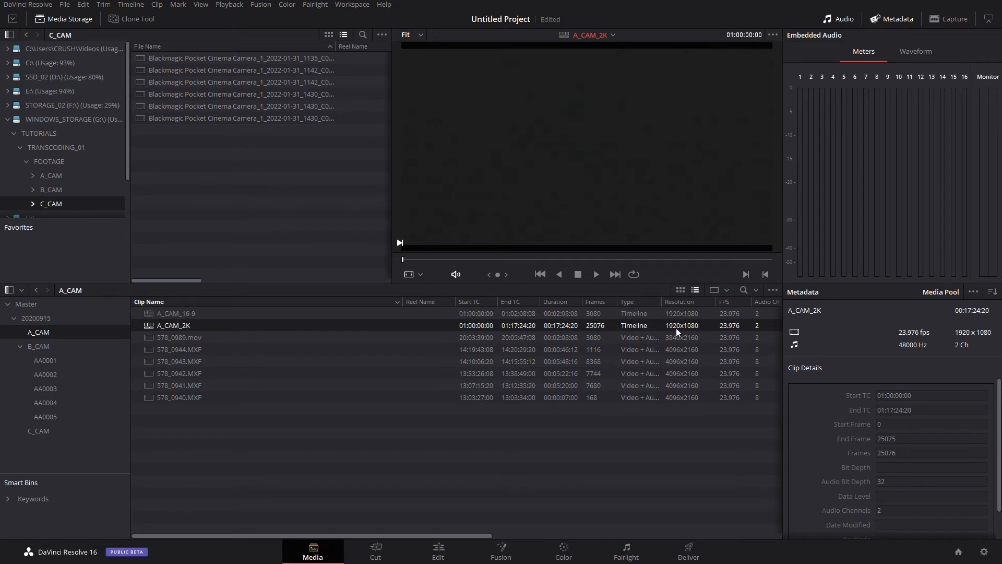
Create a timeline named B_CAM_16-9 from all the MXF clips in B_CAM's sub-bins AA0001 to AA0005
{"action": "left_click", "coordinate": [32, 345]}
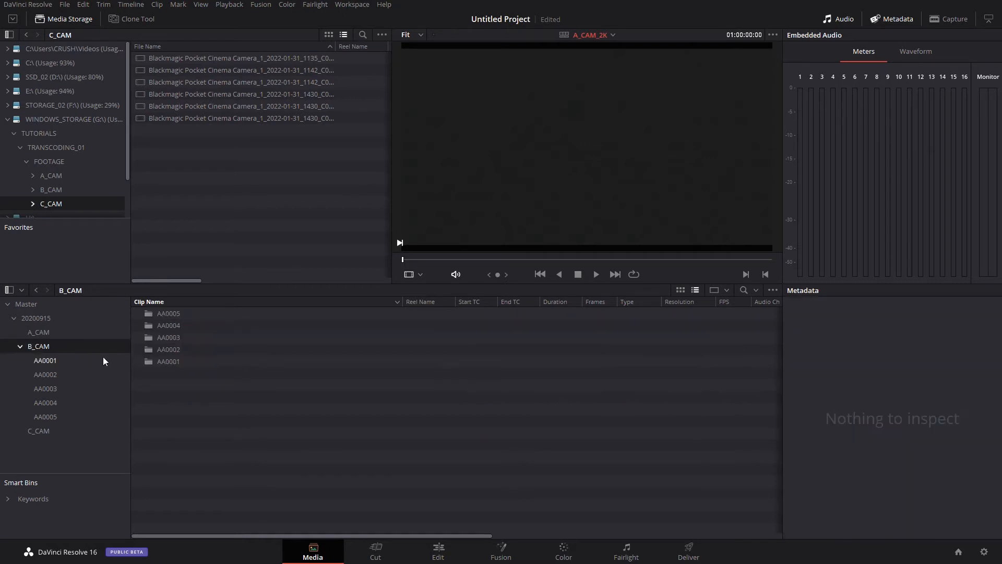
{"action": "left_click", "coordinate": [53, 416], "text": "shift"}
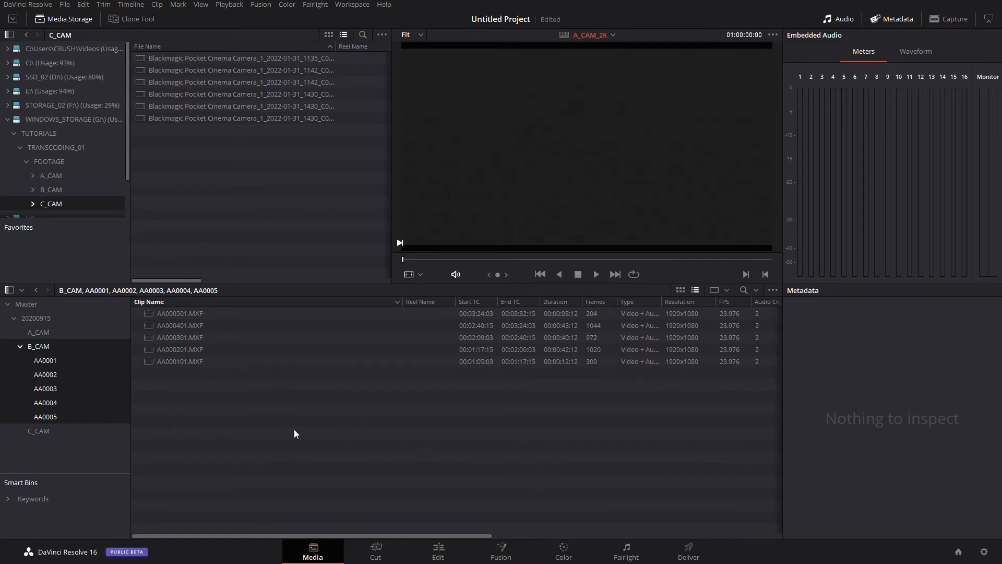
{"action": "left_click_drag", "start_coordinate": [224, 382], "coordinate": [142, 290]}
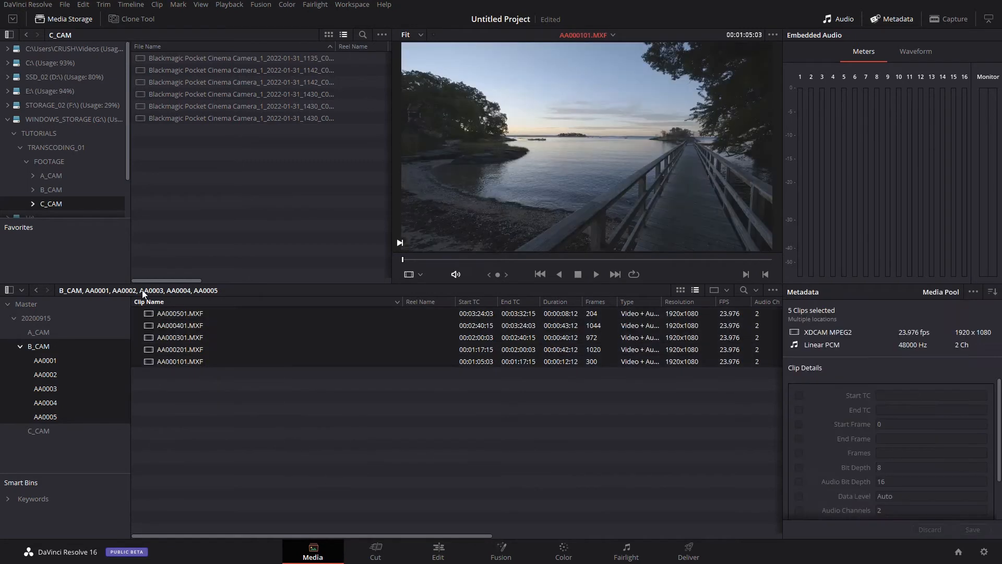
{"action": "right_click", "coordinate": [168, 321]}
{"action": "left_click", "coordinate": [228, 14]}
{"action": "type", "text": "B_CAM_1080"}
{"action": "key", "text": "Return"}
Create a timeline named C_CAM_16-9 from all six Blackmagic Pocket Cinema Camera clips in the C_CAM bin
{"action": "left_click", "coordinate": [40, 429]}
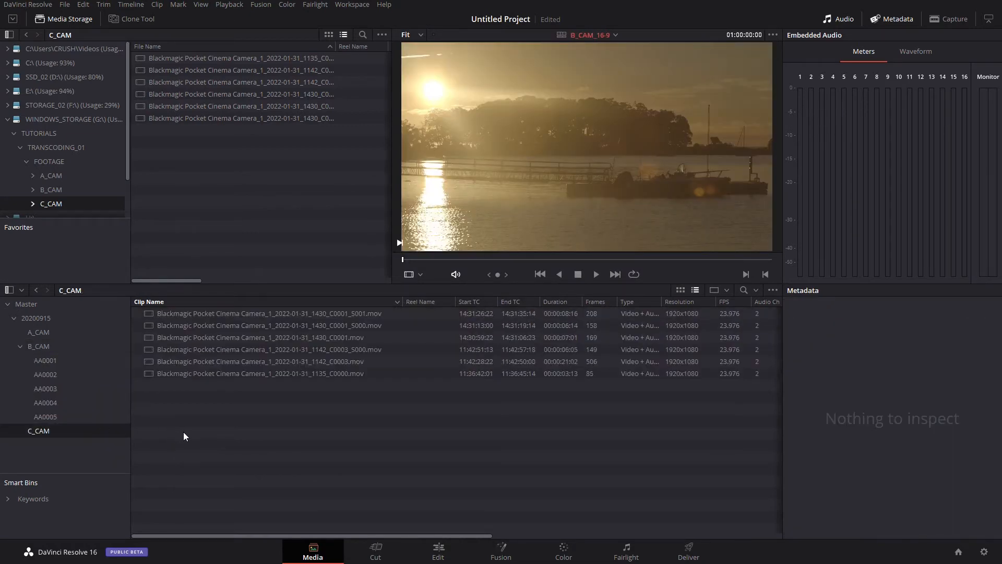
{"action": "left_click_drag", "start_coordinate": [182, 416], "coordinate": [204, 366]}
{"action": "left_click_drag", "start_coordinate": [162, 286], "coordinate": [162, 288]}
{"action": "right_click", "coordinate": [198, 350]}
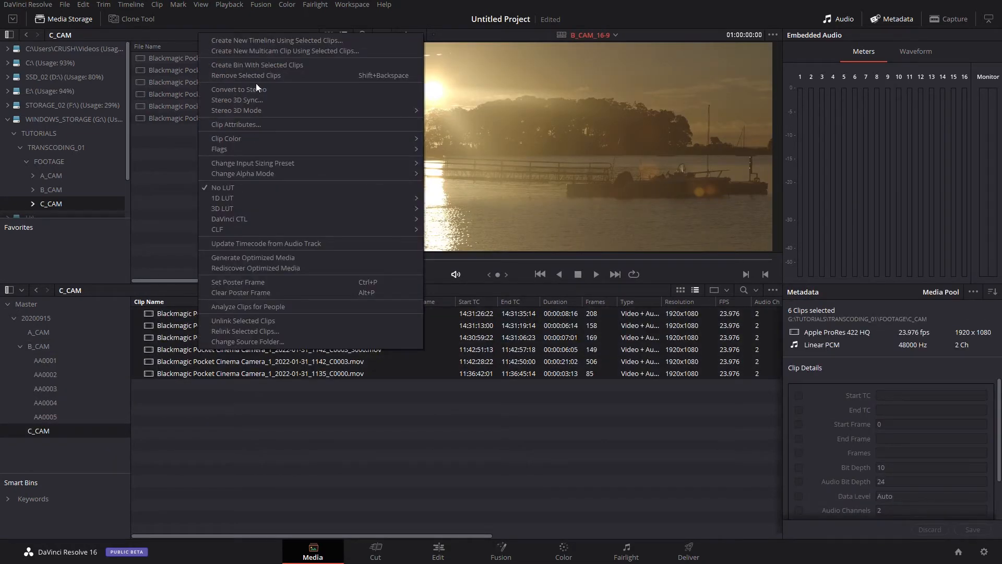
{"action": "left_click", "coordinate": [248, 45]}
{"action": "type", "text": "C_CAM"}
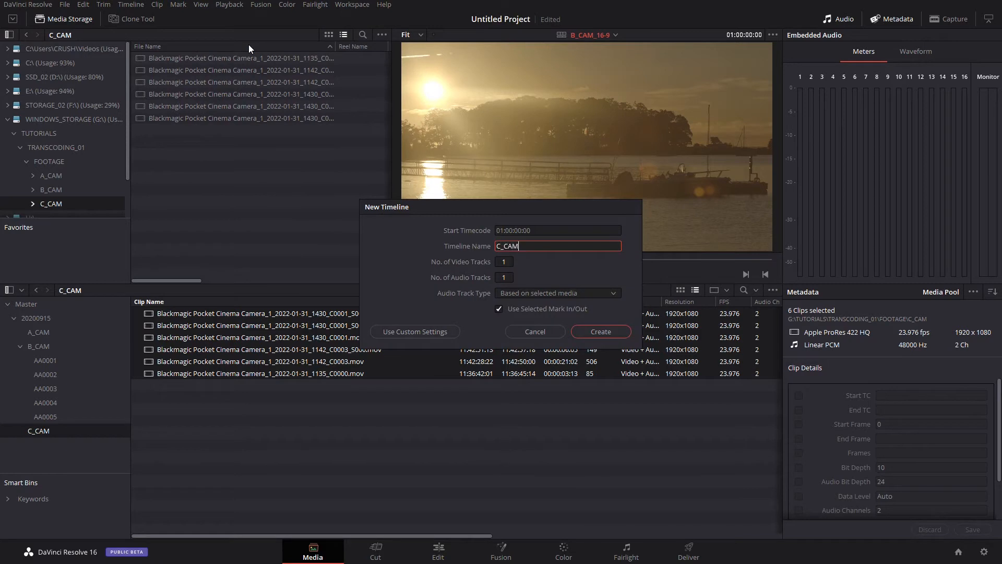
{"action": "type", "text": "_16-9"}
{"action": "key", "text": "Return"}
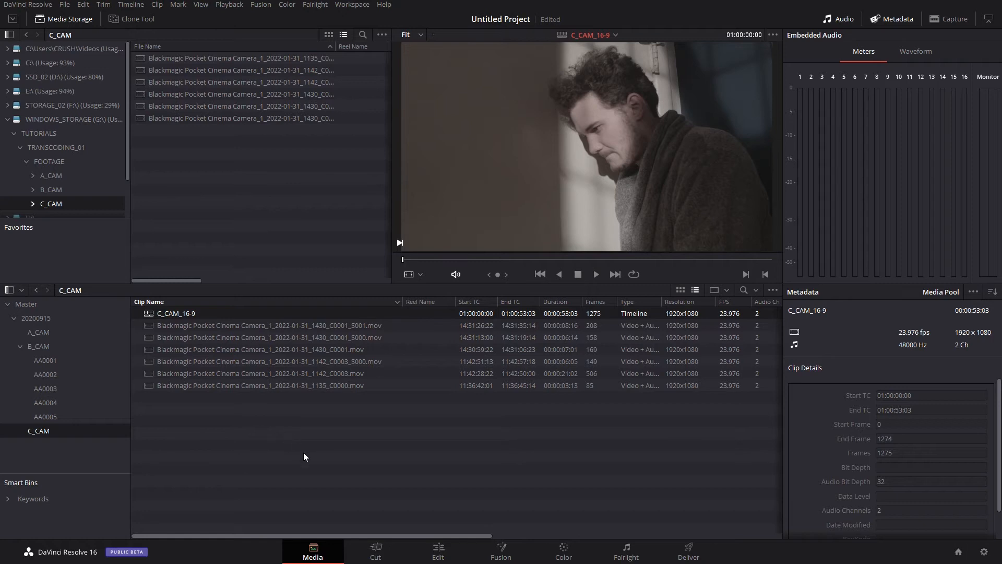
Apply the 3D LUT Blackmagic 4.6K Film to Extended Video v4 to all six C_CAM clips, excluding the timeline
{"action": "left_click_drag", "start_coordinate": [283, 453], "coordinate": [174, 324]}
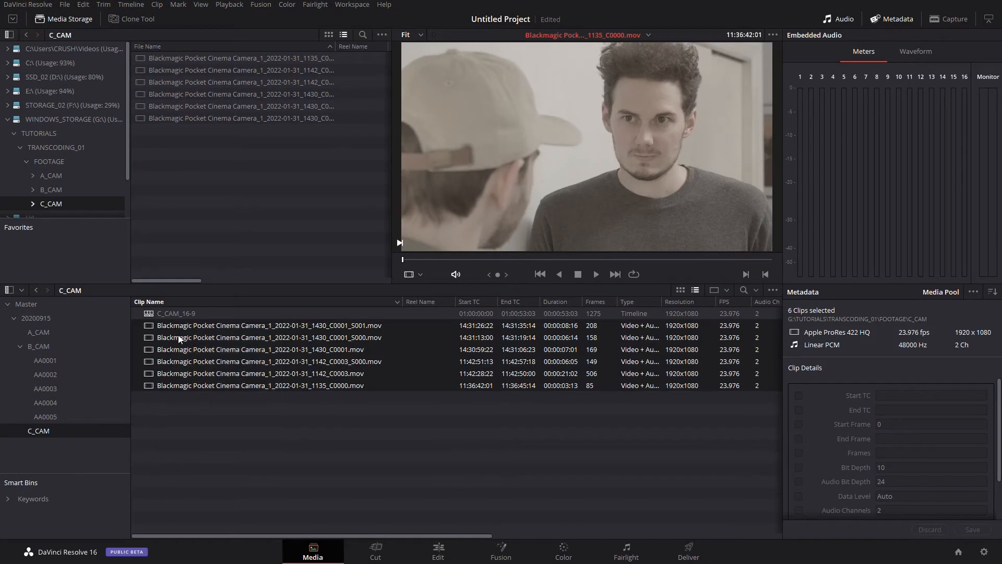
{"action": "right_click", "coordinate": [204, 325]}
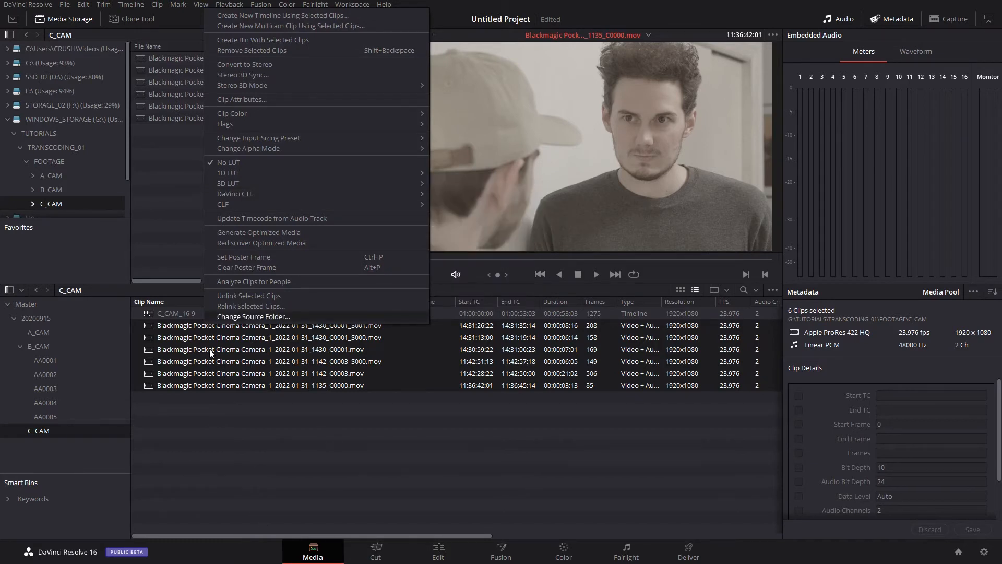
{"action": "mouse_move", "coordinate": [396, 184]}
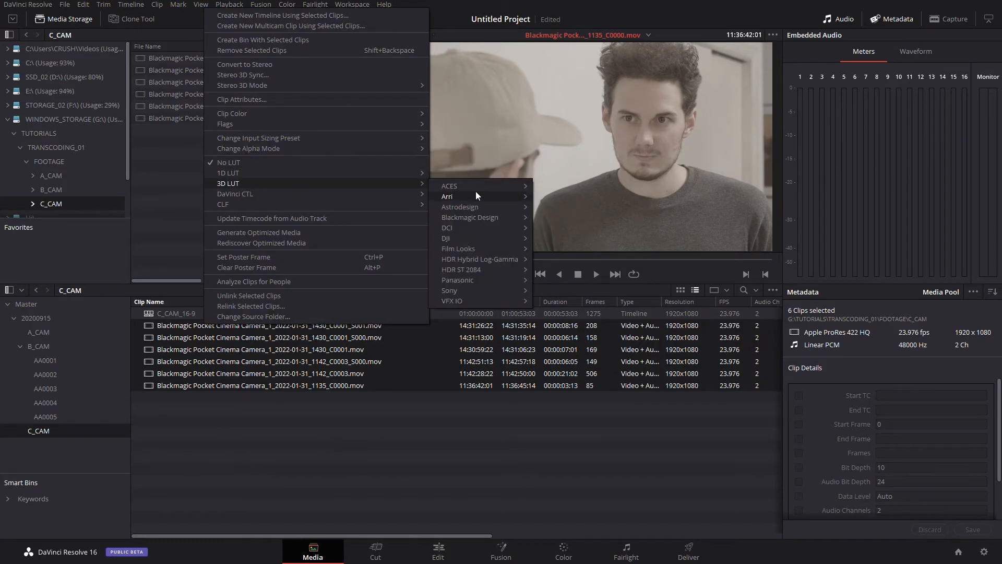
{"action": "mouse_move", "coordinate": [493, 219]}
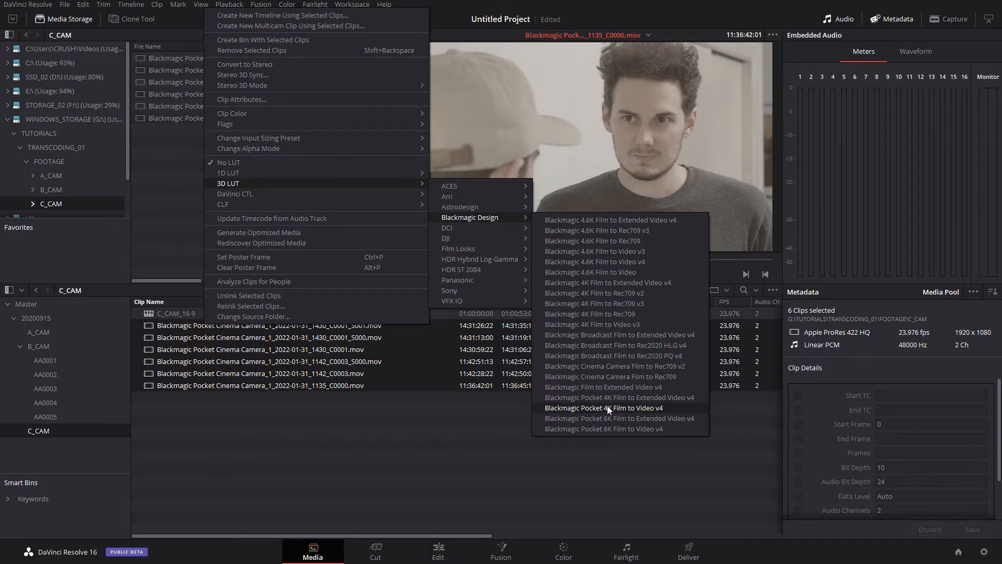
{"action": "mouse_move", "coordinate": [480, 196]}
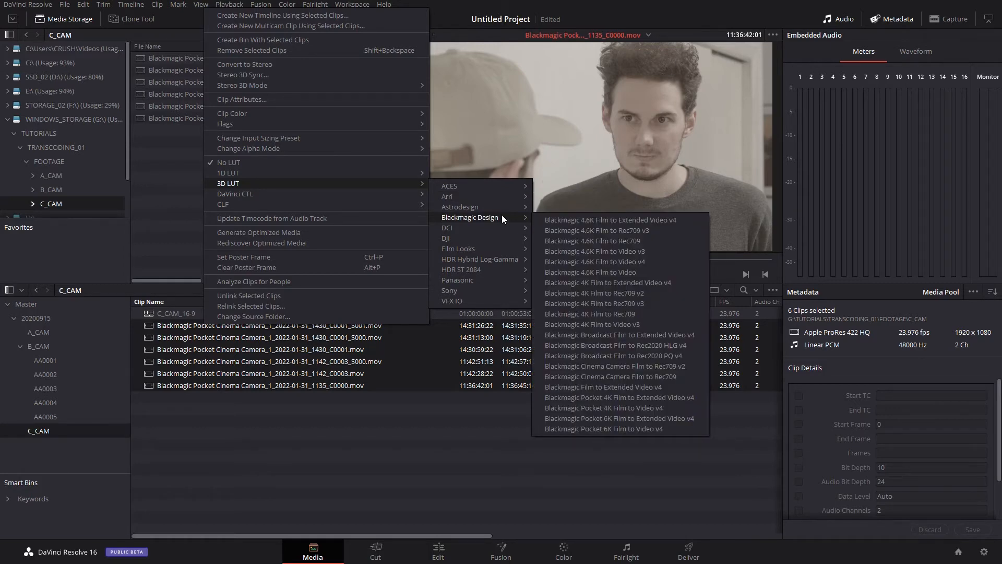
{"action": "left_click", "coordinate": [577, 220]}
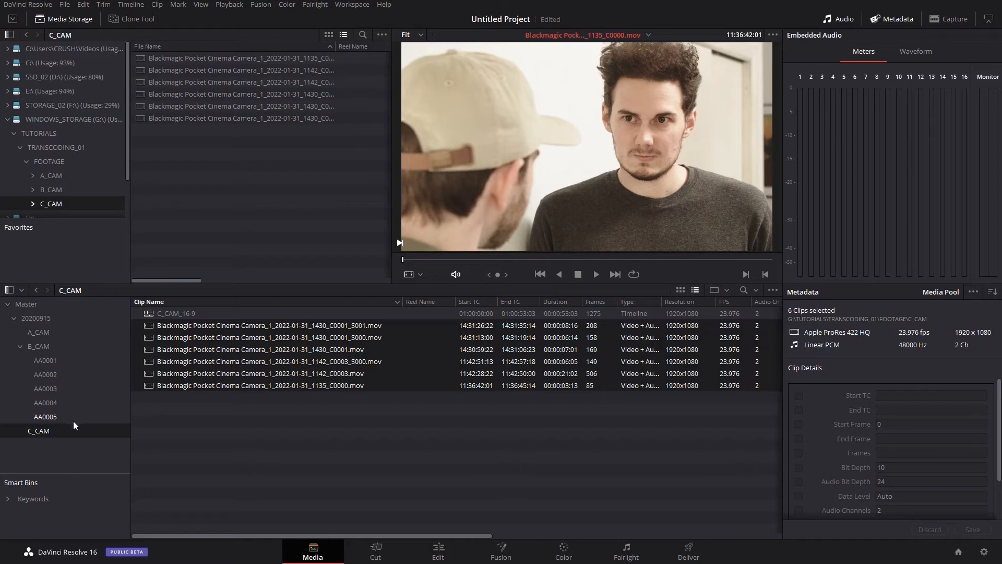
Review the timelines A_CAM_16-9, A_CAM_2K, B_CAM_16-9 and C_CAM_16-9 in their camera bins
{"action": "left_click", "coordinate": [36, 333]}
{"action": "left_click", "coordinate": [149, 314]}
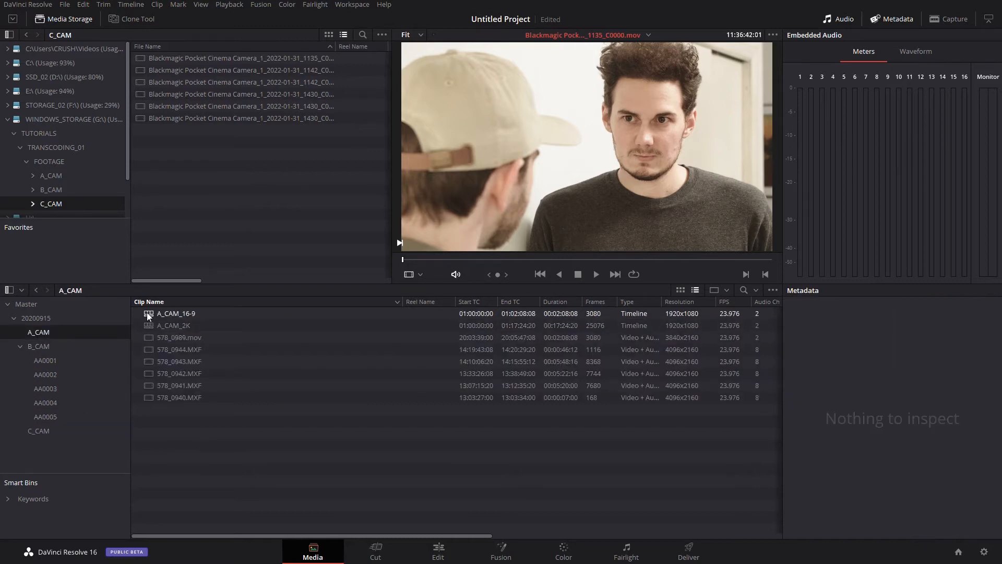
{"action": "left_click", "coordinate": [148, 324]}
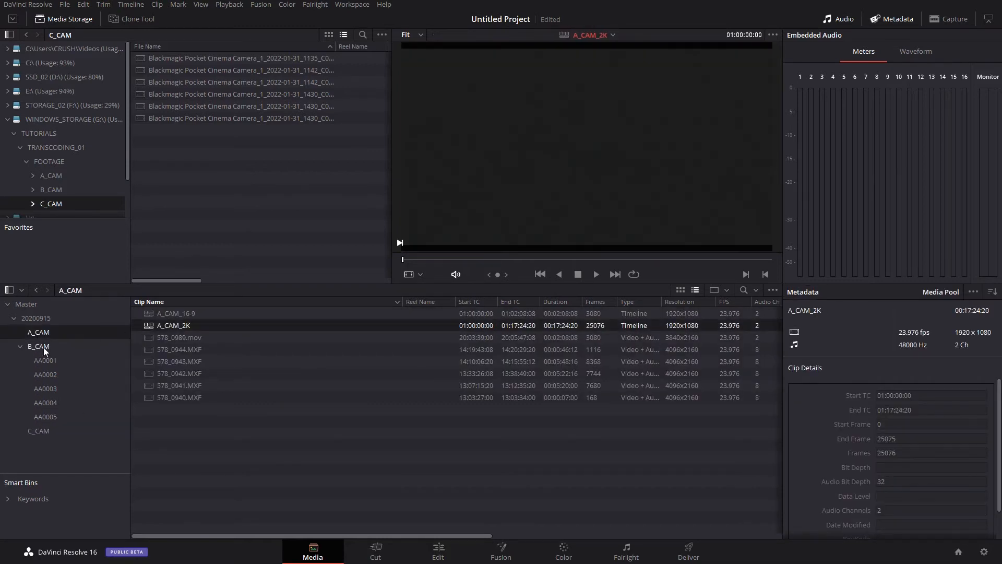
{"action": "left_click", "coordinate": [42, 346]}
{"action": "left_click", "coordinate": [148, 315]}
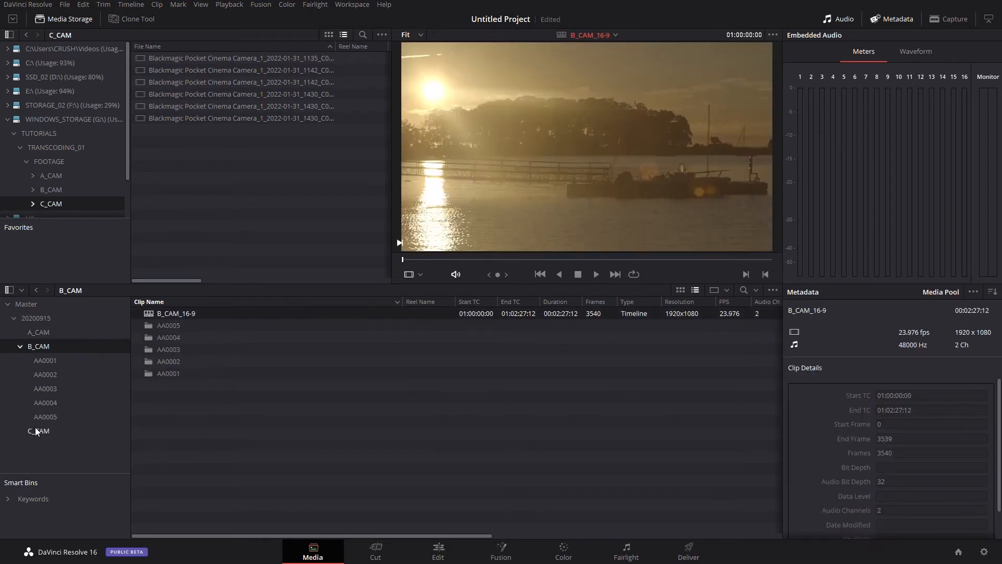
{"action": "left_click", "coordinate": [34, 429]}
{"action": "left_click", "coordinate": [155, 313]}
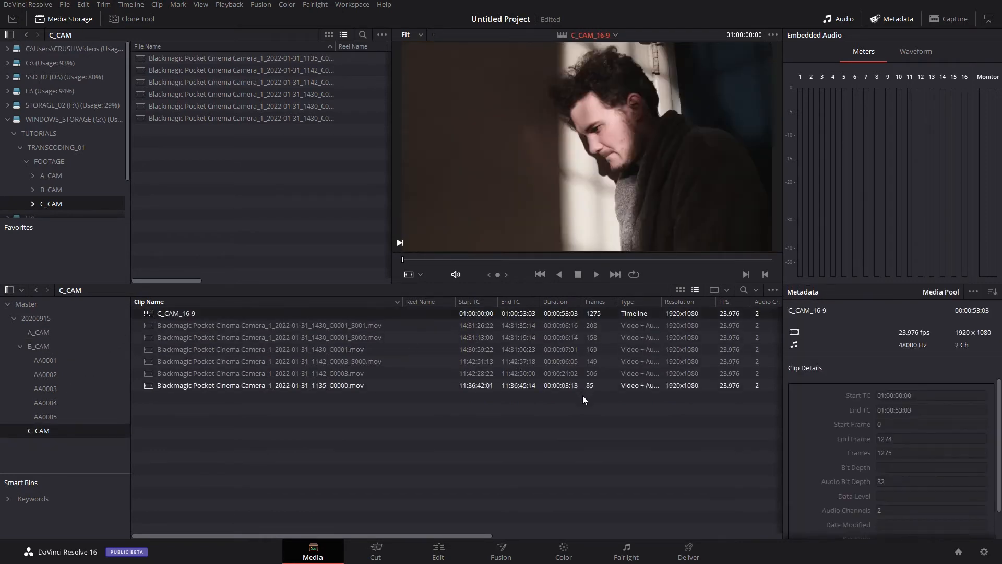
Glance at the Deliver page, return to the Media page and widen the Reel Name column in the C_CAM clip list
{"action": "left_click", "coordinate": [688, 547]}
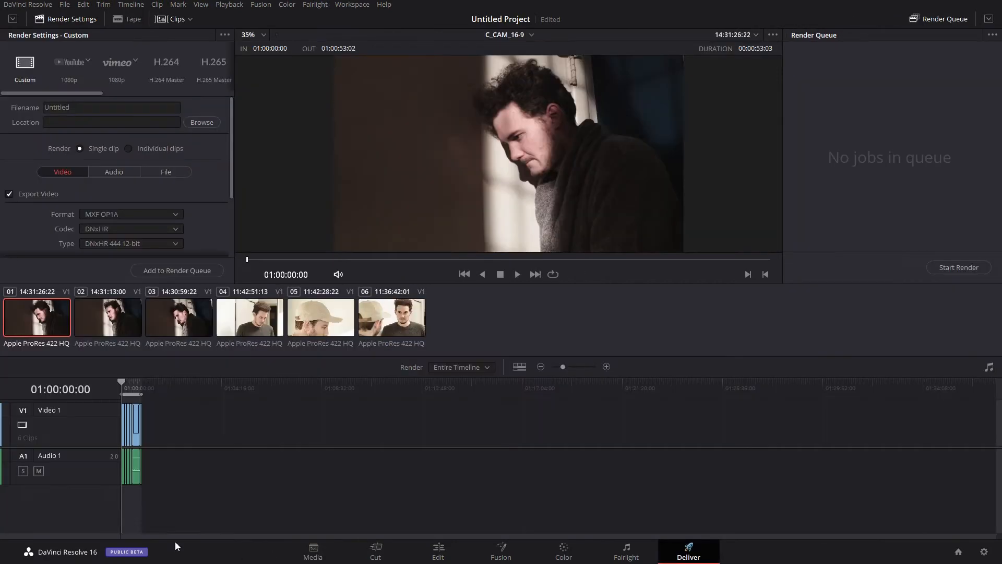
{"action": "left_click", "coordinate": [313, 549]}
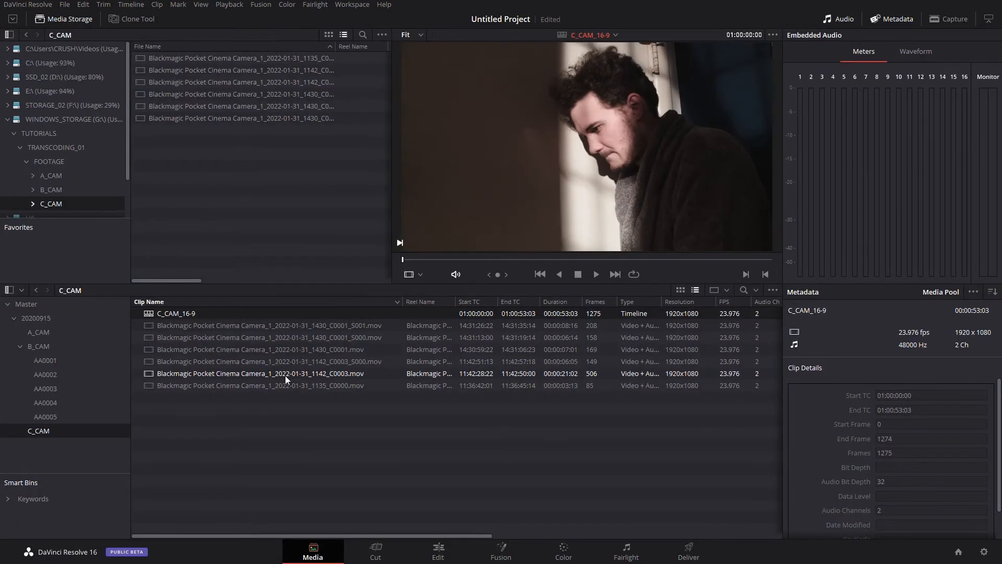
{"action": "left_click_drag", "start_coordinate": [455, 302], "coordinate": [653, 340]}
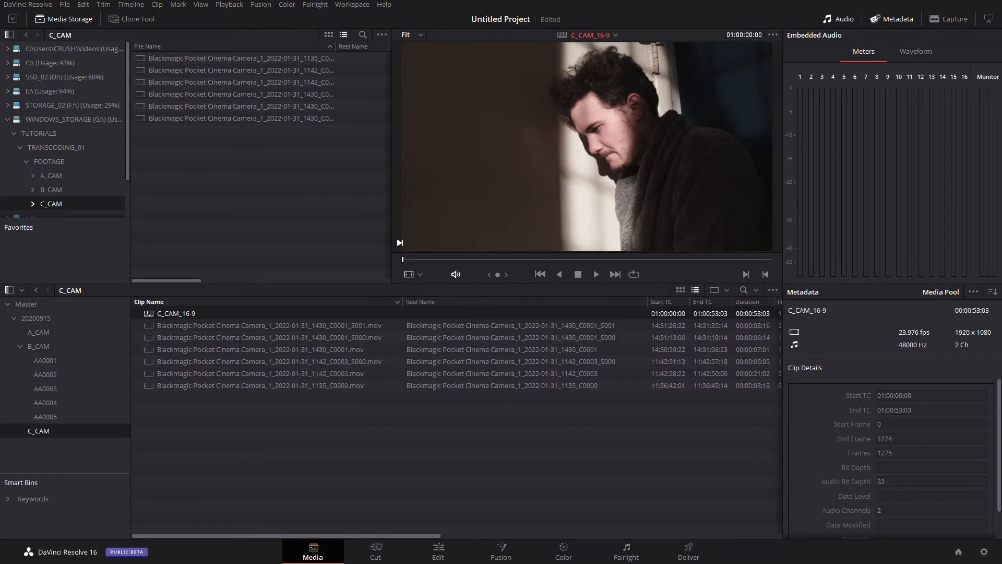
Switch the project's reel name assignment off and back on in the project settings, saving each time, to compare the C_CAM clips
{"action": "left_click", "coordinate": [985, 552]}
{"action": "left_click", "coordinate": [485, 168]}
{"action": "left_click", "coordinate": [731, 476]}
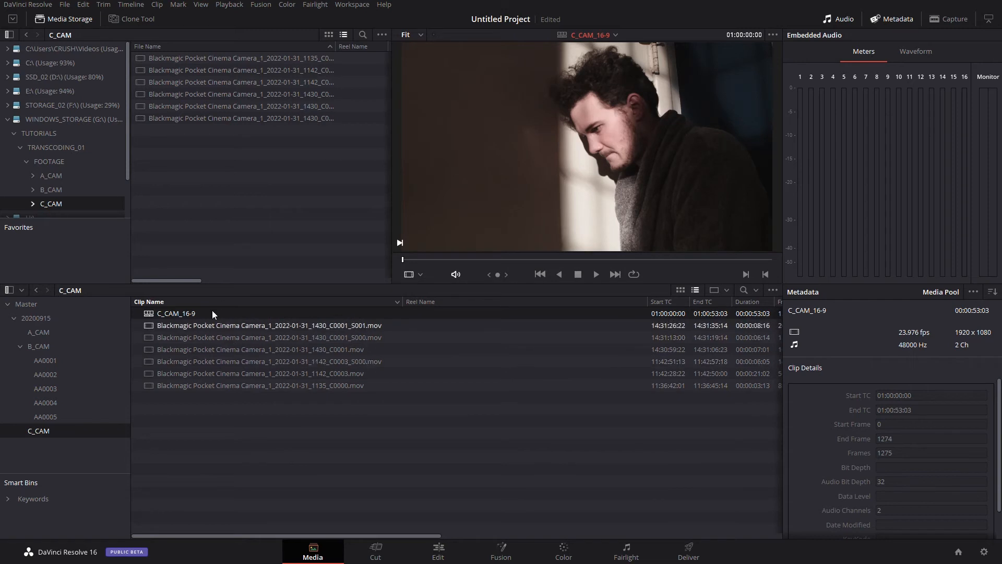
{"action": "left_click", "coordinate": [984, 552]}
{"action": "left_click", "coordinate": [472, 169]}
{"action": "left_click", "coordinate": [729, 476]}
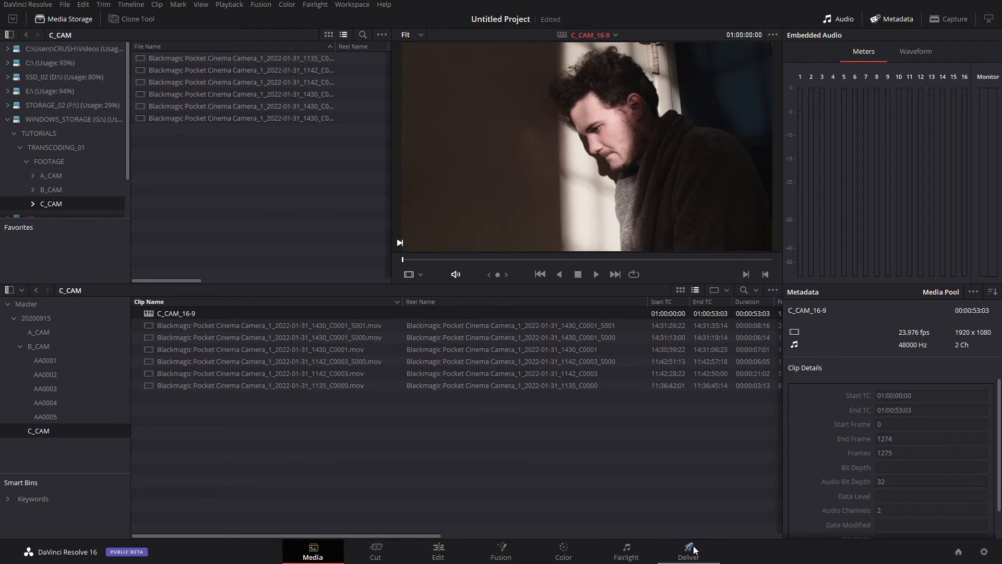
On the Deliver page, set C_CAM_16-9 to render as individual clips in QuickTime format
{"action": "left_click", "coordinate": [695, 549]}
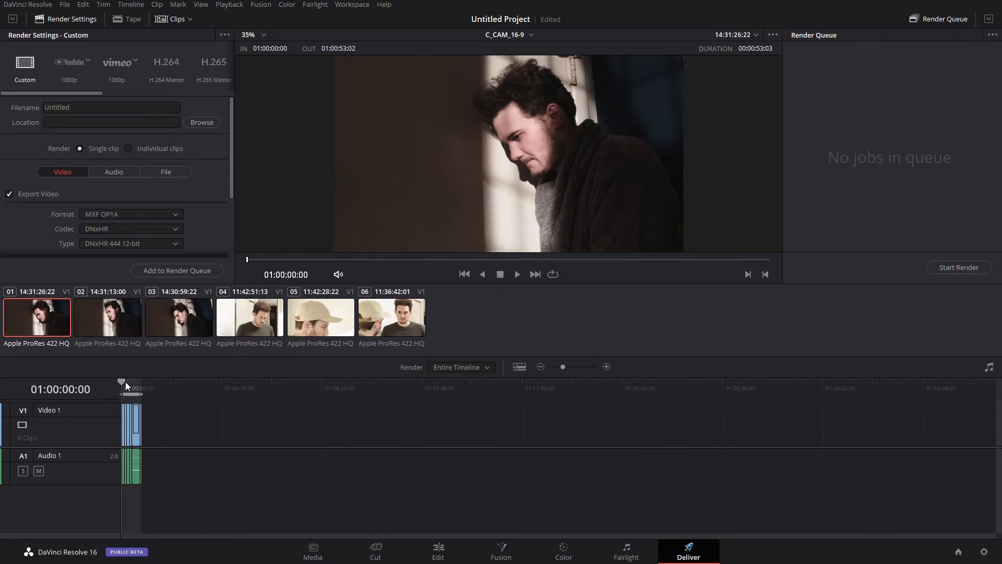
{"action": "left_click", "coordinate": [129, 148]}
{"action": "scroll", "coordinate": [212, 191], "scroll_direction": "down", "scroll_amount": 1}
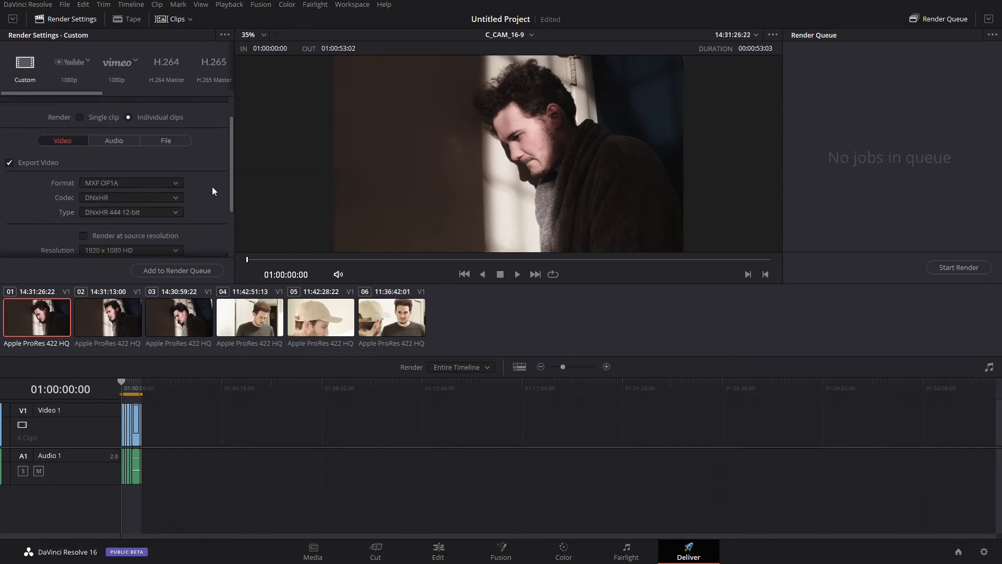
{"action": "left_click", "coordinate": [155, 184]}
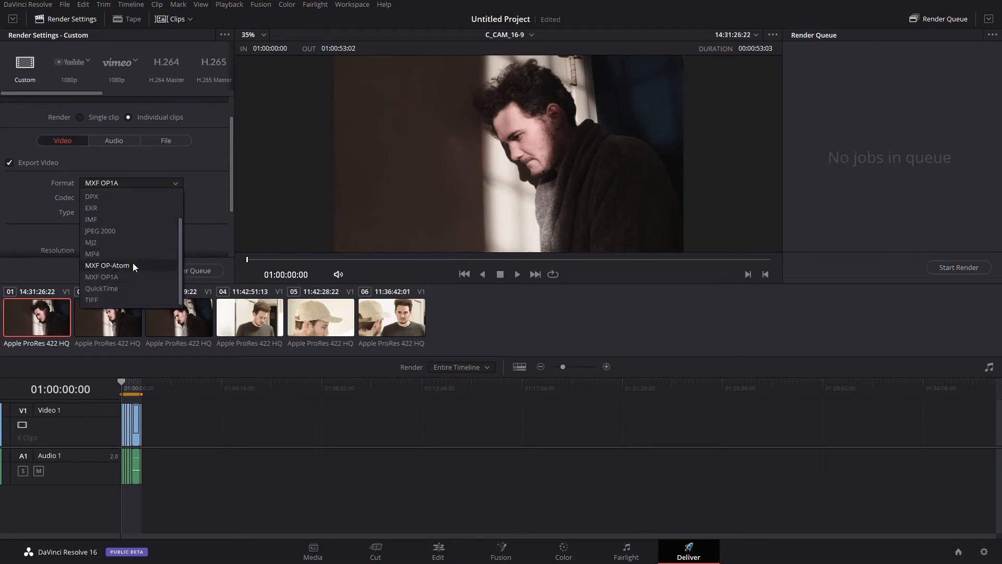
{"action": "scroll", "coordinate": [132, 260], "scroll_direction": "up", "scroll_amount": 3}
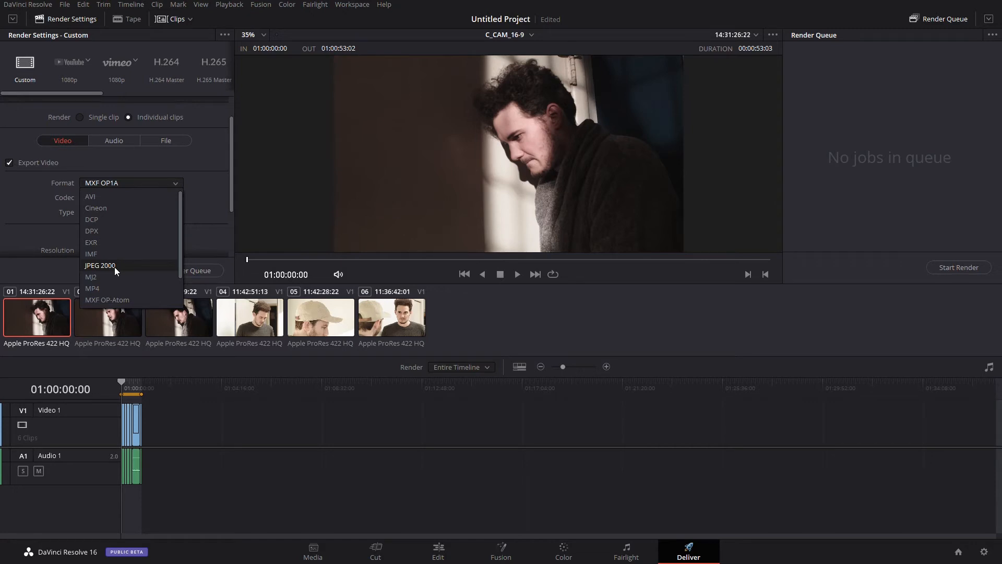
{"action": "scroll", "coordinate": [114, 268], "scroll_direction": "down", "scroll_amount": 1}
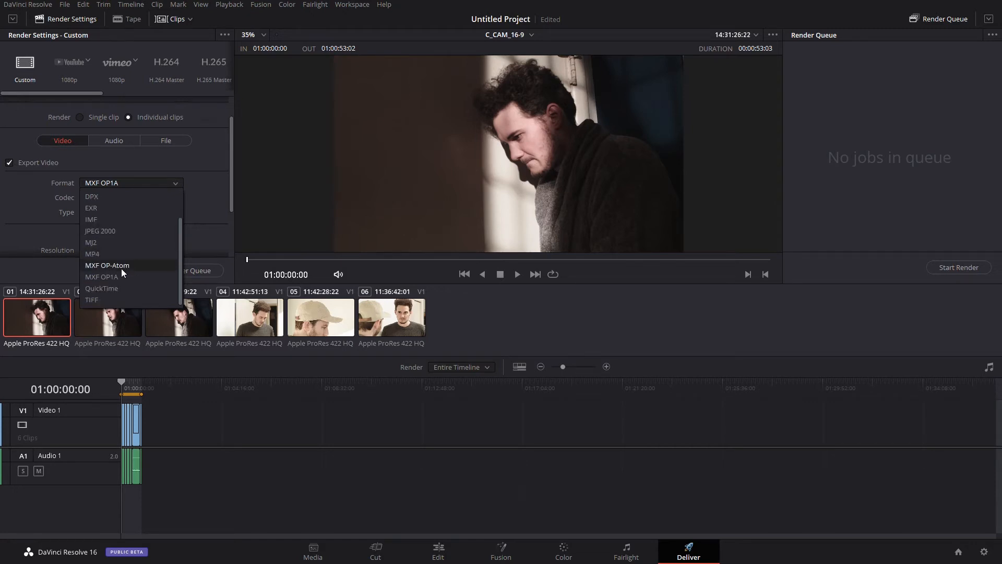
{"action": "left_click", "coordinate": [129, 290]}
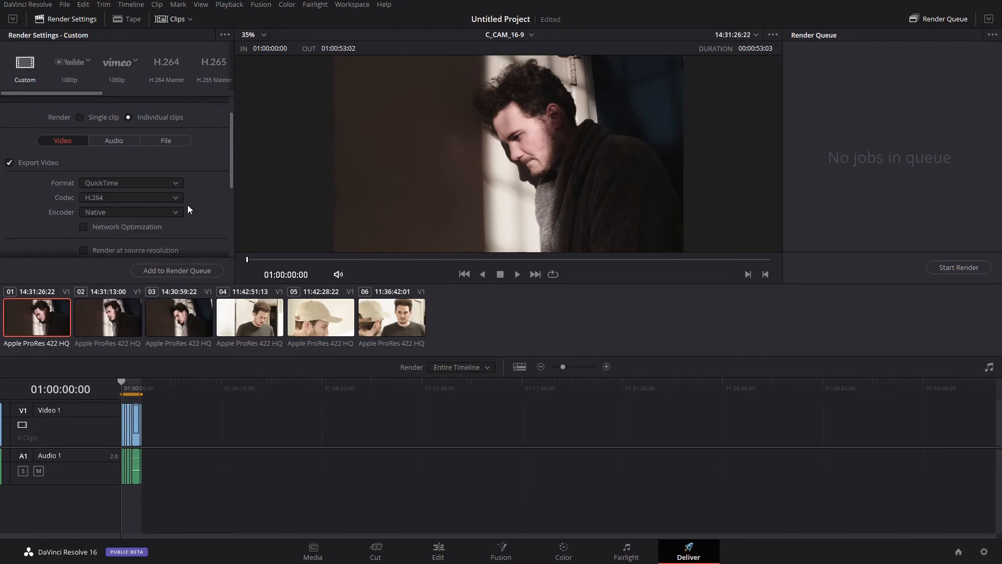
Enlarge the render settings area and set the QuickTime codec to DNxHR
{"action": "left_click_drag", "start_coordinate": [427, 284], "coordinate": [426, 346]}
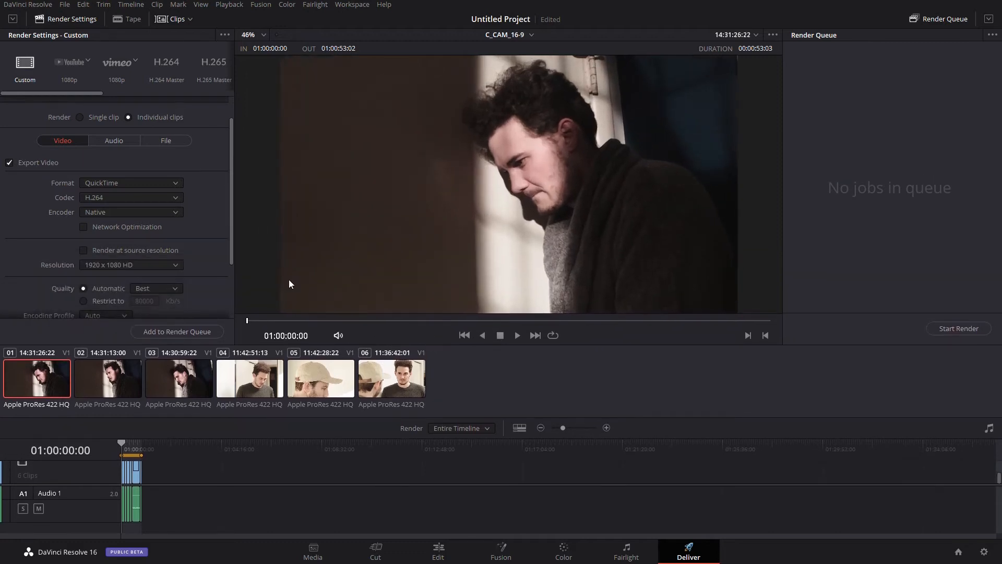
{"action": "left_click", "coordinate": [99, 197]}
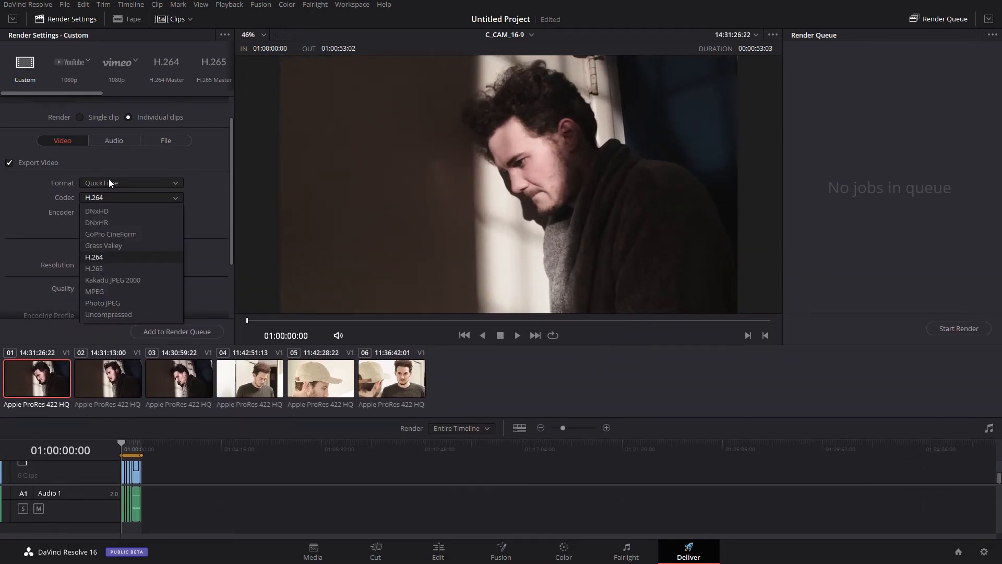
{"action": "left_click", "coordinate": [118, 224]}
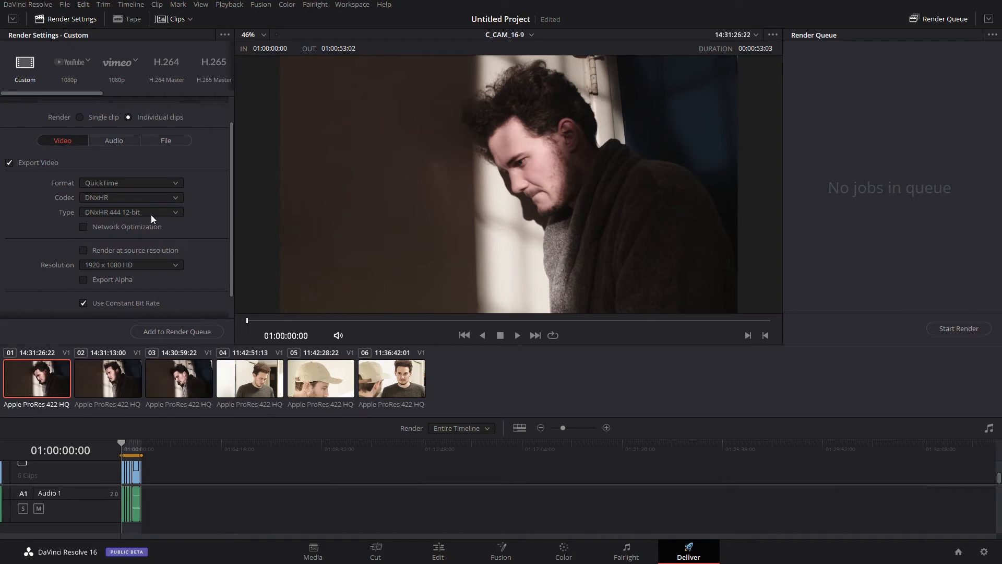
Try the DNxHD codec, examine its 720p, 1080i and 1080p type options, and switch the codec back to DNxHR
{"action": "left_click", "coordinate": [127, 196]}
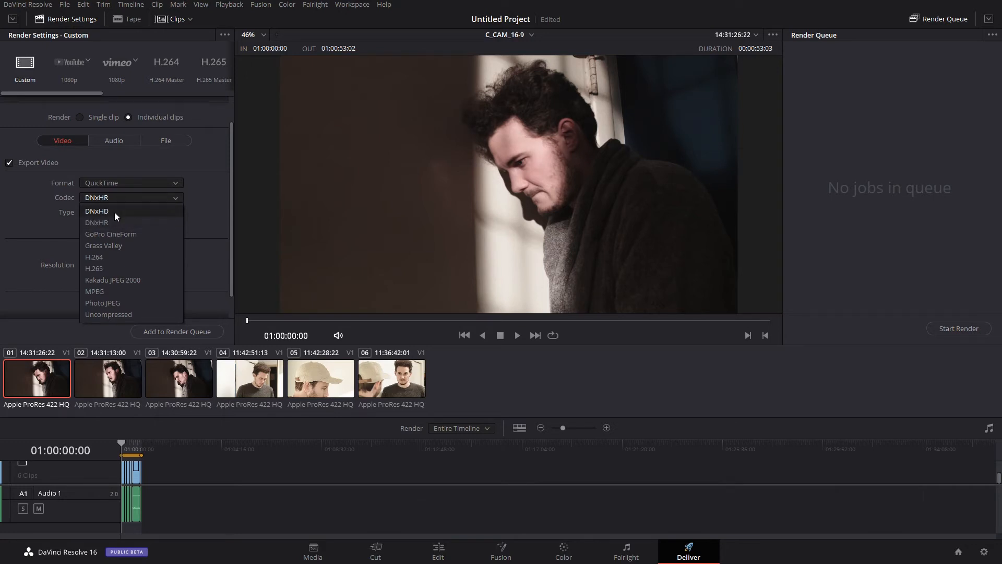
{"action": "left_click", "coordinate": [114, 212]}
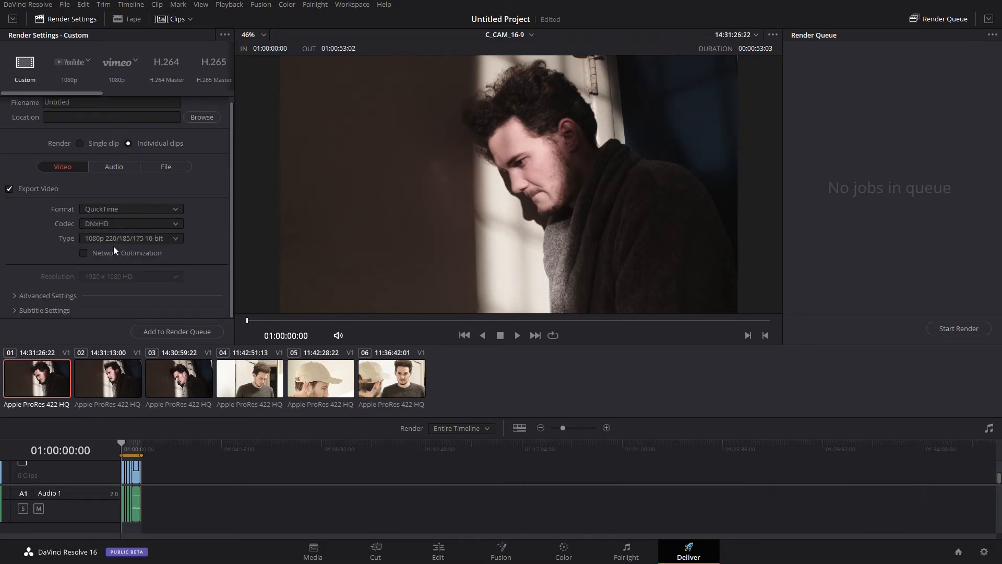
{"action": "left_click", "coordinate": [110, 238]}
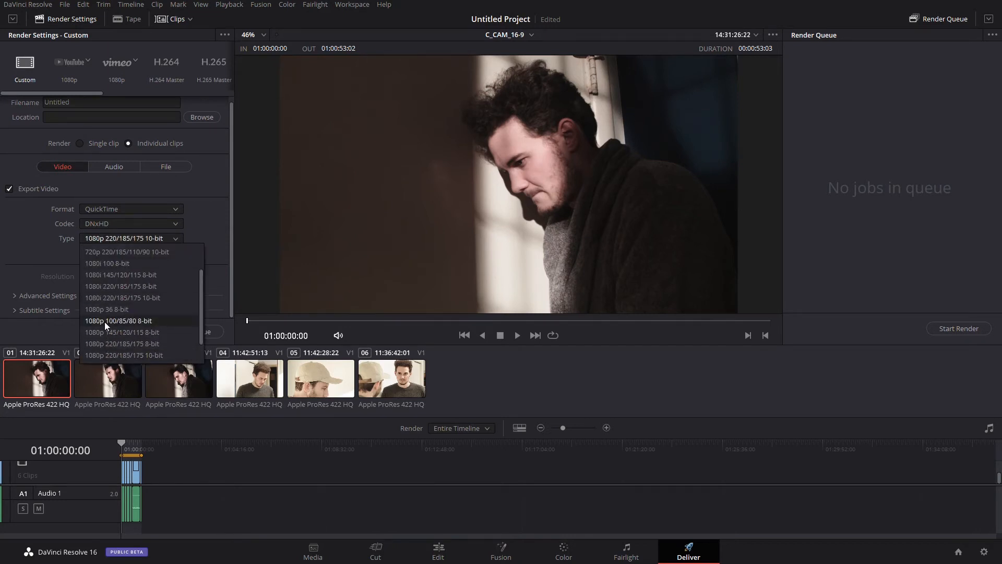
{"action": "left_click", "coordinate": [79, 264]}
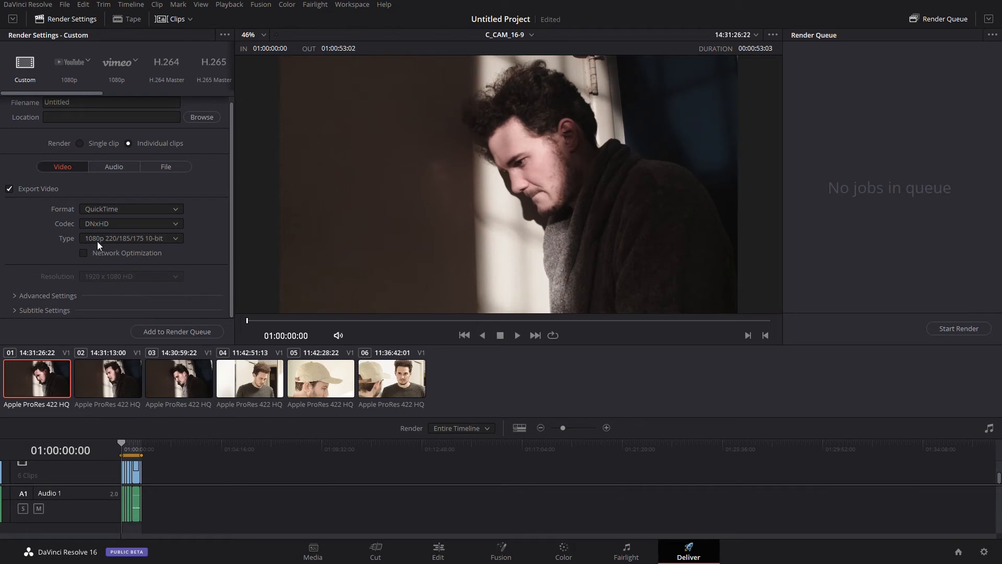
{"action": "left_click", "coordinate": [140, 239]}
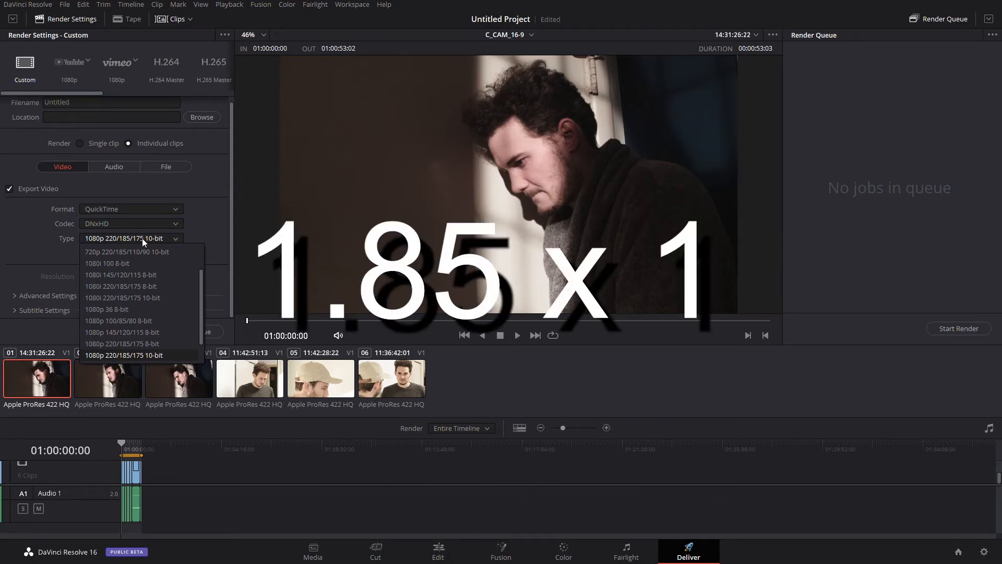
{"action": "scroll", "coordinate": [126, 350], "scroll_direction": "down", "scroll_amount": 1}
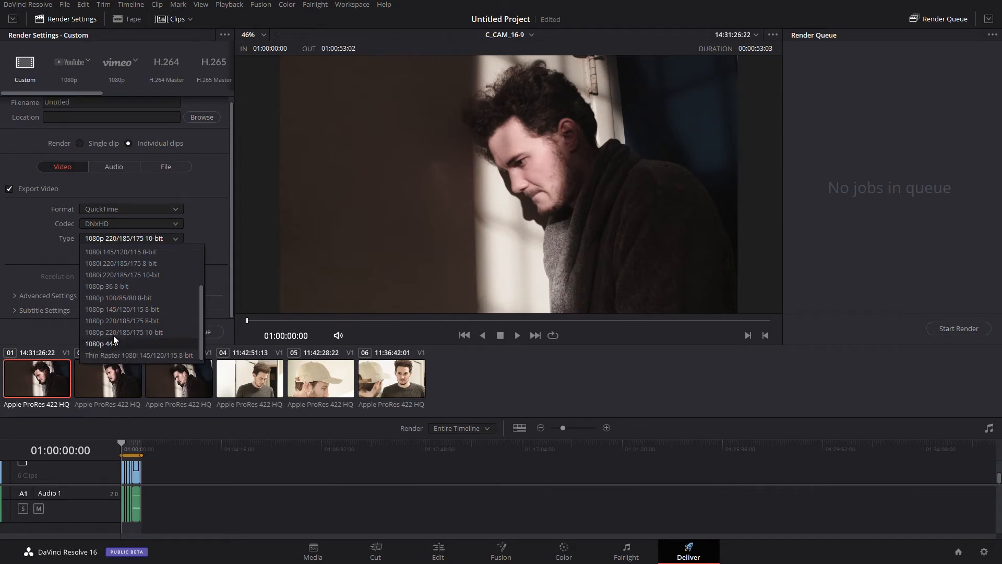
{"action": "scroll", "coordinate": [111, 323], "scroll_direction": "up", "scroll_amount": 2}
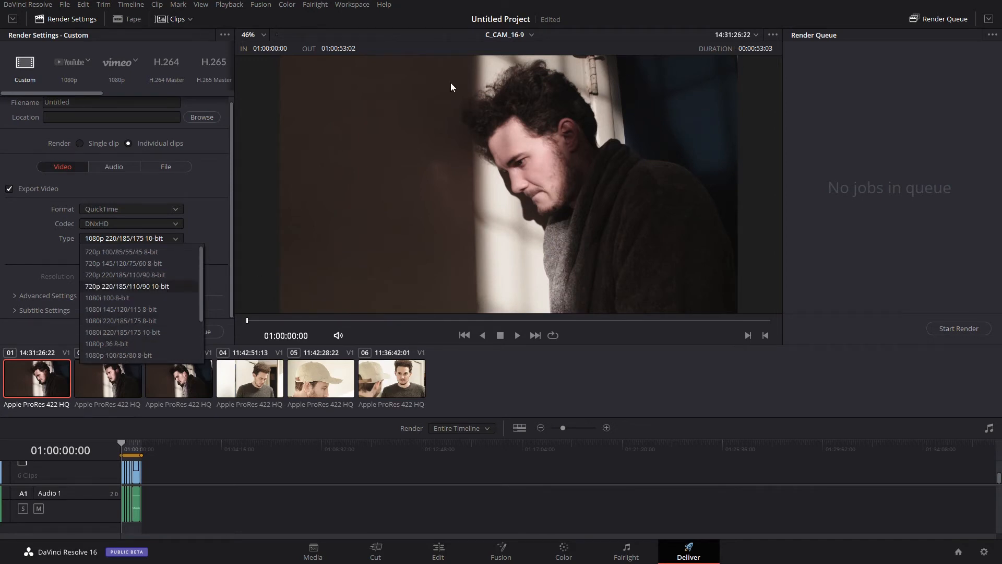
{"action": "left_click", "coordinate": [46, 249]}
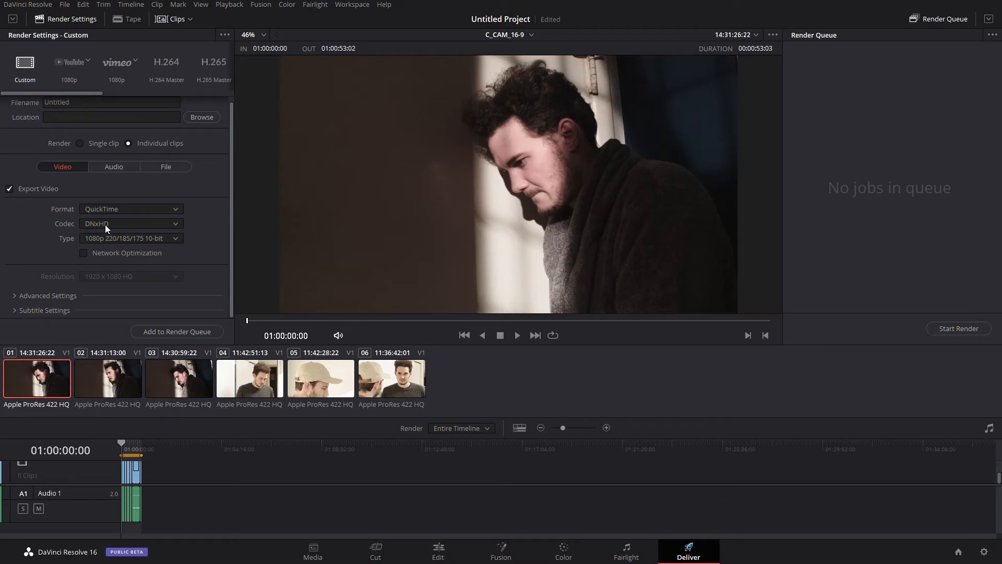
{"action": "left_click", "coordinate": [105, 224]}
{"action": "left_click", "coordinate": [121, 246]}
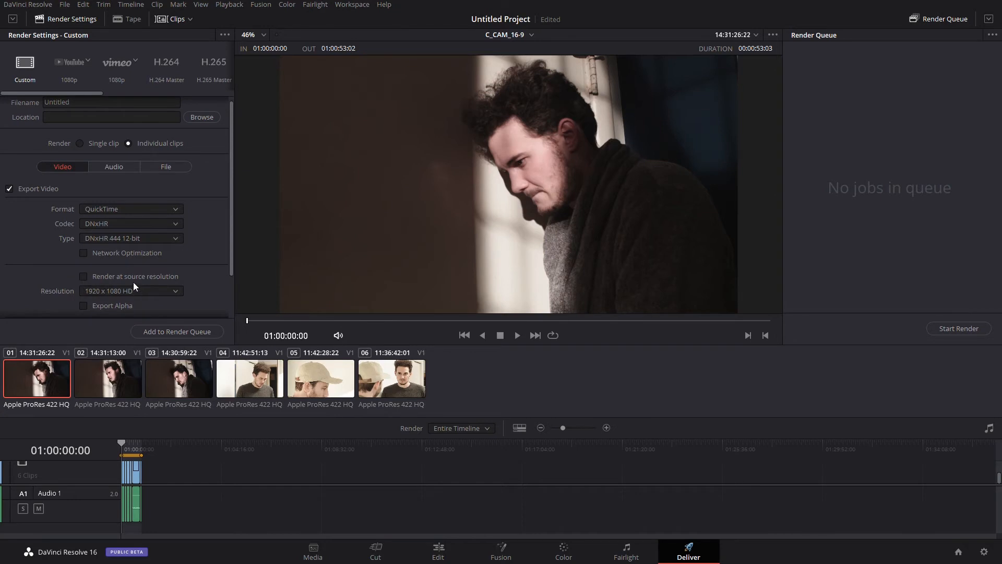
Set the DNxHR codec's type to DNxHR SQ
{"action": "left_click", "coordinate": [120, 239]}
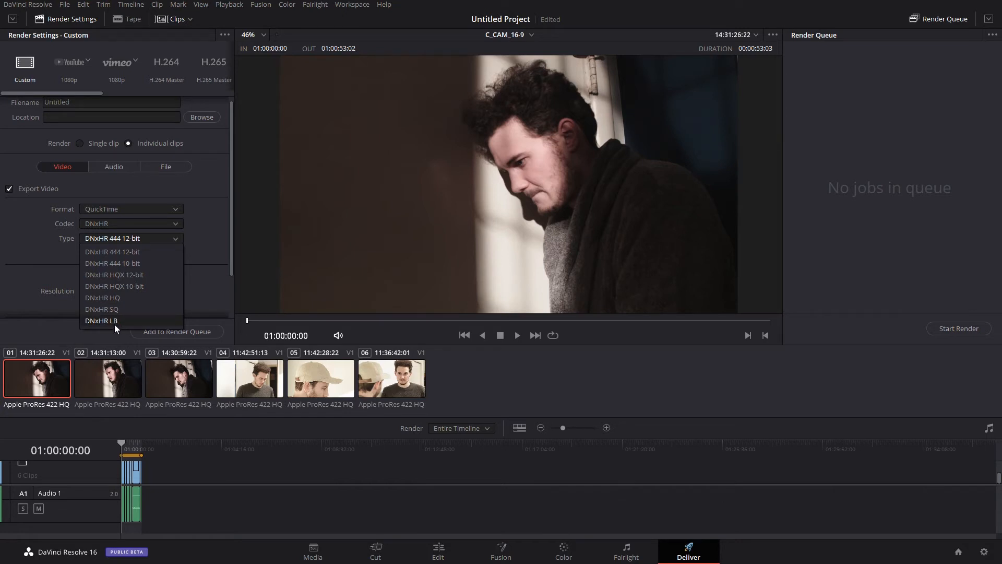
{"action": "left_click", "coordinate": [146, 309]}
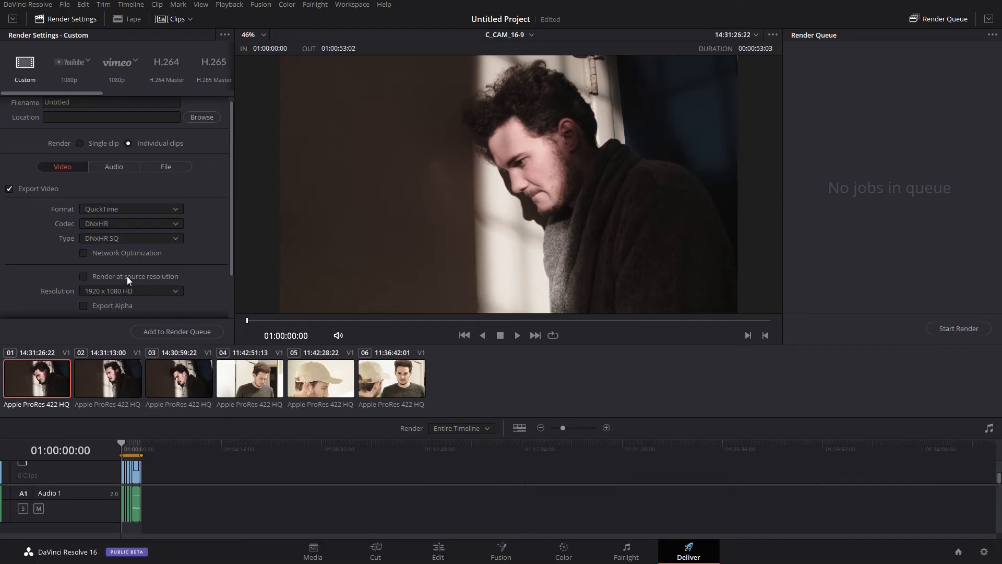
{"action": "left_click", "coordinate": [102, 238]}
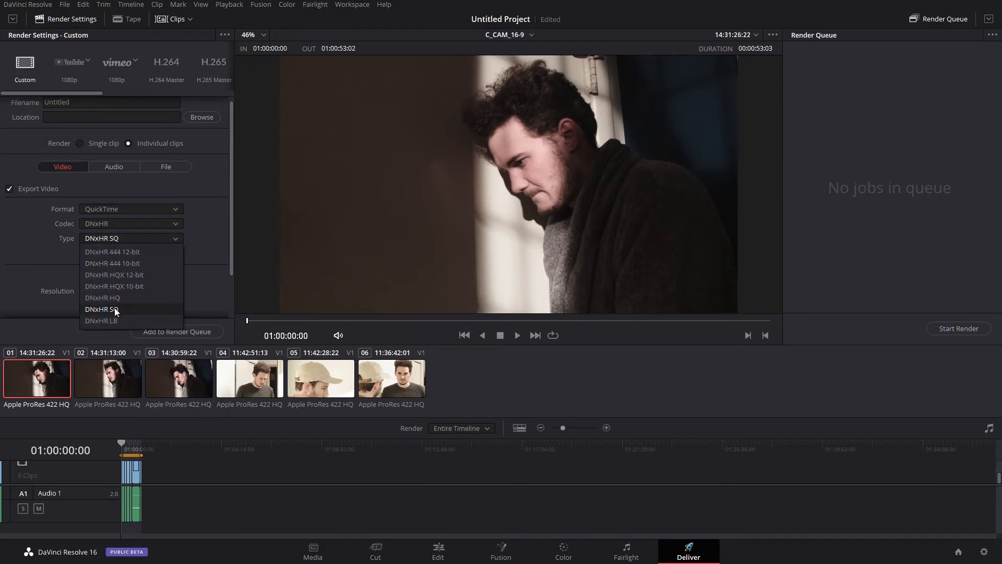
{"action": "left_click", "coordinate": [125, 309]}
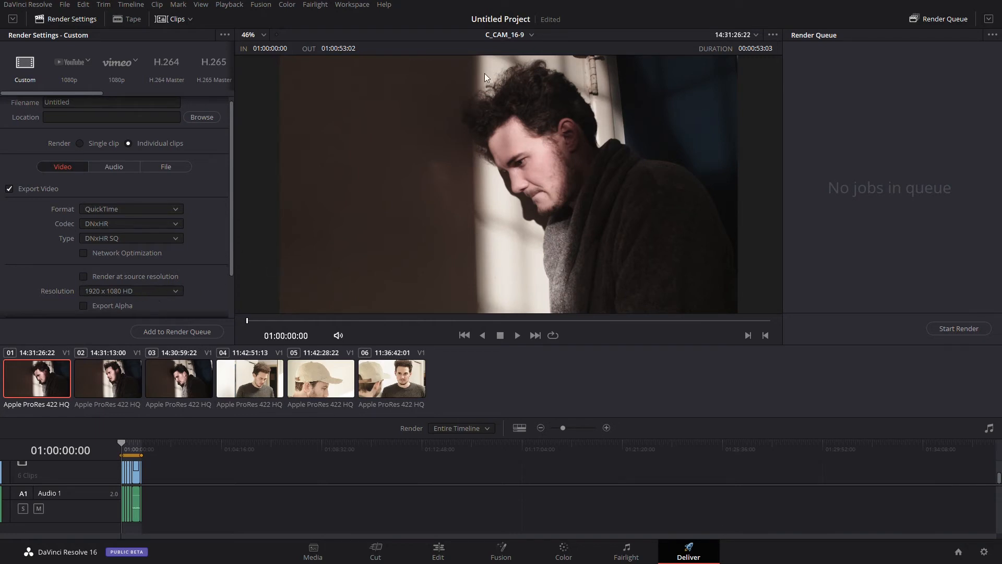
Set the render resolution to 1920 x 1080 HD and look over the advanced video settings
{"action": "left_click", "coordinate": [525, 34]}
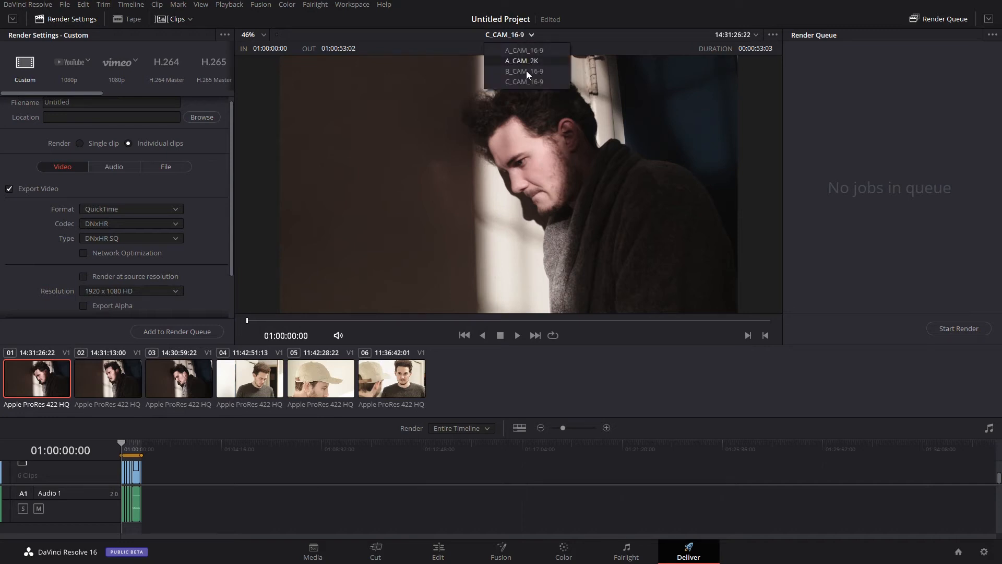
{"action": "left_click", "coordinate": [556, 30]}
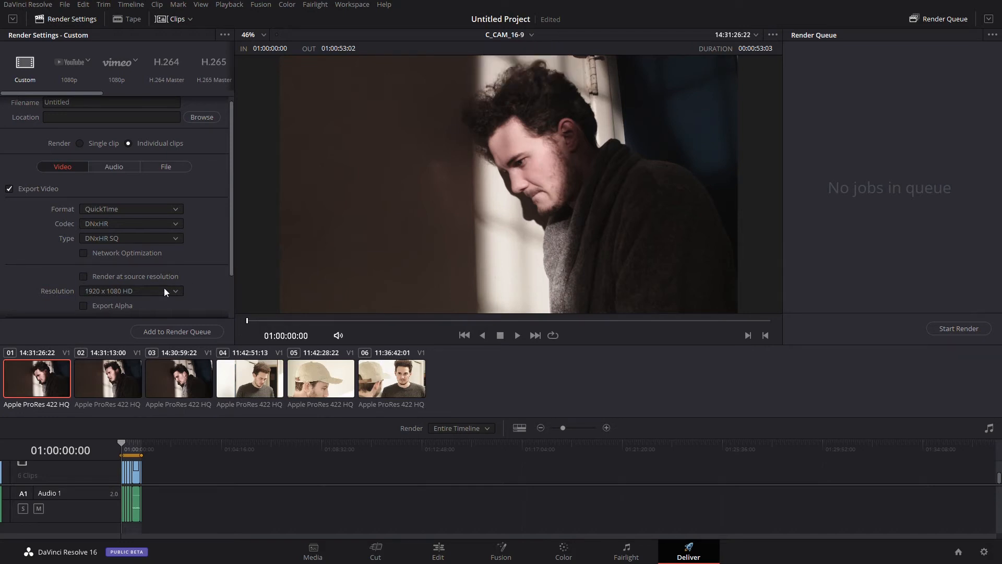
{"action": "scroll", "coordinate": [192, 276], "scroll_direction": "down", "scroll_amount": 1}
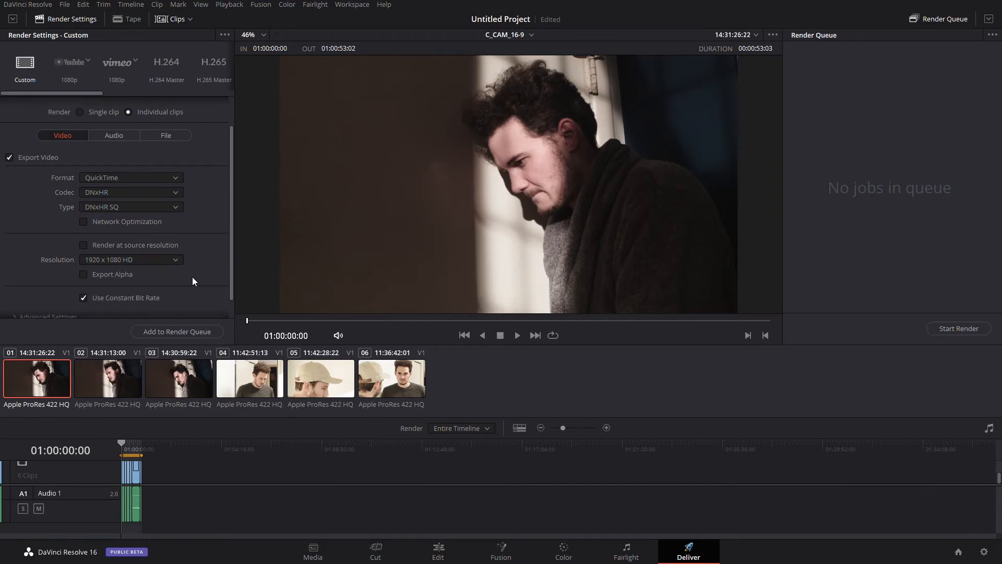
{"action": "left_click", "coordinate": [150, 260]}
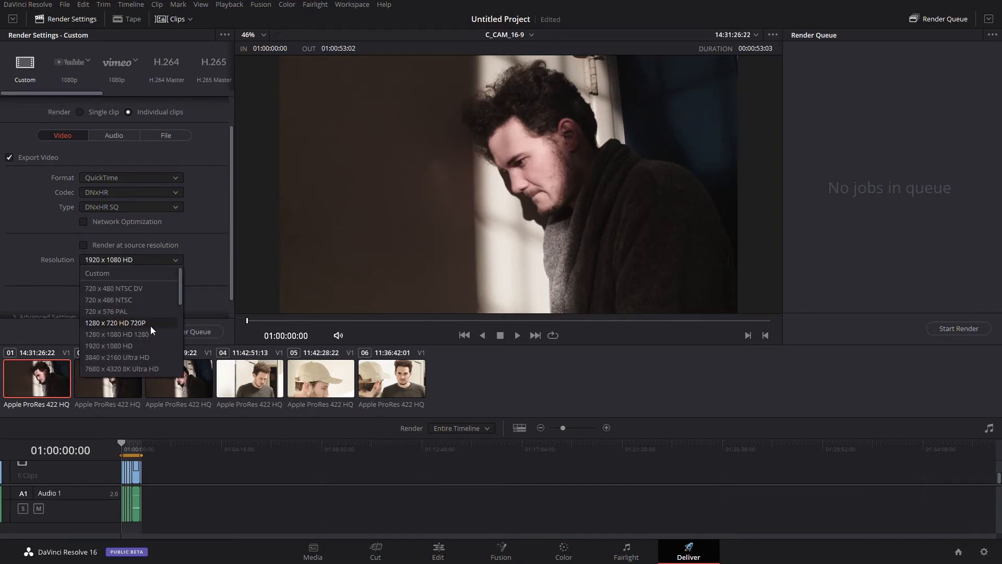
{"action": "left_click", "coordinate": [149, 345]}
{"action": "scroll", "coordinate": [204, 284], "scroll_direction": "down", "scroll_amount": 2}
{"action": "left_click", "coordinate": [48, 295]}
{"action": "scroll", "coordinate": [58, 294], "scroll_direction": "down", "scroll_amount": 4}
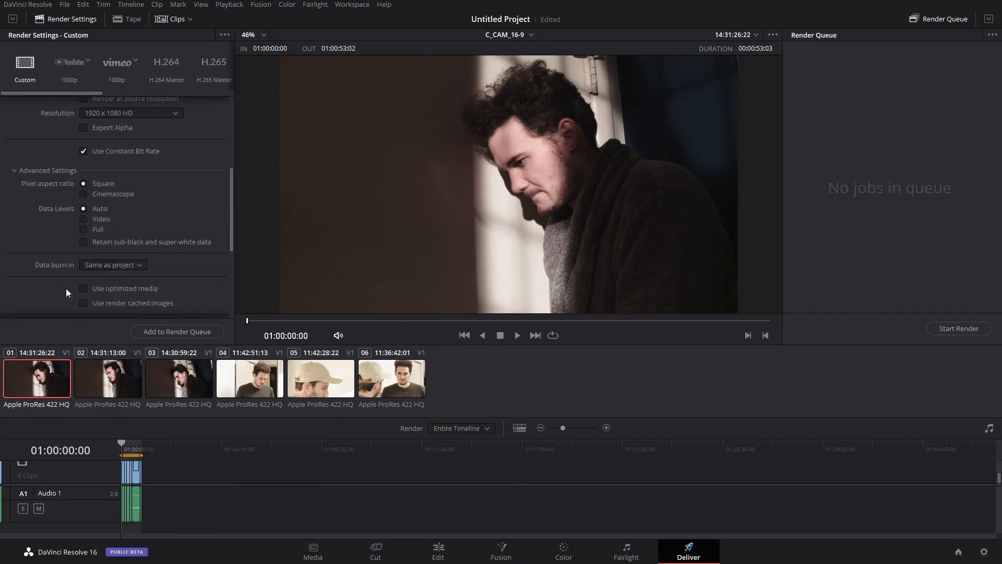
{"action": "left_click", "coordinate": [40, 168]}
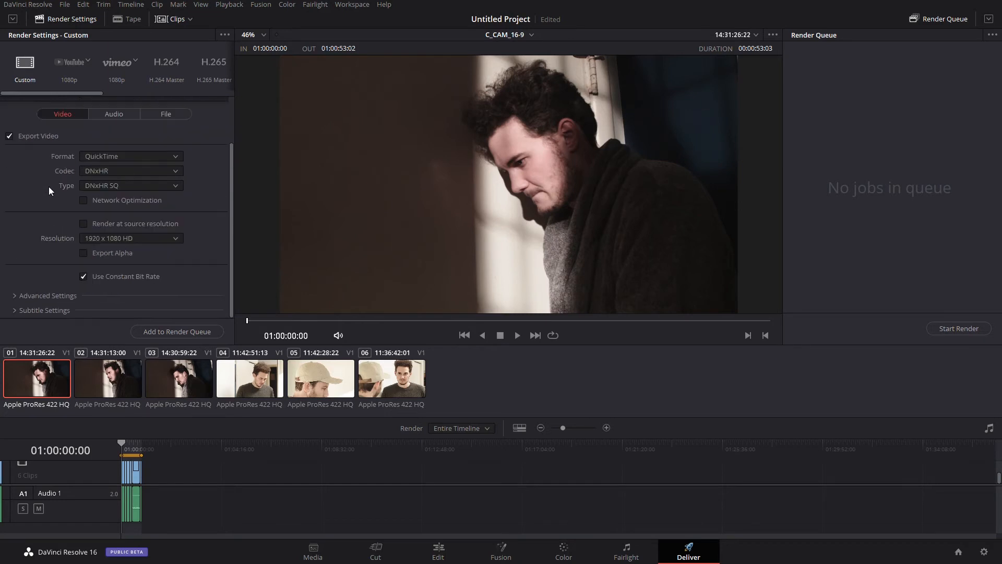
Set the exported audio's channels to Same as source, using the Linear PCM codec
{"action": "scroll", "coordinate": [57, 236], "scroll_direction": "up", "scroll_amount": 2}
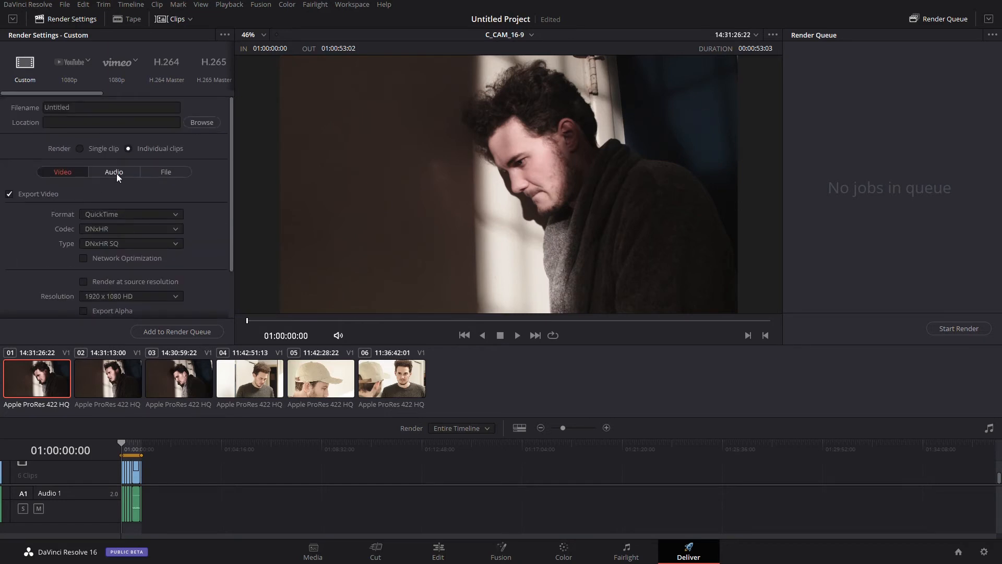
{"action": "left_click", "coordinate": [115, 172]}
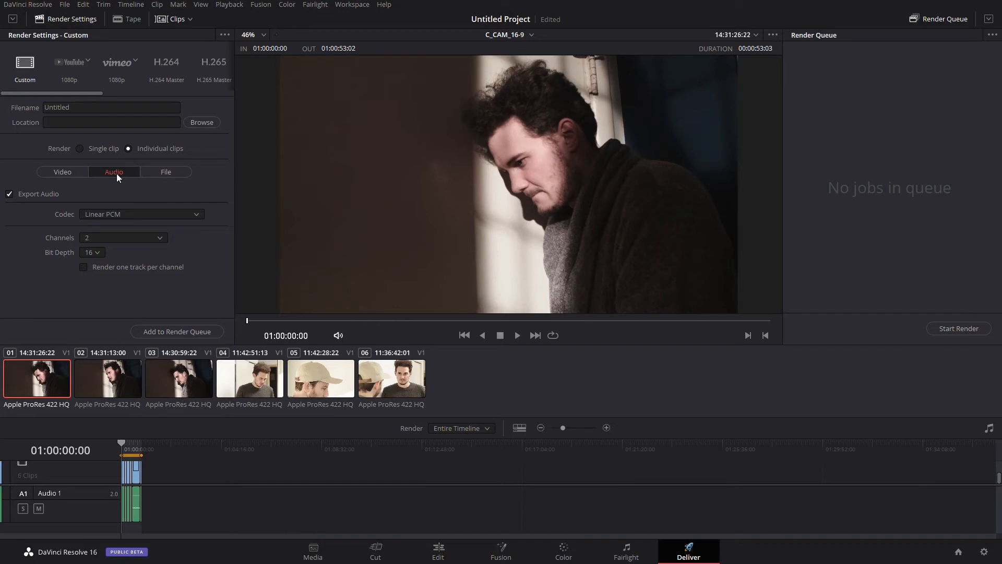
{"action": "left_click", "coordinate": [95, 239]}
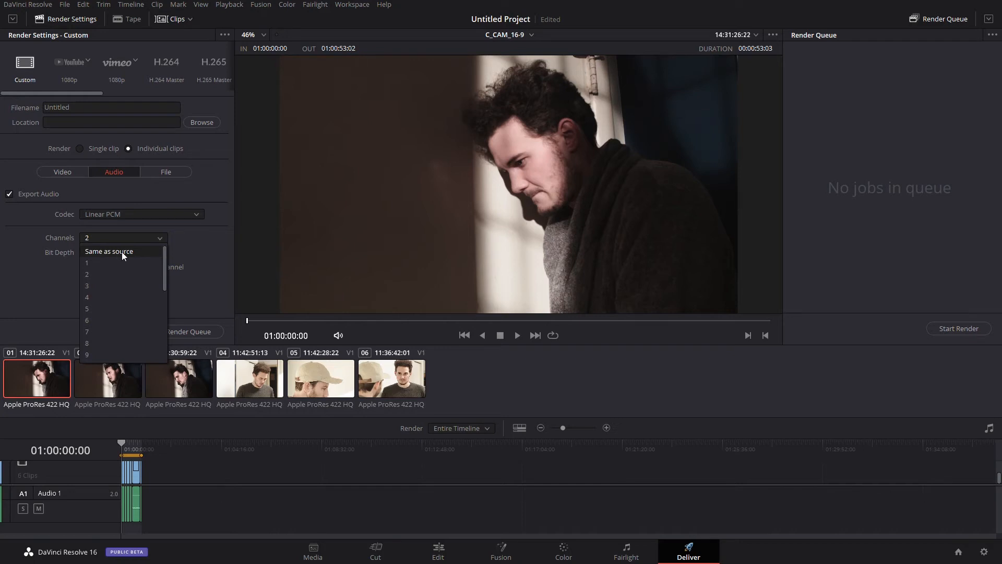
{"action": "left_click", "coordinate": [111, 251]}
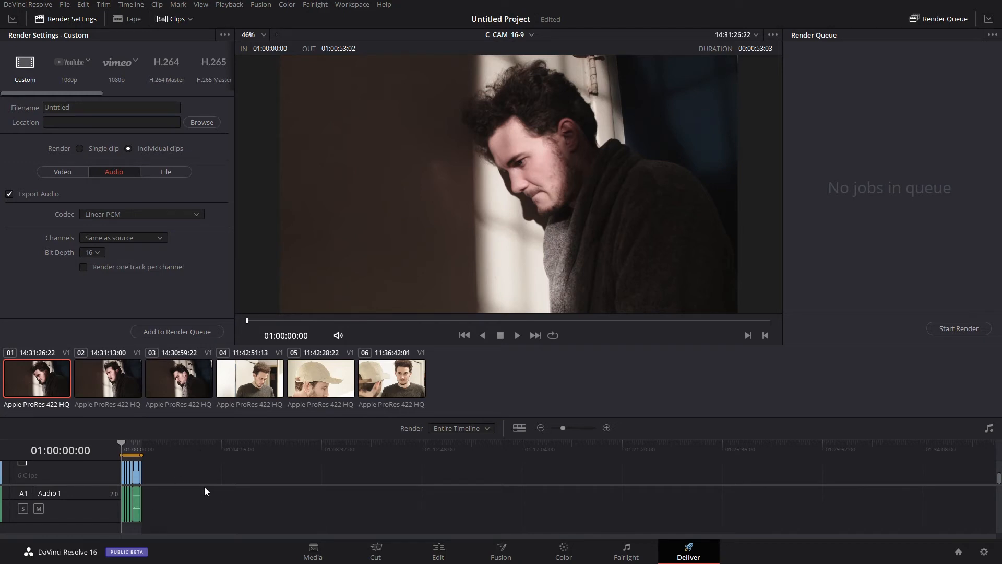
{"action": "left_click", "coordinate": [93, 251]}
{"action": "left_click", "coordinate": [110, 214]}
{"action": "left_click", "coordinate": [100, 227]}
Make the rendered filenames use the source name and review the remaining file options
{"action": "left_click", "coordinate": [163, 174]}
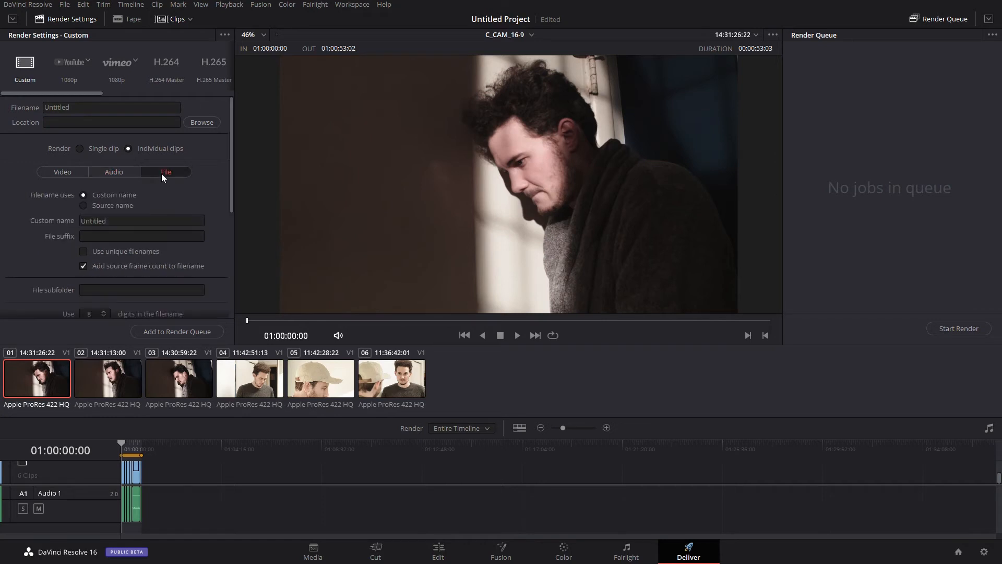
{"action": "left_click", "coordinate": [120, 204]}
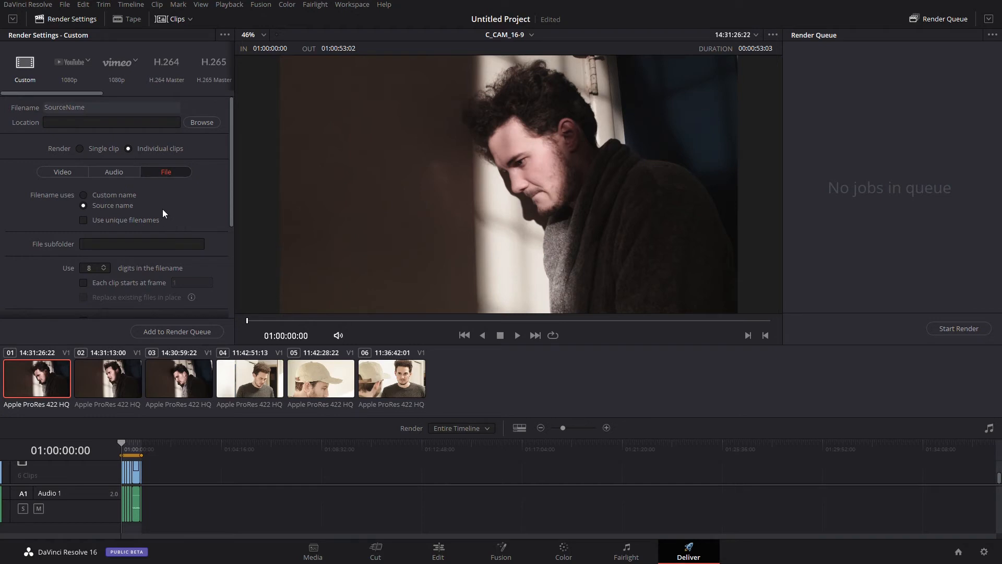
{"action": "scroll", "coordinate": [196, 221], "scroll_direction": "down", "scroll_amount": 1}
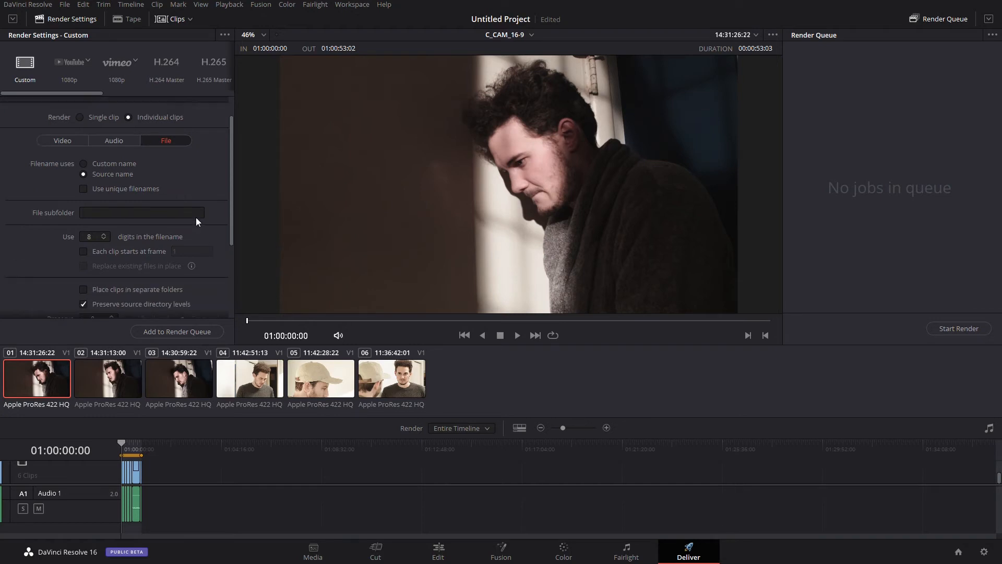
{"action": "scroll", "coordinate": [215, 204], "scroll_direction": "up", "scroll_amount": 1}
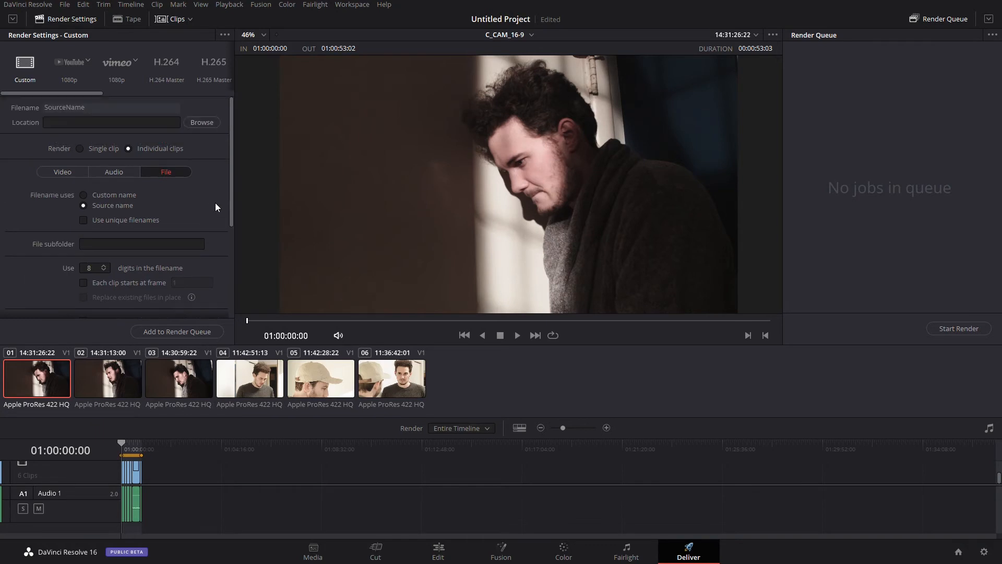
{"action": "scroll", "coordinate": [216, 219], "scroll_direction": "down", "scroll_amount": 4}
{"action": "scroll", "coordinate": [207, 230], "scroll_direction": "up", "scroll_amount": 4}
Browse for the render location in TUTORIALS\TRANSCODING_01 on WINDOWS_STORAGE (G:), and create and open a folder named PROXIES-LESSON 2
{"action": "left_click", "coordinate": [202, 124]}
{"action": "left_click_drag", "start_coordinate": [224, 9], "coordinate": [357, 66]}
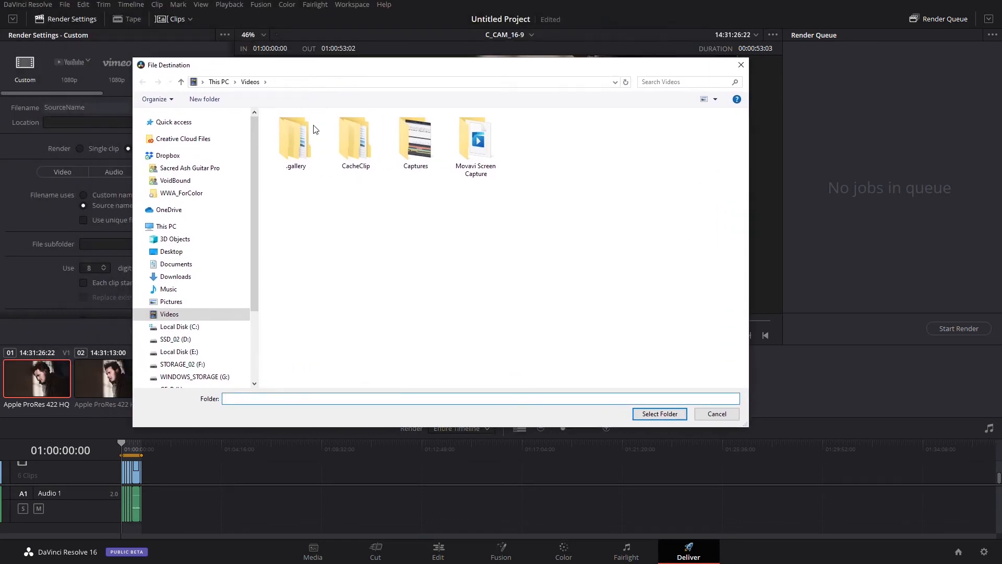
{"action": "left_click", "coordinate": [183, 265]}
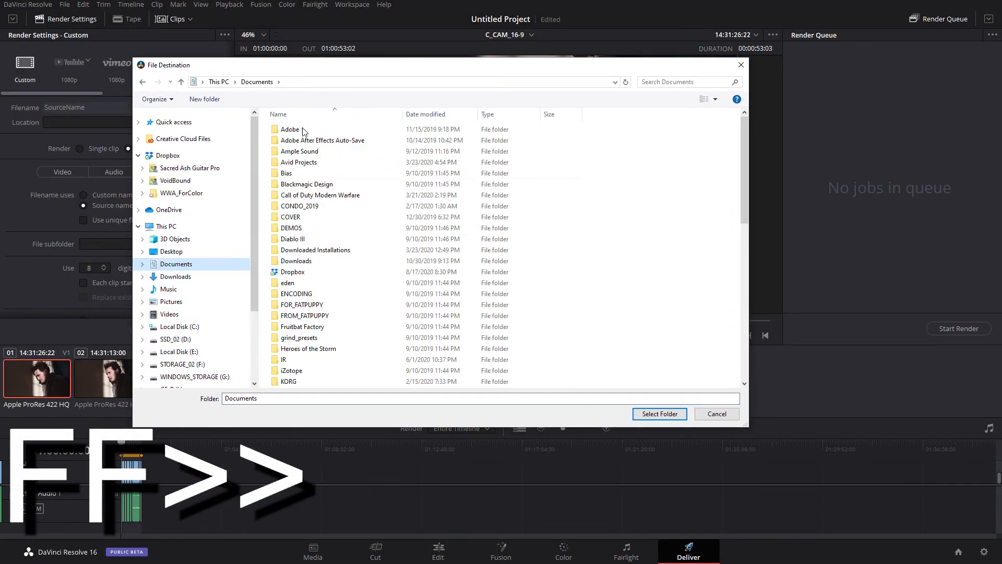
{"action": "scroll", "coordinate": [206, 365], "scroll_direction": "down", "scroll_amount": 1}
{"action": "left_click", "coordinate": [203, 339]}
{"action": "double_click", "coordinate": [314, 218]}
{"action": "double_click", "coordinate": [313, 183]}
{"action": "left_click", "coordinate": [205, 98]}
{"action": "type", "text": "PROXIES-LESSON 2"}
{"action": "key", "text": "Return"}
{"action": "double_click", "coordinate": [313, 206]}
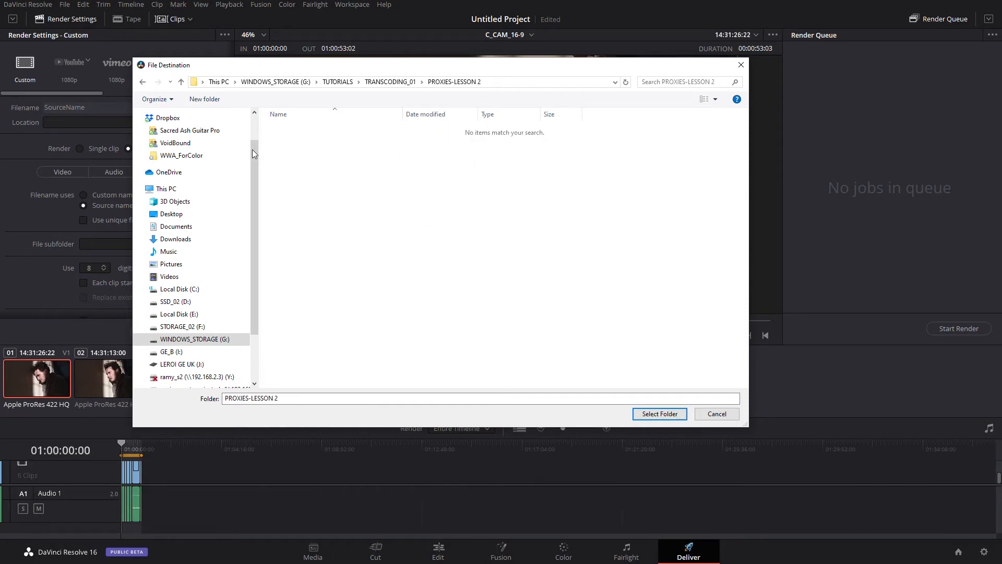
Create a C_CAM folder as the render destination and add C_CAM_16-9 to the render queue
{"action": "left_click", "coordinate": [209, 102]}
{"action": "type", "text": "C_CAM"}
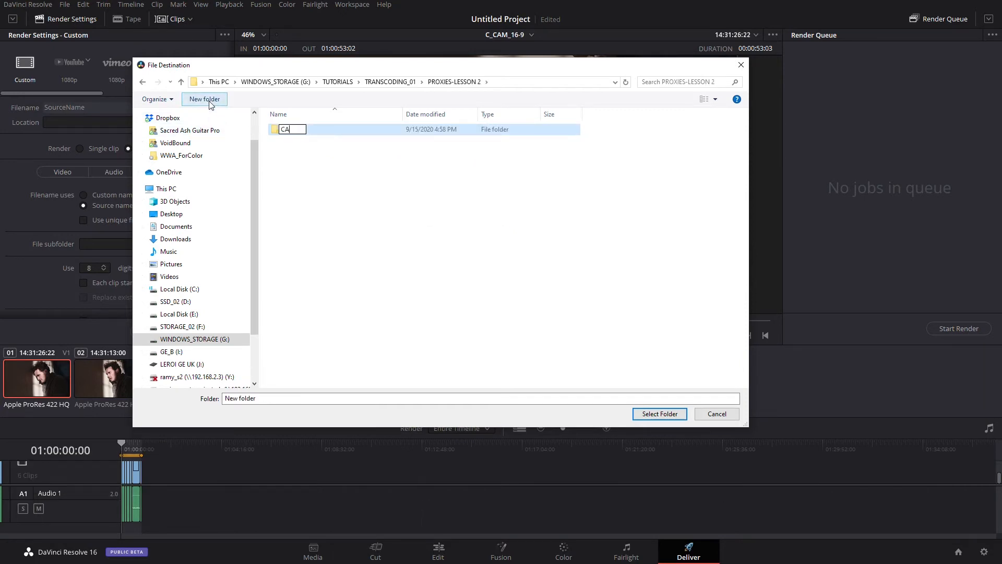
{"action": "key", "text": "Return"}
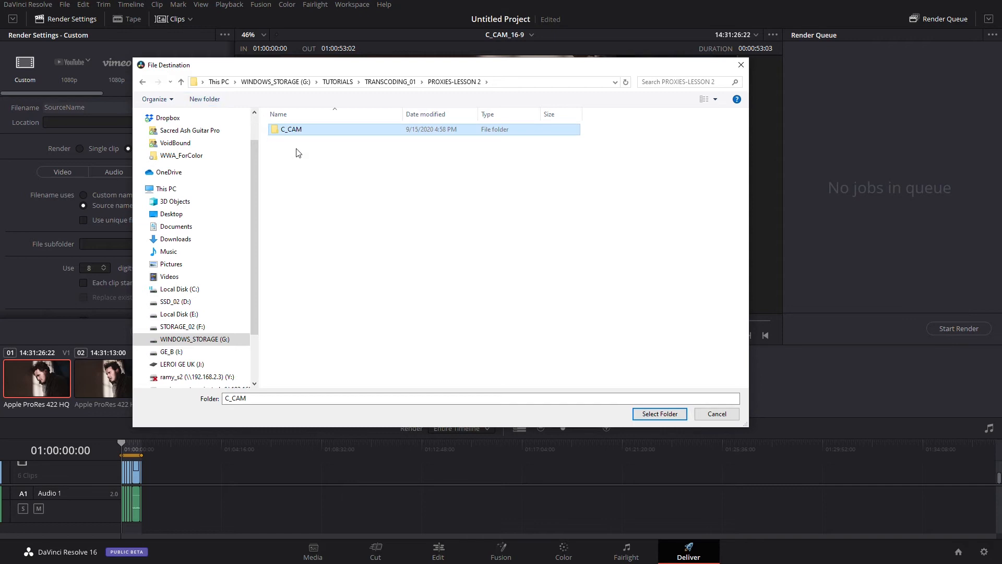
{"action": "left_click", "coordinate": [660, 413]}
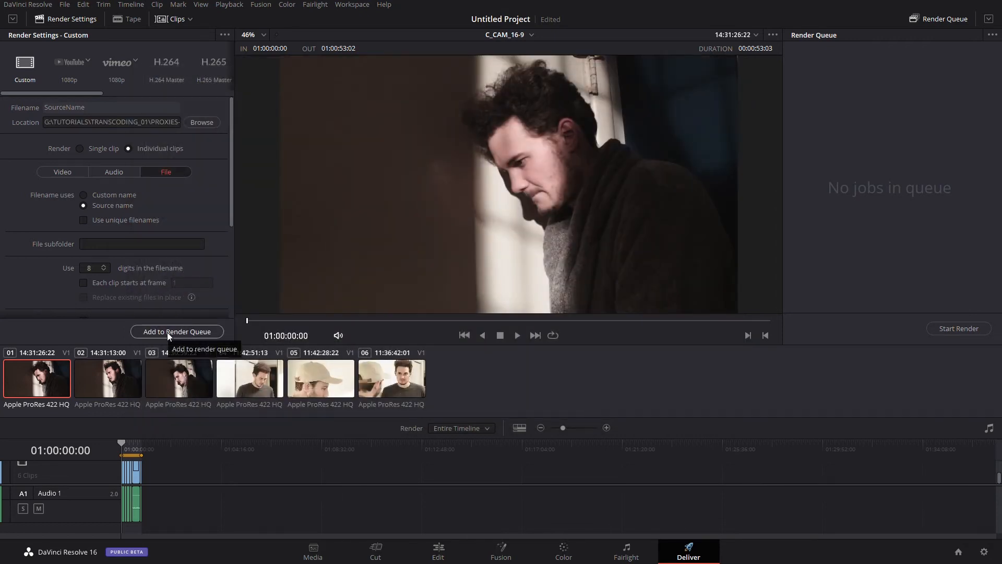
{"action": "left_click", "coordinate": [167, 332]}
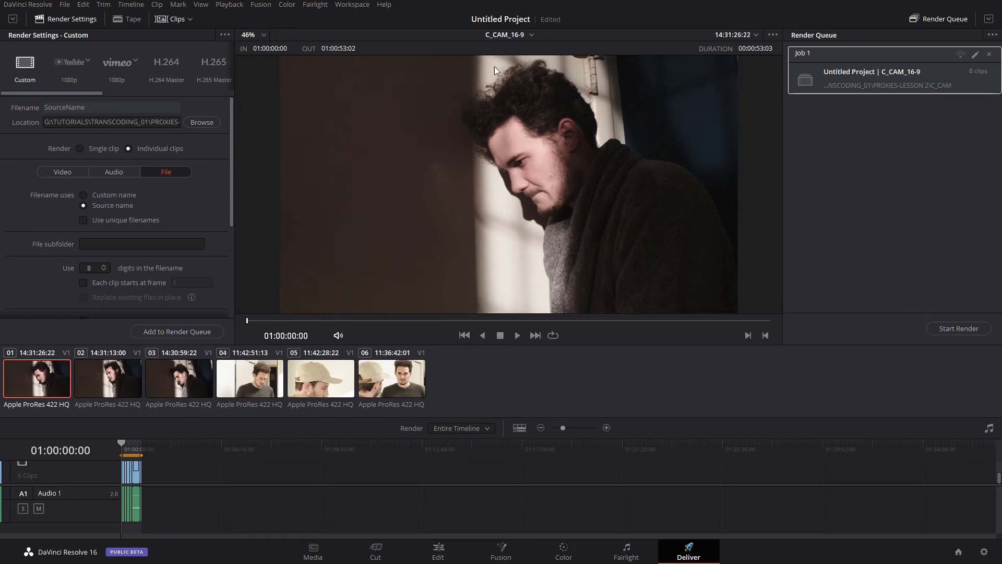
Add the B_CAM_16-9 timeline to the render queue with PROXIES-LESSON 2\B_CAM as its destination
{"action": "left_click", "coordinate": [521, 35]}
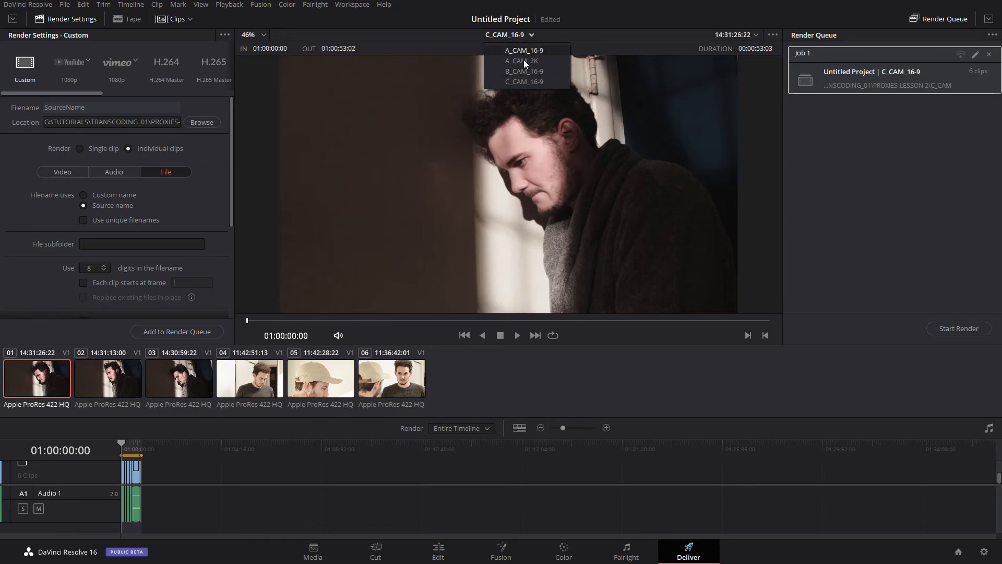
{"action": "left_click", "coordinate": [530, 72]}
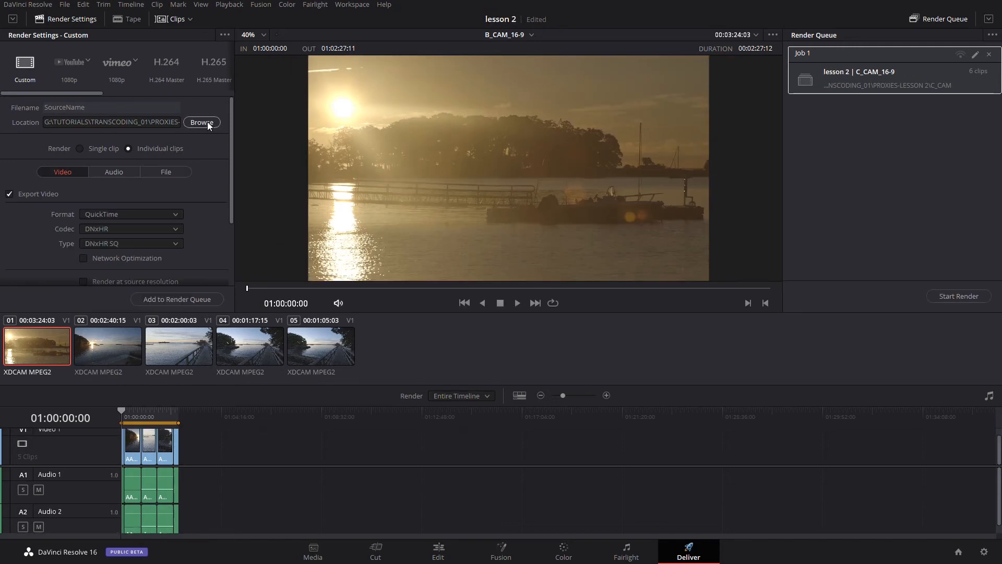
{"action": "left_click", "coordinate": [202, 122]}
{"action": "left_click", "coordinate": [463, 82]}
{"action": "double_click", "coordinate": [334, 131]}
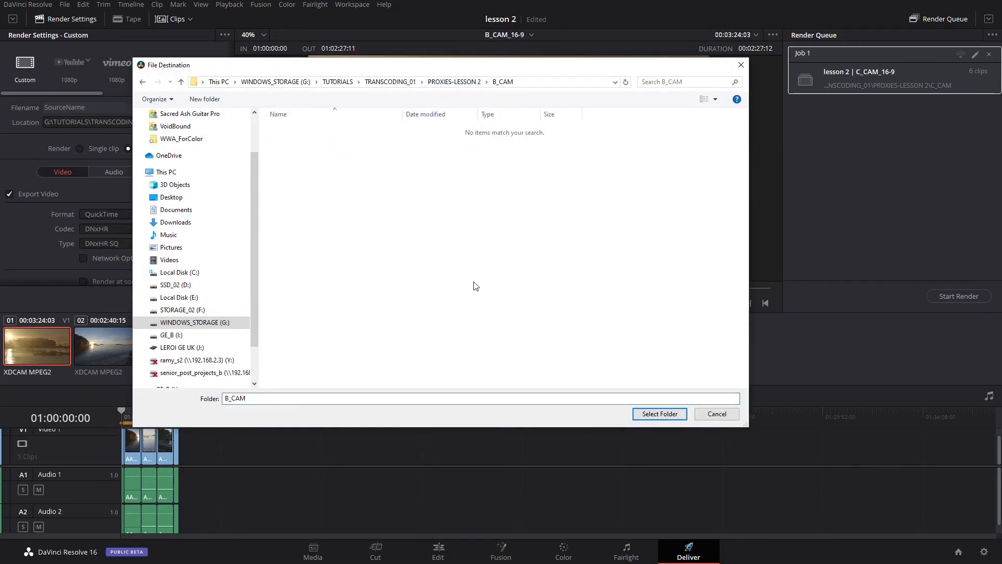
{"action": "left_click", "coordinate": [660, 413]}
{"action": "left_click", "coordinate": [199, 299]}
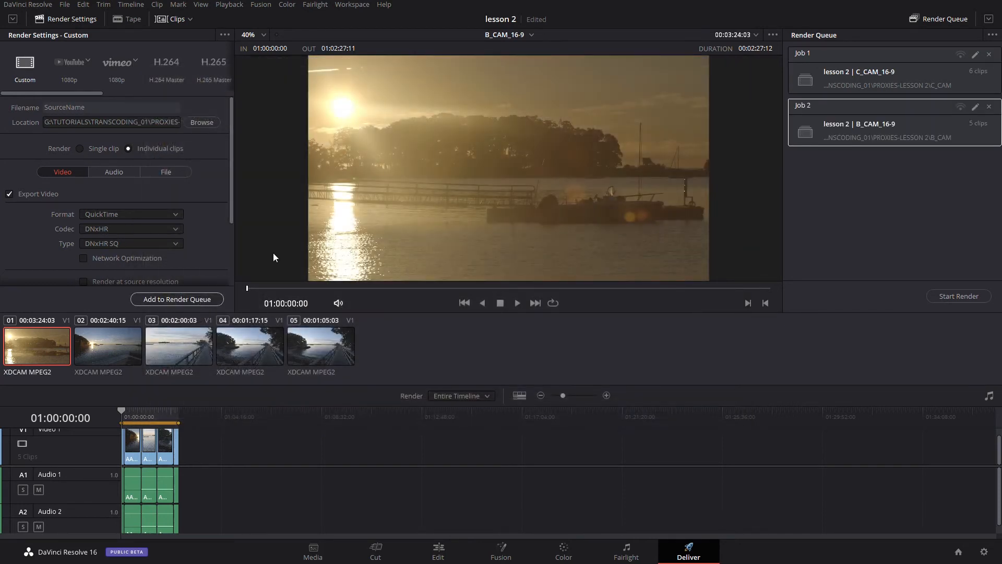
Switch the Deliver page to the A_CAM_16-9 timeline
{"action": "left_click", "coordinate": [498, 35]}
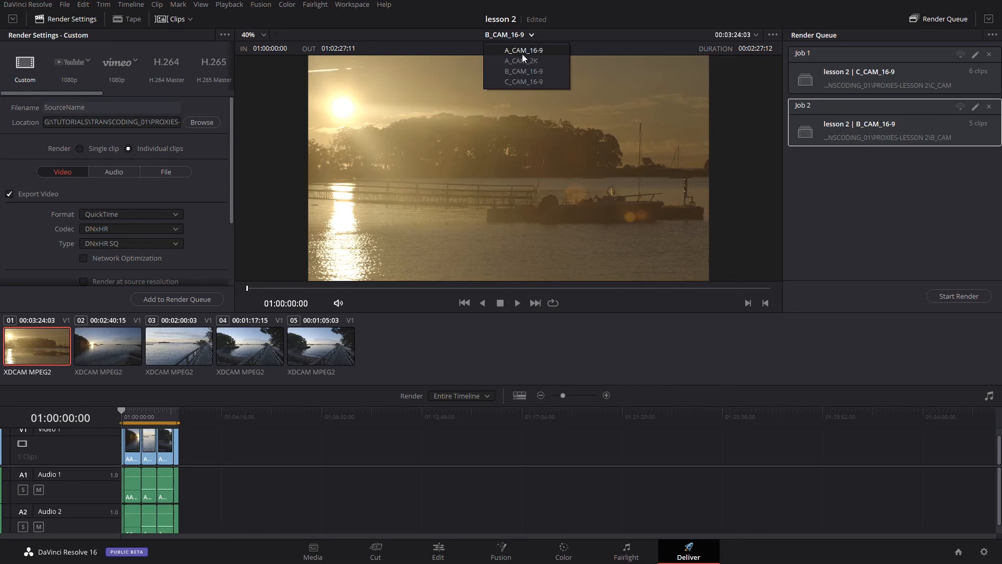
{"action": "left_click", "coordinate": [530, 50]}
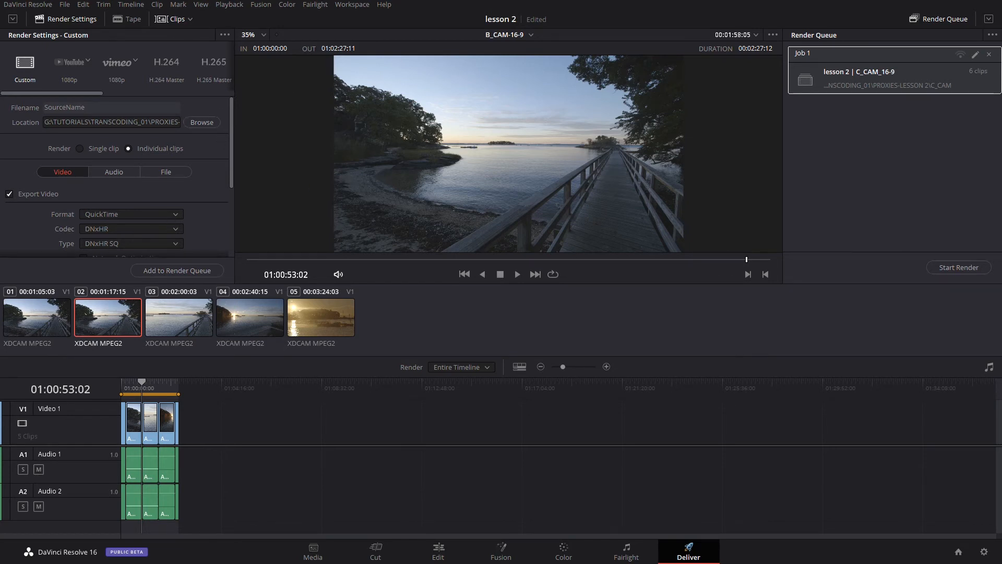
{"action": "key", "text": "alt+Tab"}
{"action": "left_click", "coordinate": [284, 158]}
{"action": "left_click", "coordinate": [500, 35]}
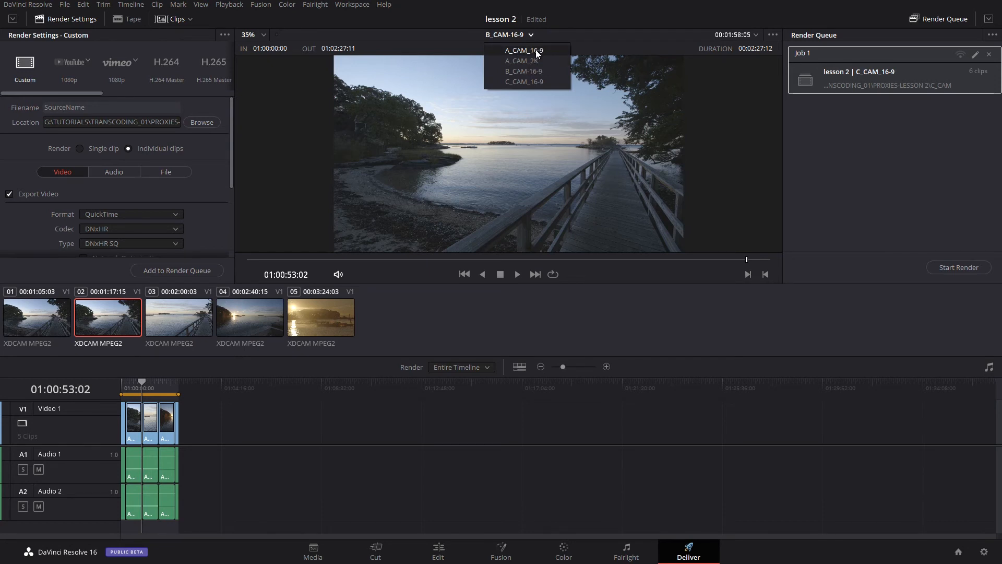
{"action": "left_click", "coordinate": [535, 49]}
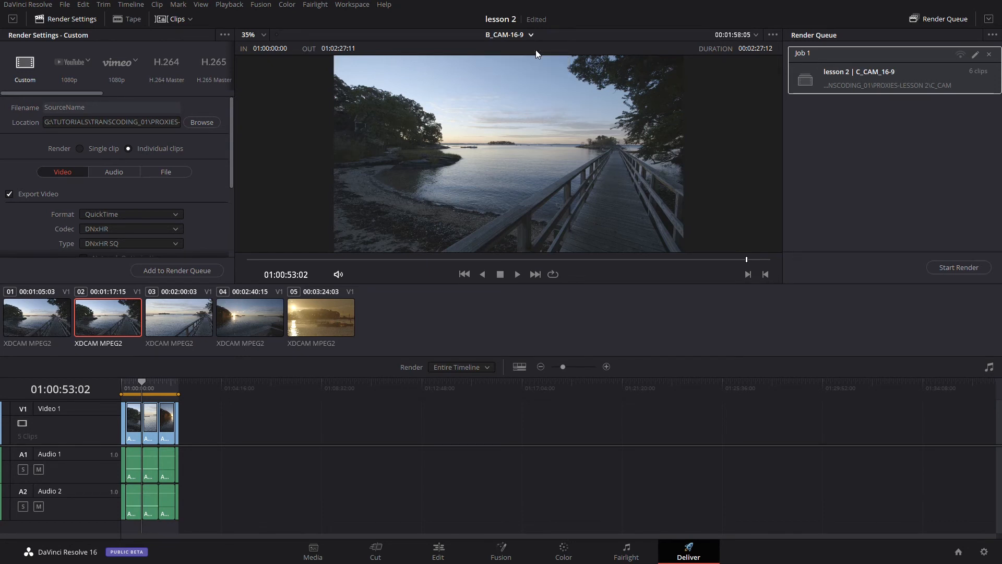
{"action": "left_click_drag", "start_coordinate": [140, 396], "coordinate": [168, 381]}
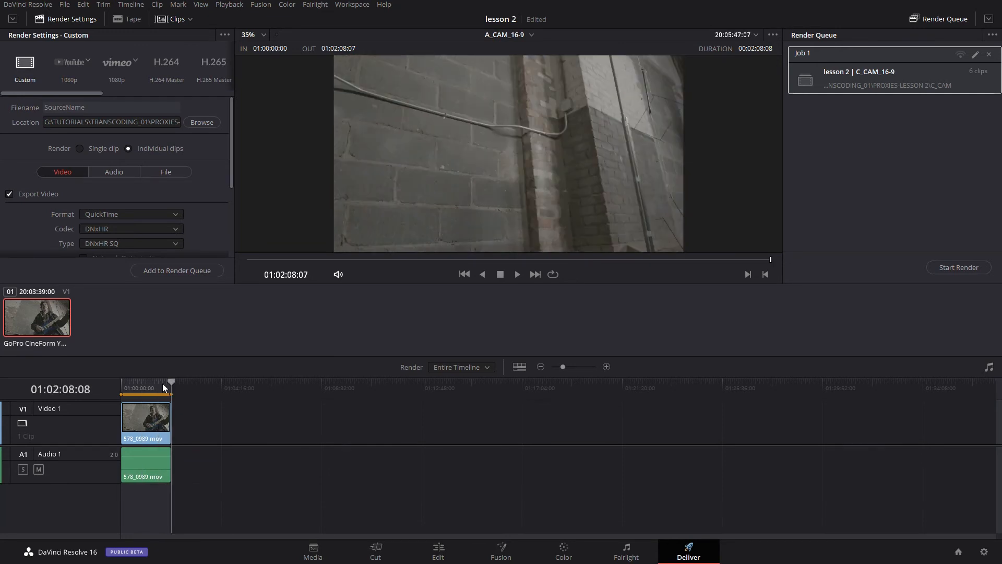
Set the render destination to PROXIES-LESSON 2\A_CAM and add A_CAM_16-9 to the render queue
{"action": "left_click", "coordinate": [202, 122]}
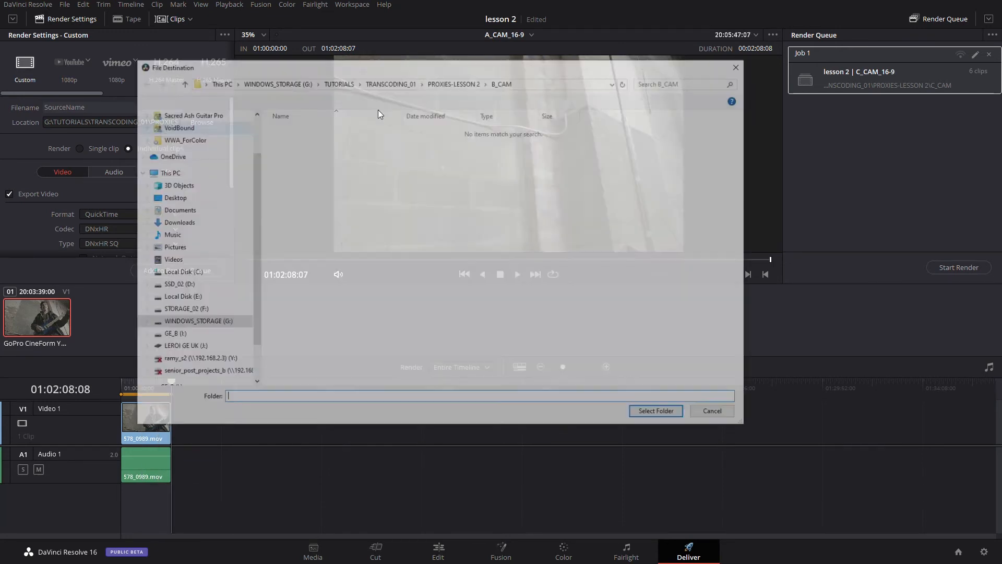
{"action": "left_click", "coordinate": [462, 82]}
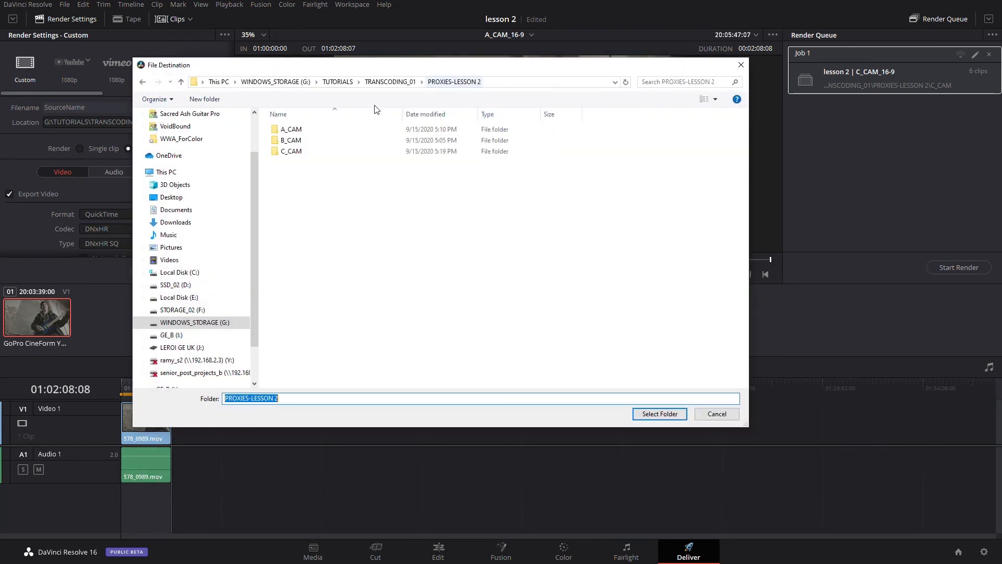
{"action": "double_click", "coordinate": [296, 127]}
{"action": "left_click", "coordinate": [678, 418]}
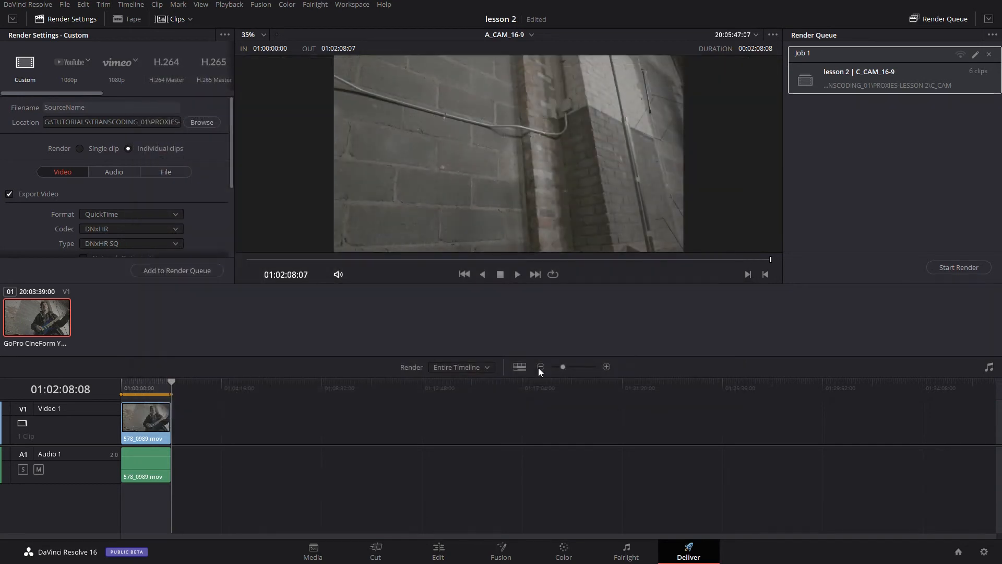
{"action": "left_click", "coordinate": [193, 270]}
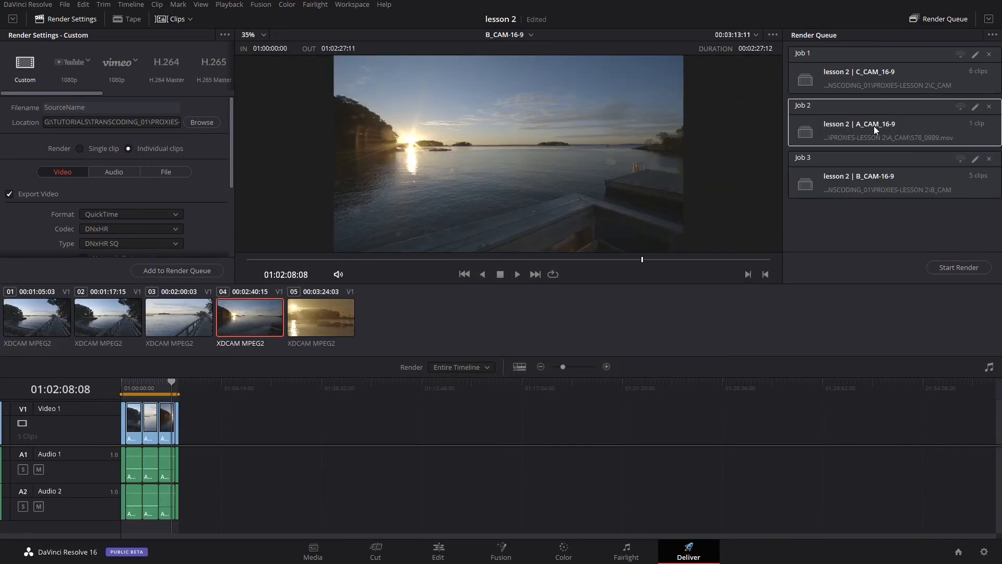
Select the C_CAM_16-9, A_CAM_16-9 and B_CAM-16-9 jobs in the render queue and start rendering them
{"action": "left_click", "coordinate": [883, 68]}
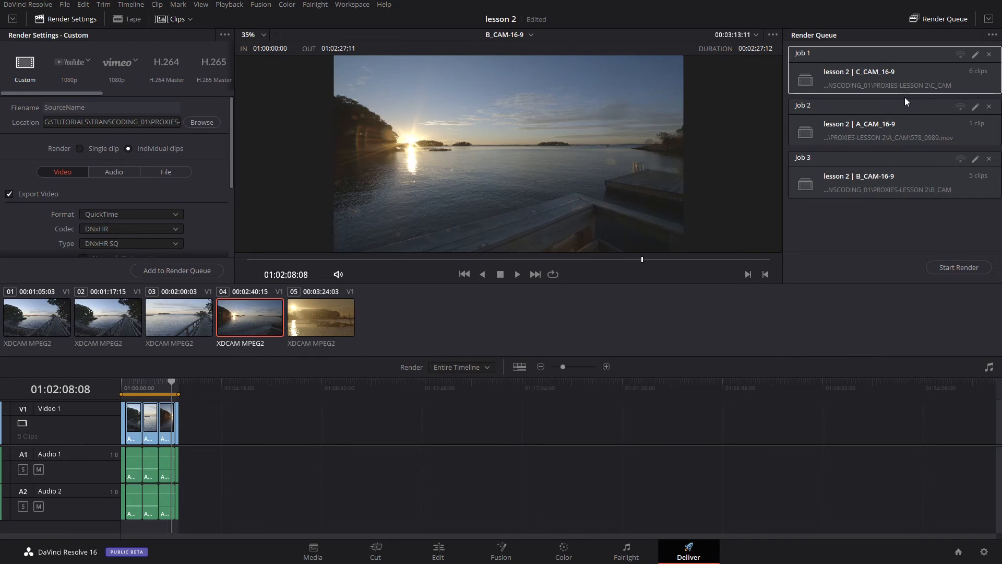
{"action": "left_click", "coordinate": [880, 176], "text": "shift"}
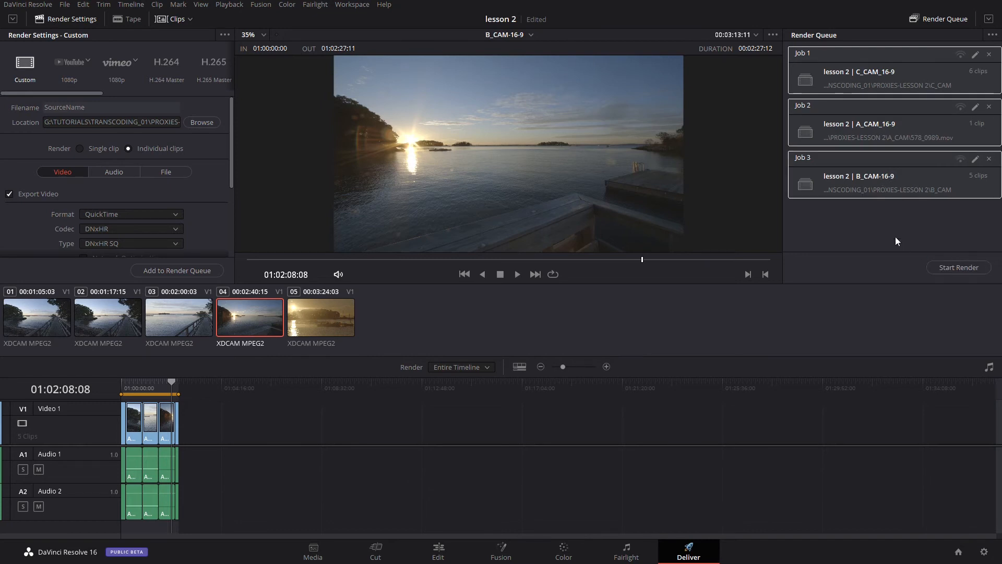
{"action": "left_click", "coordinate": [960, 267]}
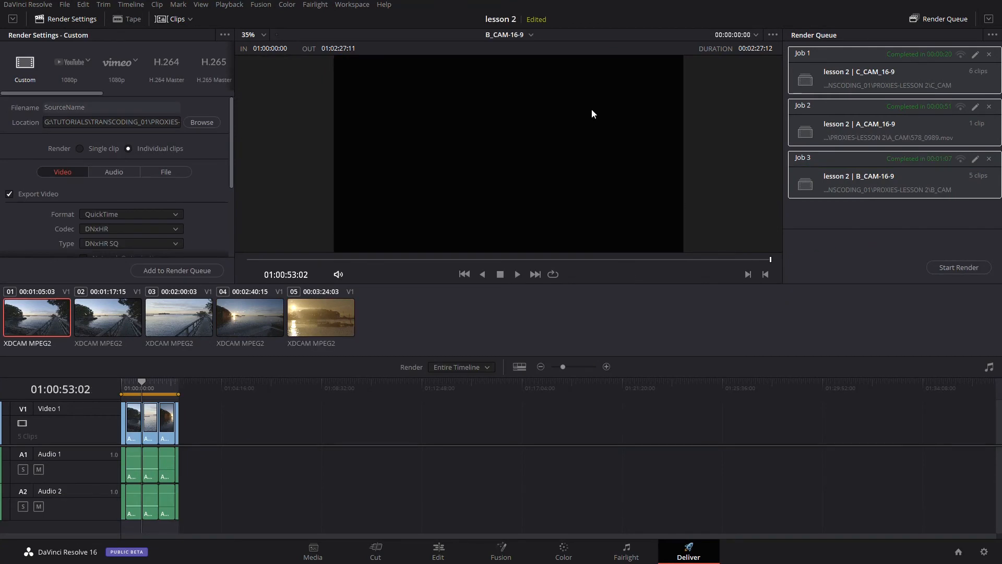
Switch the Deliver page to the A_CAM_2K timeline and scrub through its footage to the end
{"action": "left_click", "coordinate": [510, 35]}
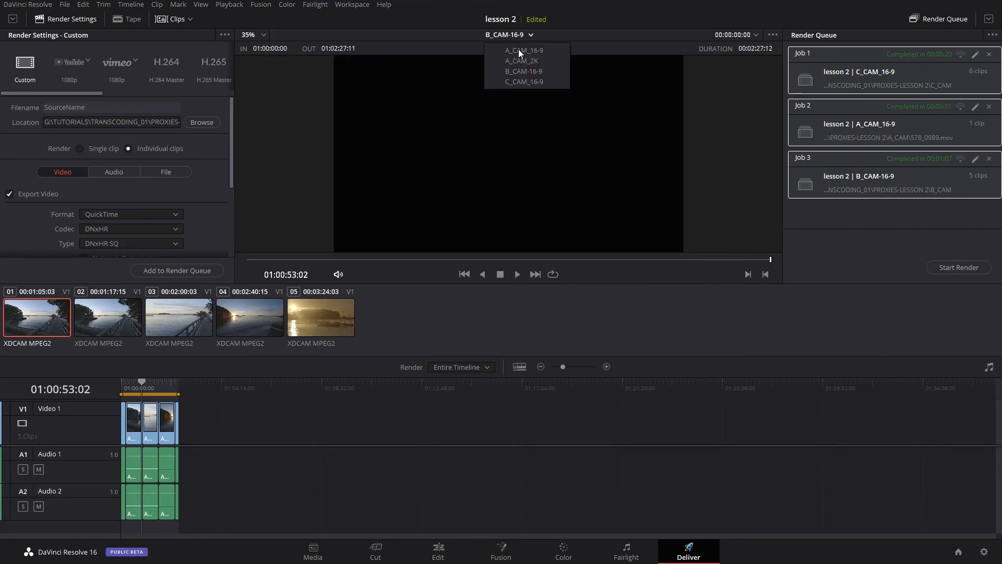
{"action": "left_click", "coordinate": [524, 61]}
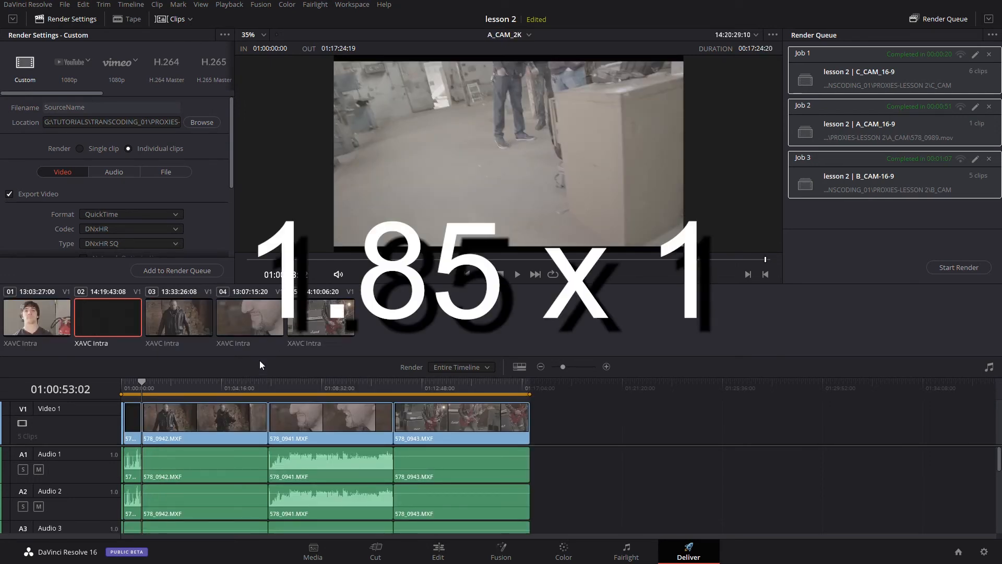
{"action": "left_click_drag", "start_coordinate": [238, 385], "coordinate": [531, 365]}
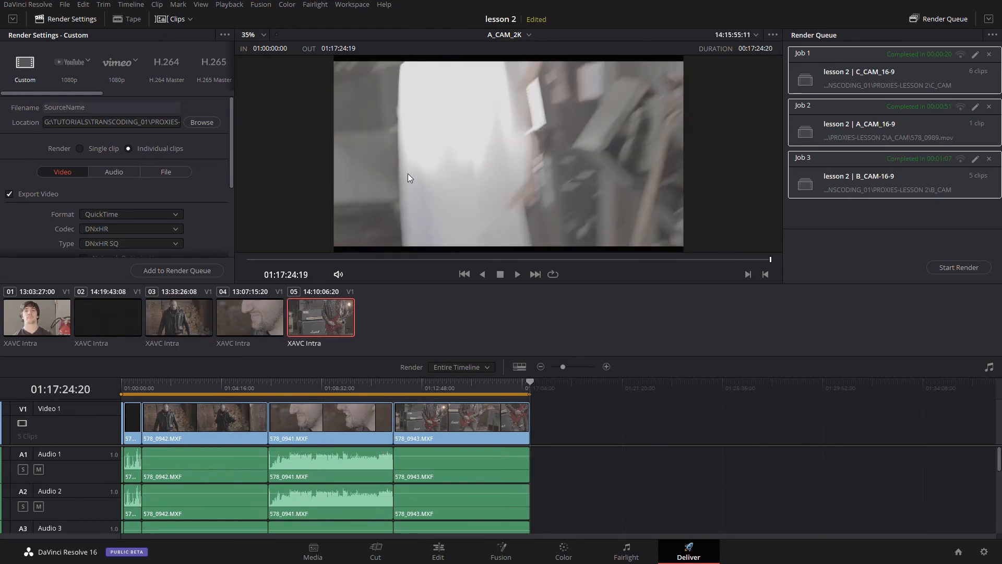
Set the project's timeline resolution to 2048 x 1080 DCI and save the project settings
{"action": "left_click", "coordinate": [65, 7]}
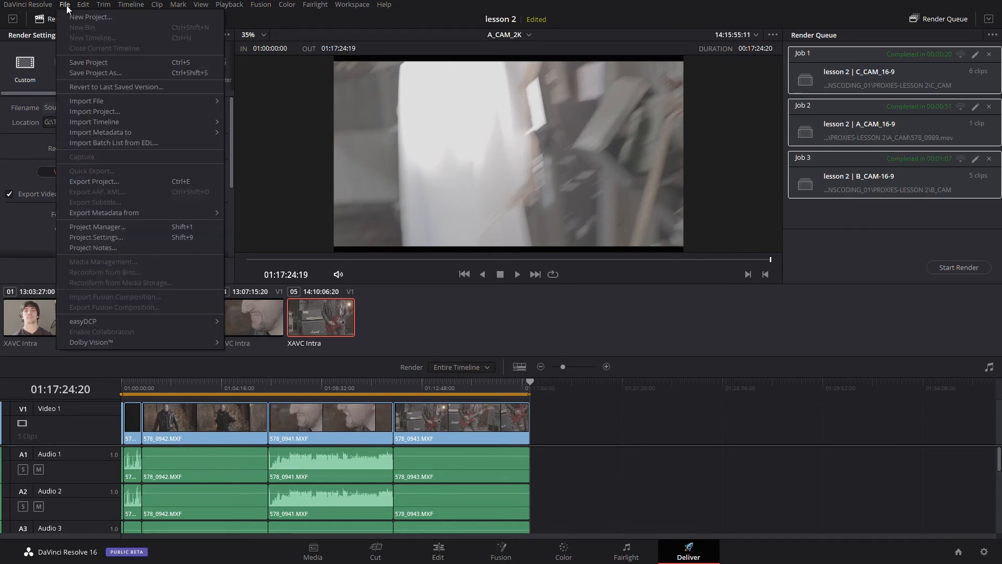
{"action": "left_click", "coordinate": [115, 237]}
{"action": "left_click", "coordinate": [510, 115]}
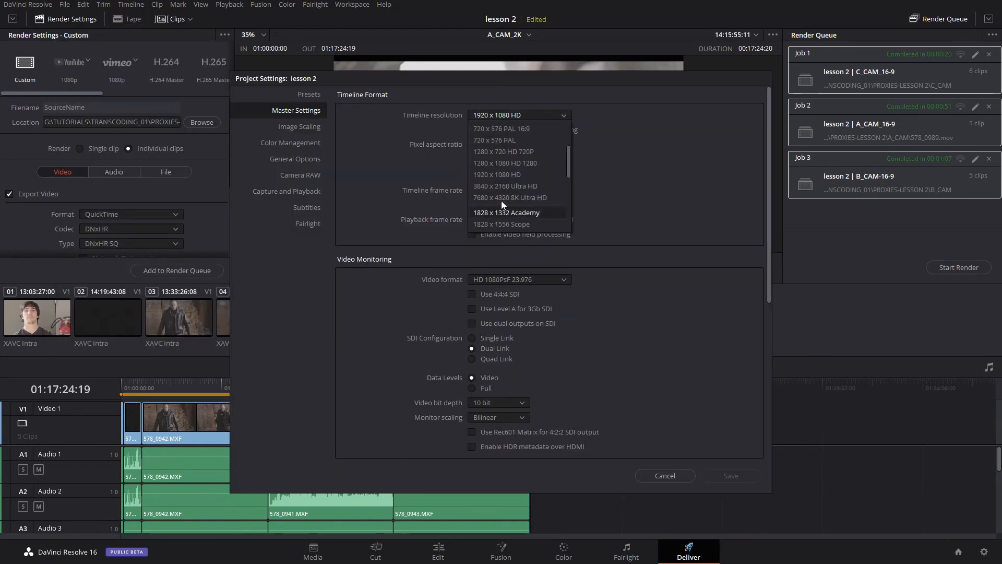
{"action": "scroll", "coordinate": [498, 186], "scroll_direction": "down", "scroll_amount": 3}
{"action": "scroll", "coordinate": [507, 191], "scroll_direction": "down", "scroll_amount": 3}
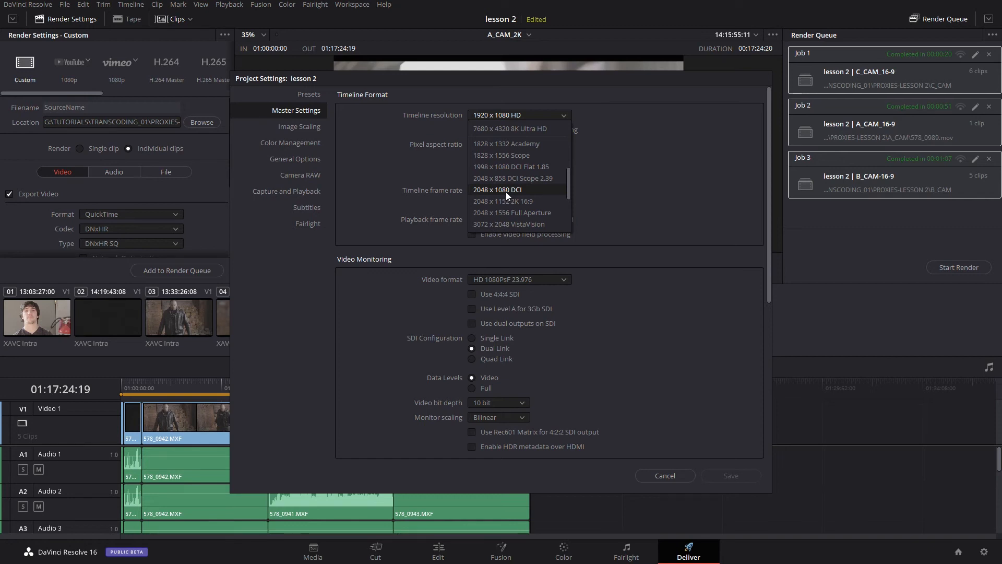
{"action": "left_click", "coordinate": [506, 191]}
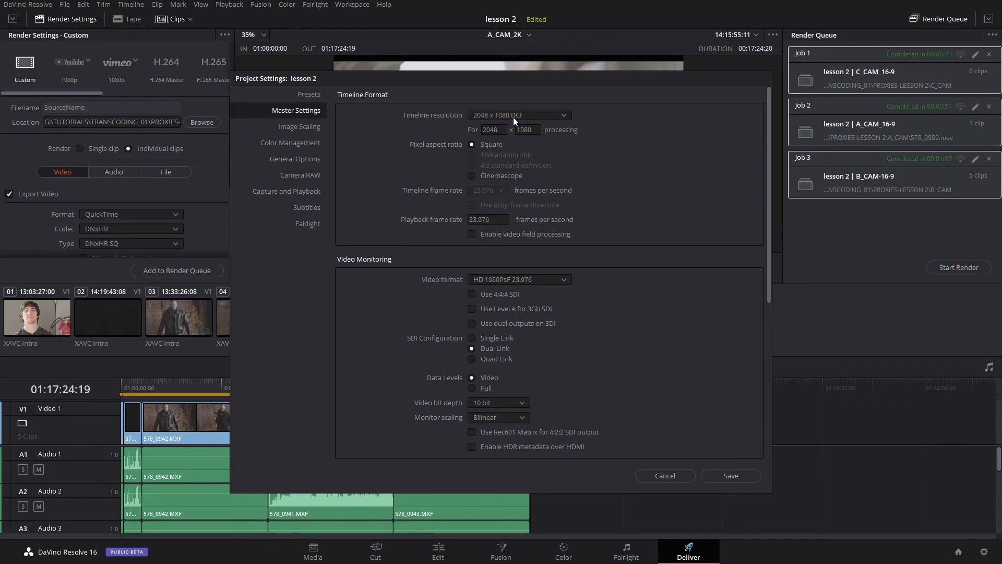
{"action": "left_click", "coordinate": [732, 476]}
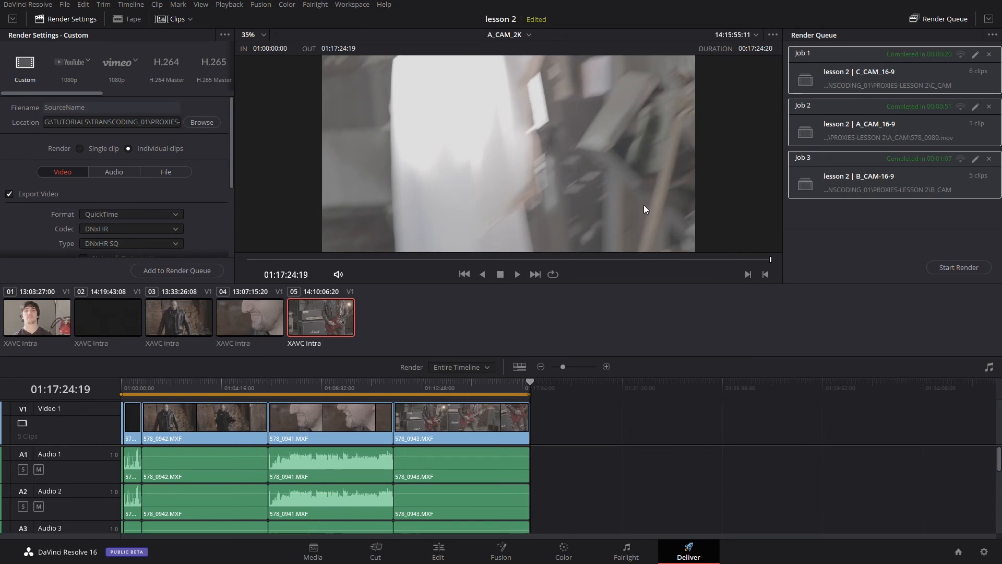
Review the video export settings for A_CAM_2K and set the render destination to PROXIES-LESSON 2\A_CAM
{"action": "scroll", "coordinate": [190, 232], "scroll_direction": "down", "scroll_amount": 4}
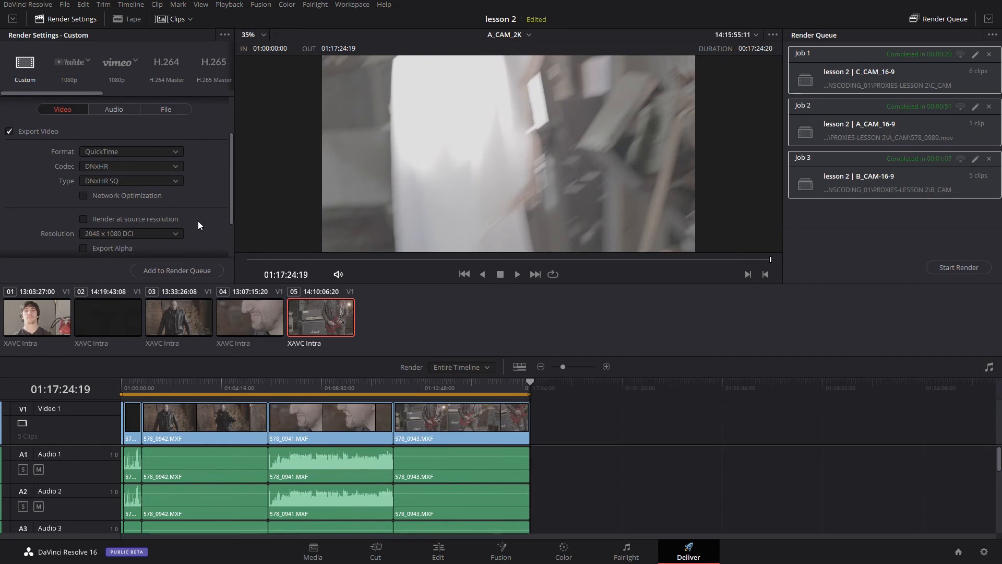
{"action": "scroll", "coordinate": [199, 221], "scroll_direction": "up", "scroll_amount": 4}
{"action": "scroll", "coordinate": [196, 199], "scroll_direction": "down", "scroll_amount": 4}
{"action": "scroll", "coordinate": [222, 226], "scroll_direction": "down", "scroll_amount": 2}
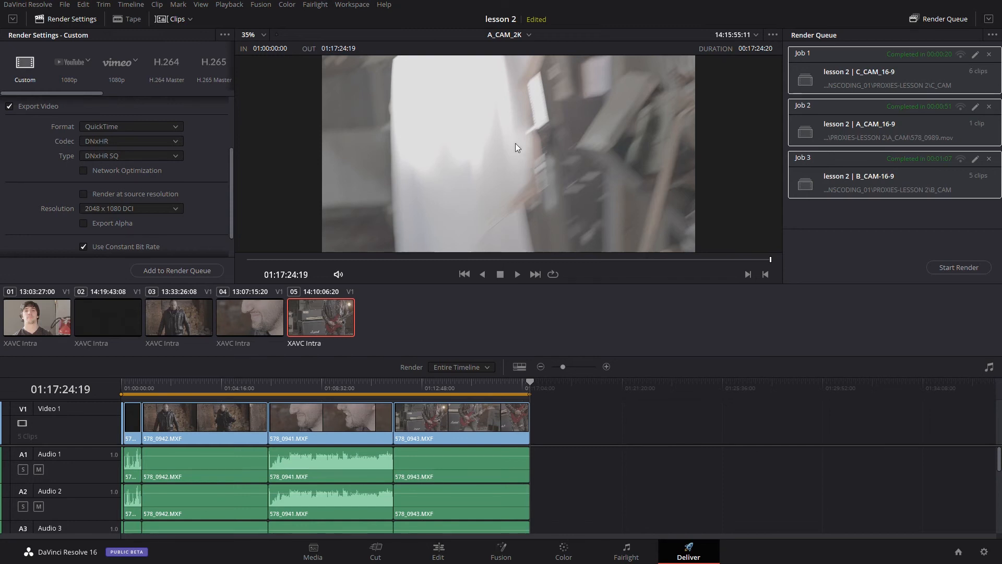
{"action": "scroll", "coordinate": [202, 196], "scroll_direction": "up", "scroll_amount": 3}
{"action": "left_click", "coordinate": [191, 122]}
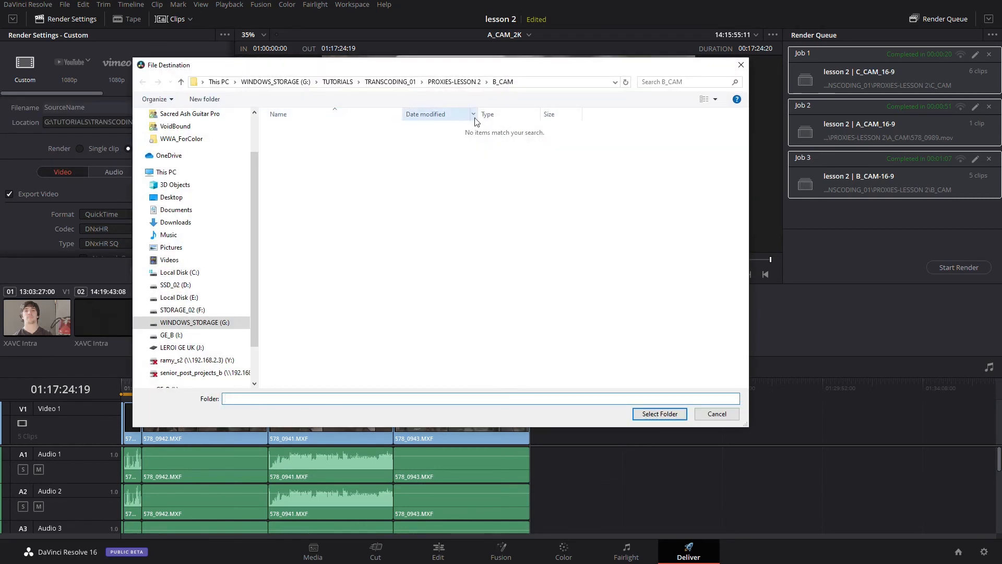
{"action": "left_click", "coordinate": [432, 84]}
{"action": "double_click", "coordinate": [298, 131]}
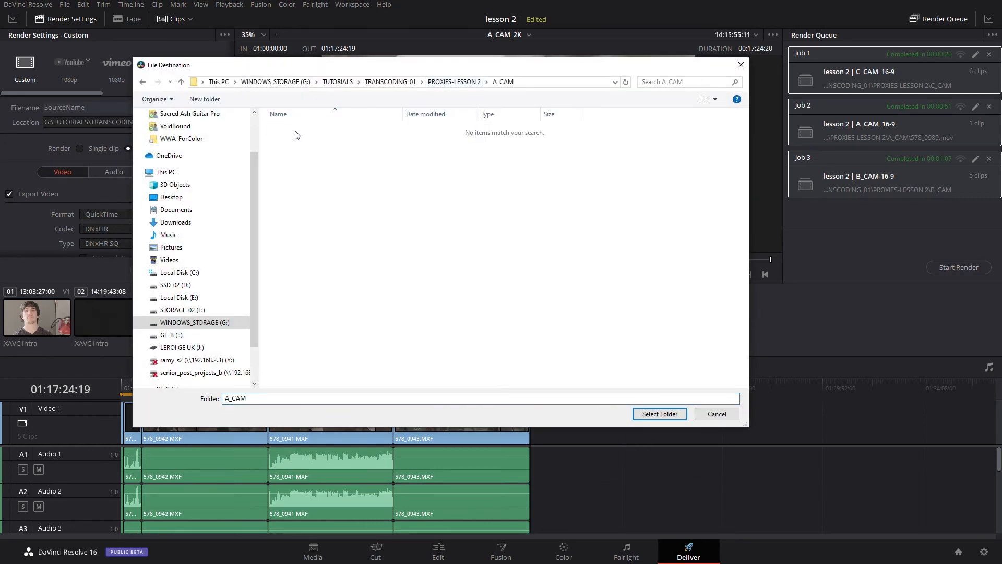
{"action": "left_click", "coordinate": [660, 414]}
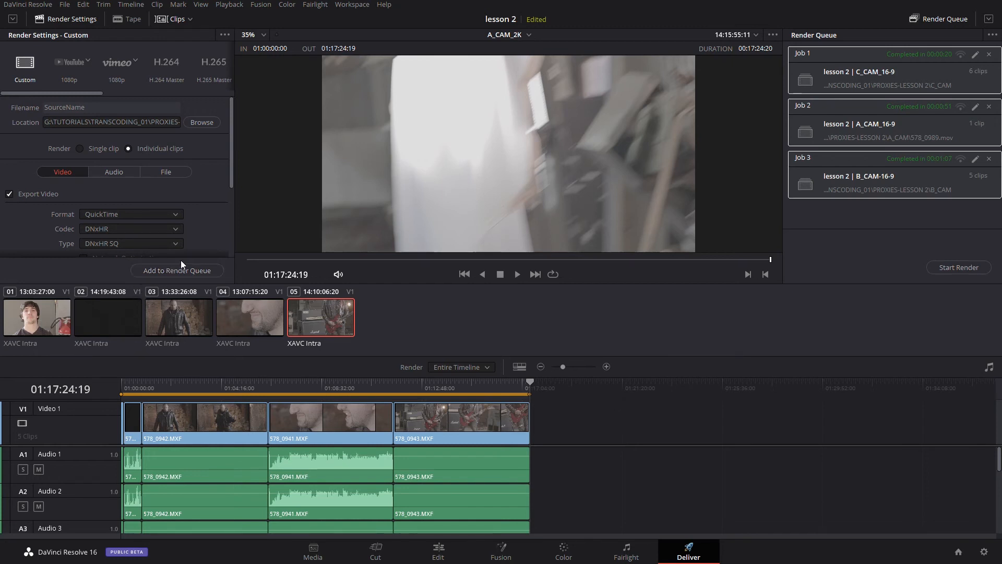
Check the audio export settings, then add A_CAM_2K to the render queue and start the render
{"action": "left_click", "coordinate": [109, 172]}
{"action": "scroll", "coordinate": [192, 196], "scroll_direction": "down", "scroll_amount": 1}
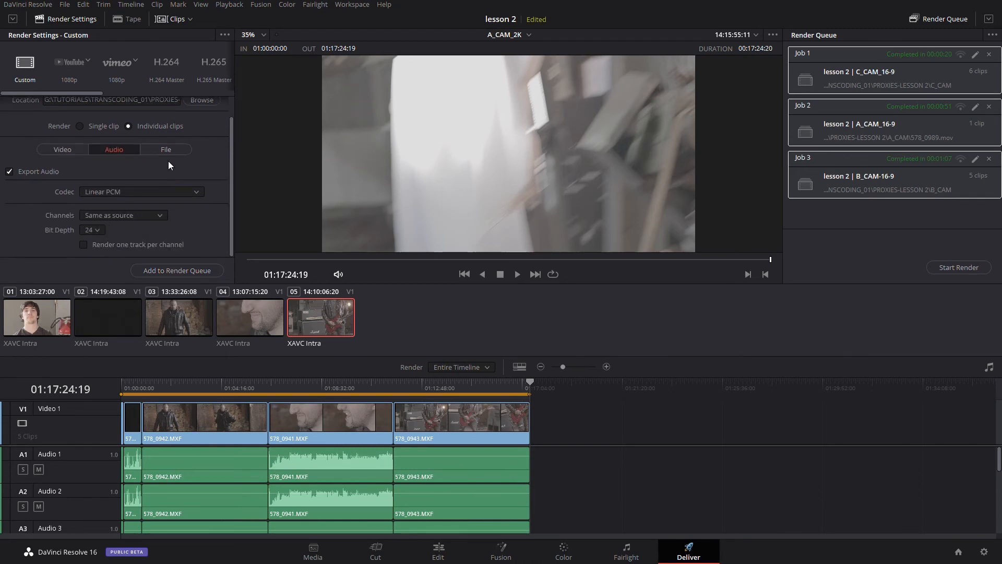
{"action": "left_click", "coordinate": [72, 149]}
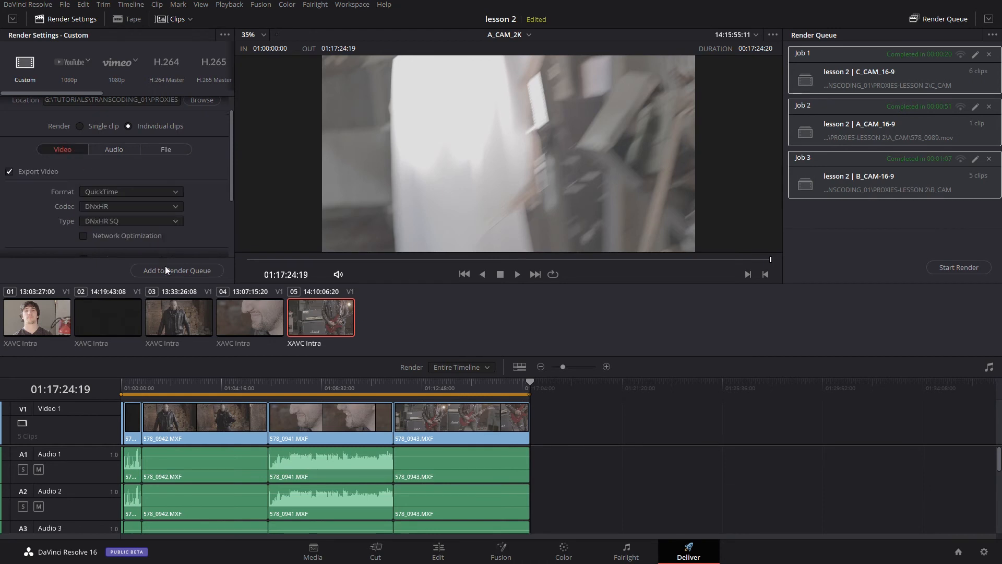
{"action": "left_click", "coordinate": [167, 270]}
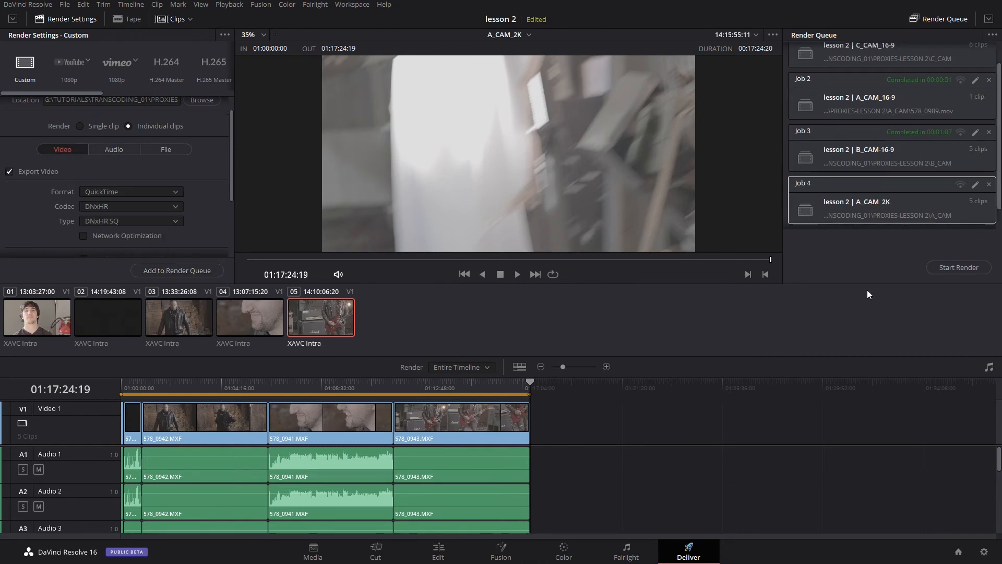
{"action": "left_click", "coordinate": [955, 267]}
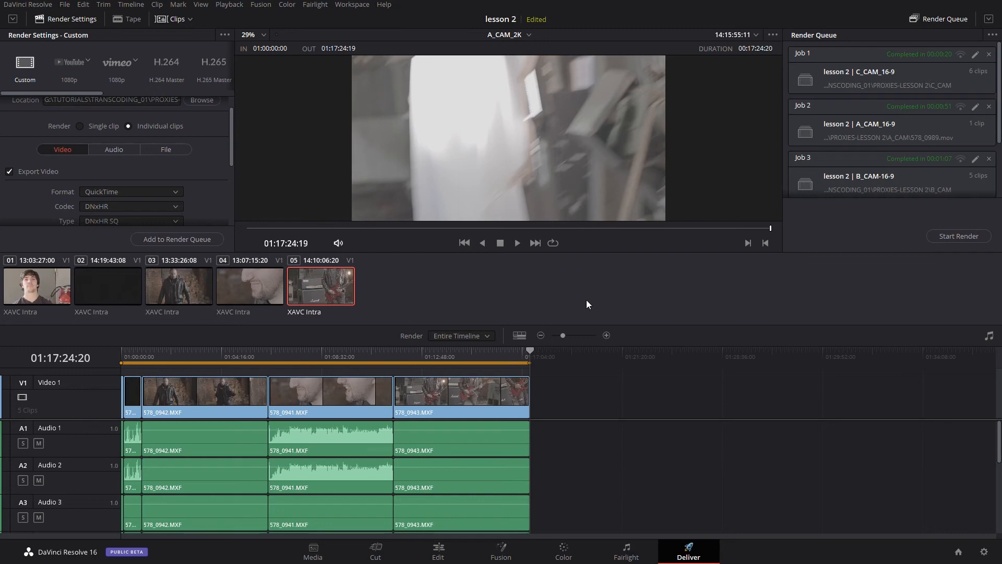
Launch Adobe Premiere Pro 2019 from the Windows search
{"action": "key", "text": "super"}
{"action": "type", "text": "premiere"}
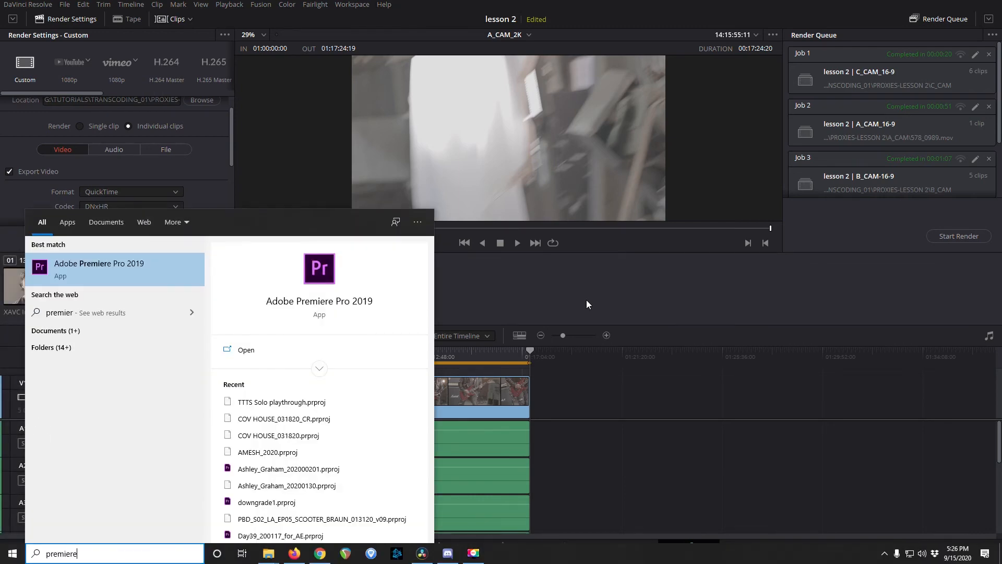
{"action": "key", "text": "Return"}
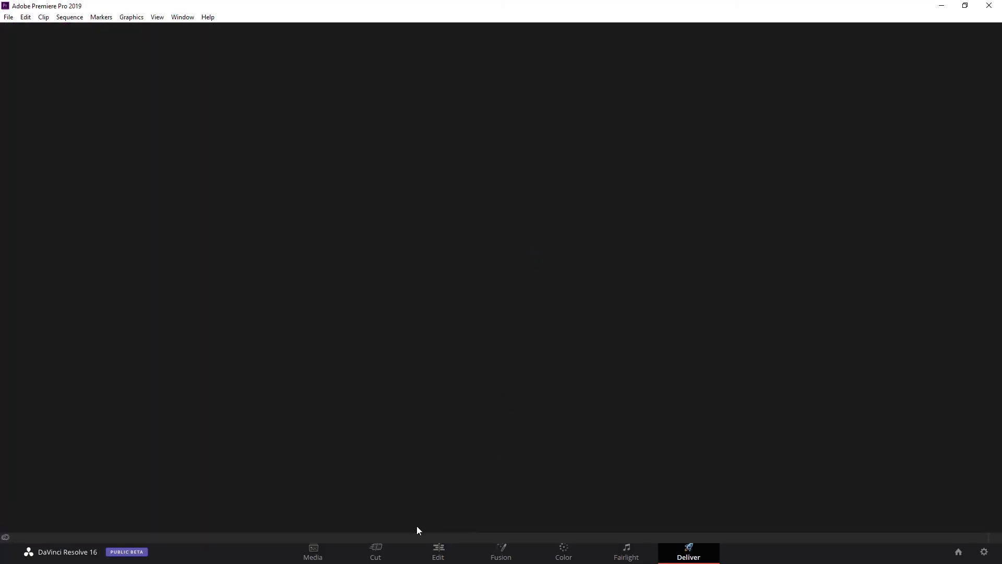
Switch back to DaVinci Resolve and choose Same as source for the exported audio channels
{"action": "key", "text": "alt+Tab"}
{"action": "key", "text": "alt+Tab"}
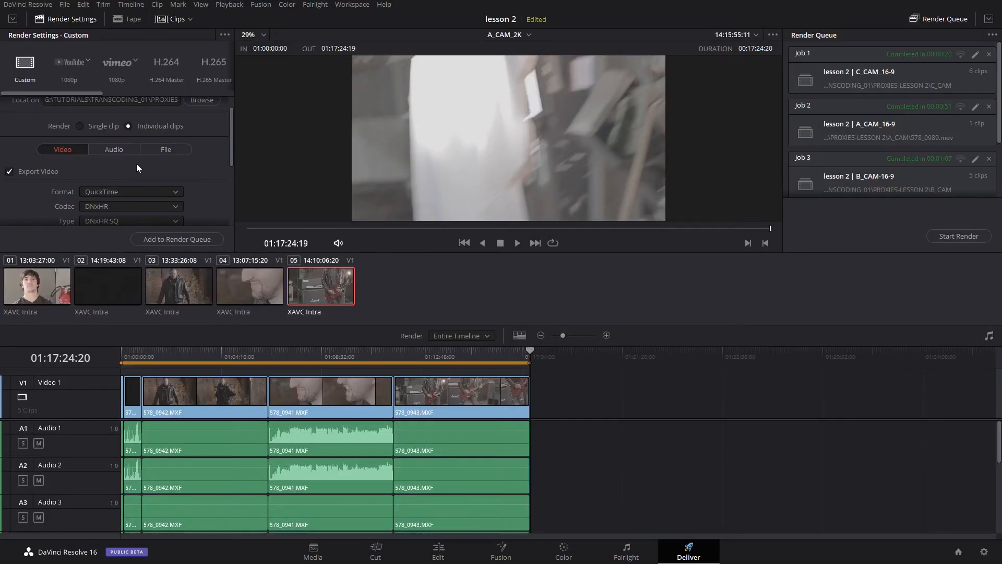
{"action": "scroll", "coordinate": [193, 192], "scroll_direction": "down", "scroll_amount": 1}
{"action": "left_click", "coordinate": [107, 117]}
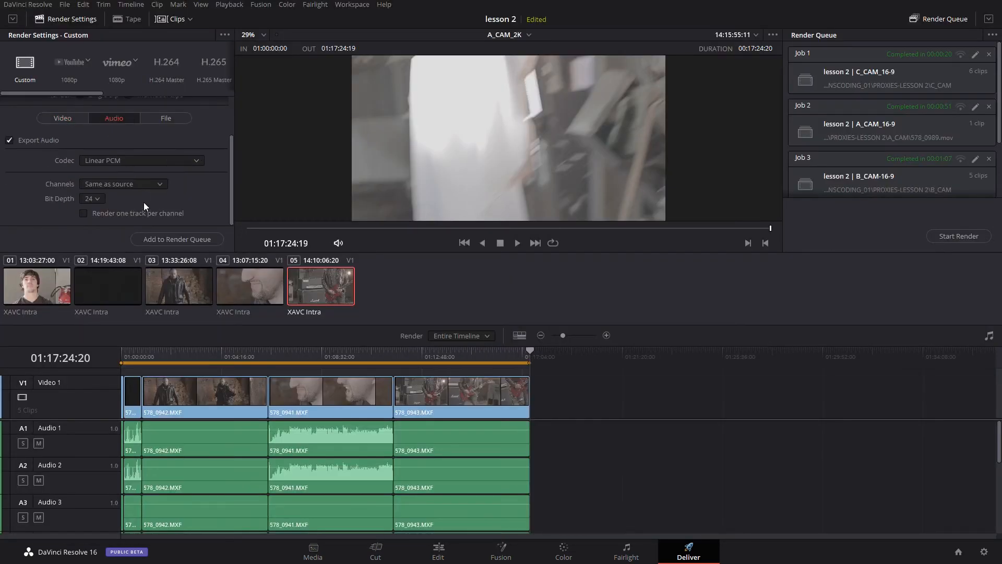
{"action": "left_click", "coordinate": [139, 186]}
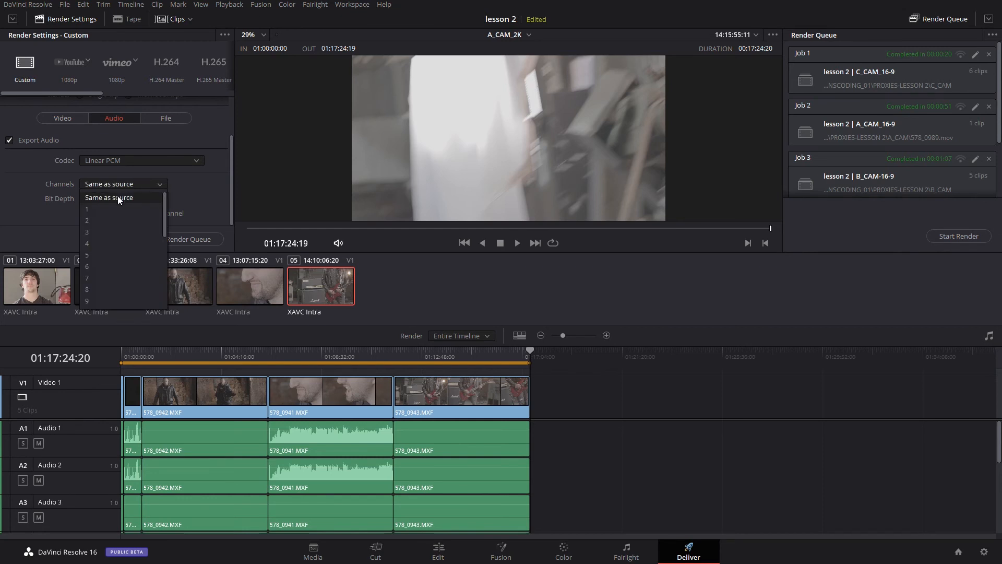
{"action": "left_click", "coordinate": [119, 199]}
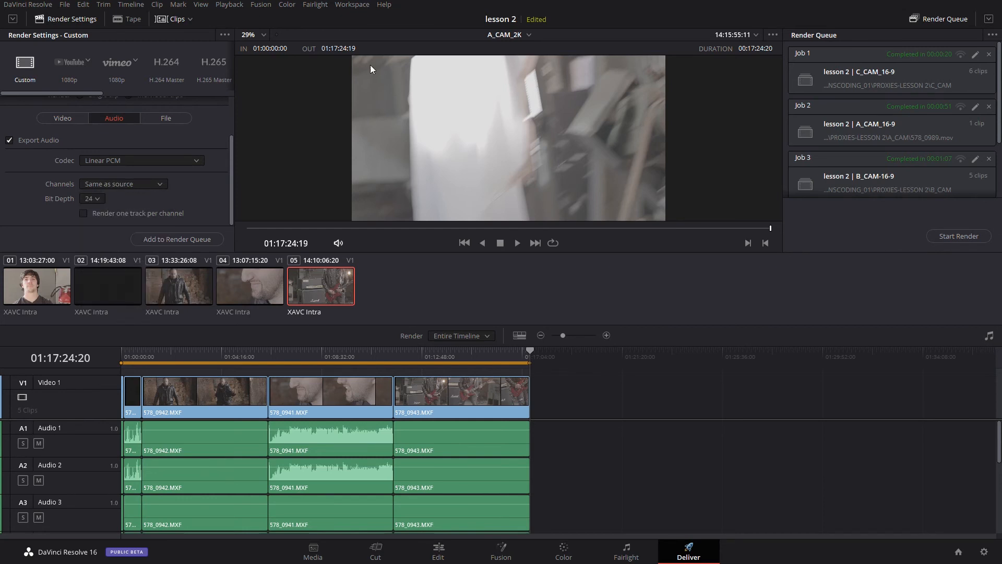
Review the A_CAM_2K render settings, examining the video format, codec, type and resolution and the audio codec, channels and bit depth
{"action": "left_click", "coordinate": [498, 36]}
{"action": "scroll", "coordinate": [218, 178], "scroll_direction": "up", "scroll_amount": 3}
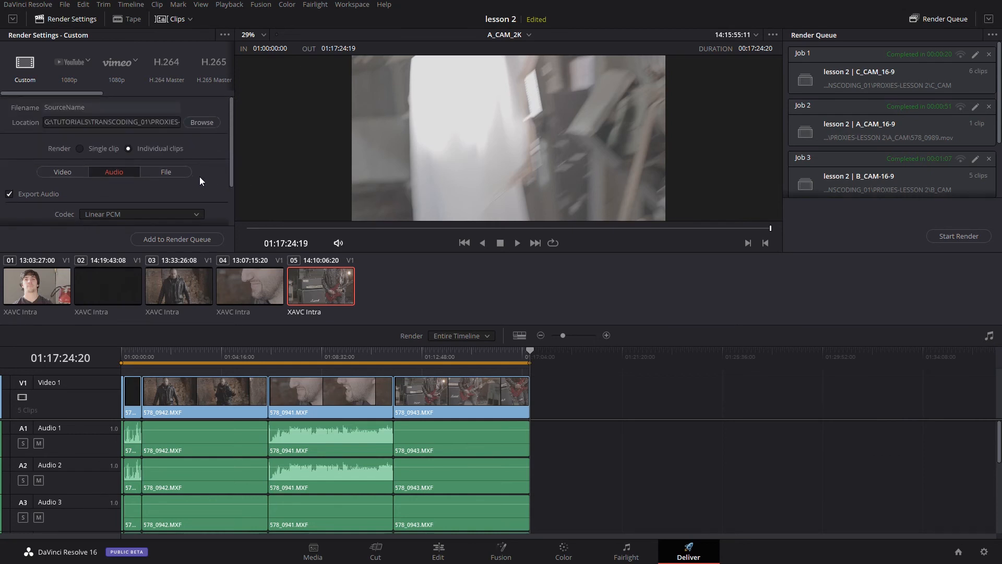
{"action": "left_click", "coordinate": [74, 167]}
{"action": "scroll", "coordinate": [135, 182], "scroll_direction": "down", "scroll_amount": 8}
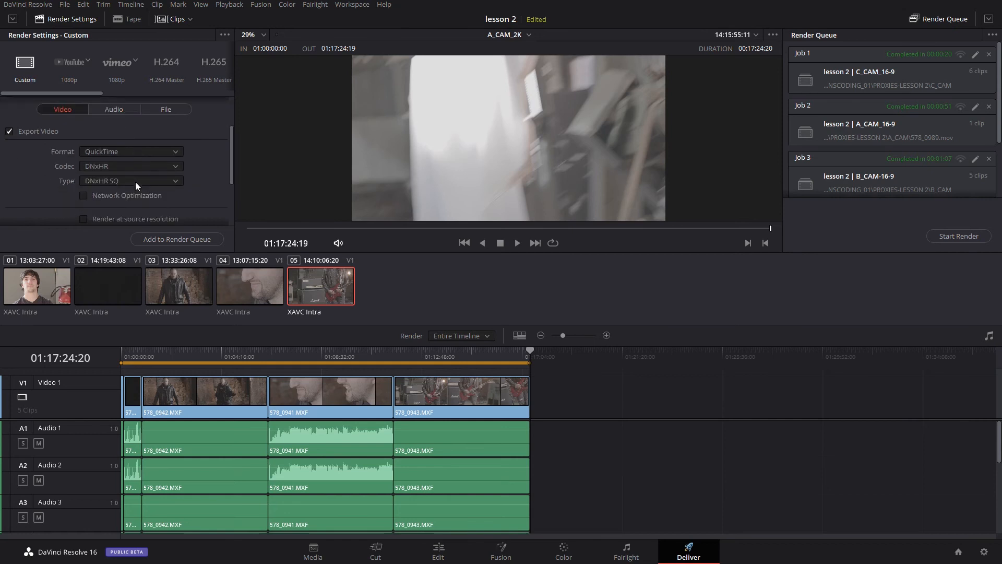
{"action": "scroll", "coordinate": [140, 194], "scroll_direction": "up", "scroll_amount": 6}
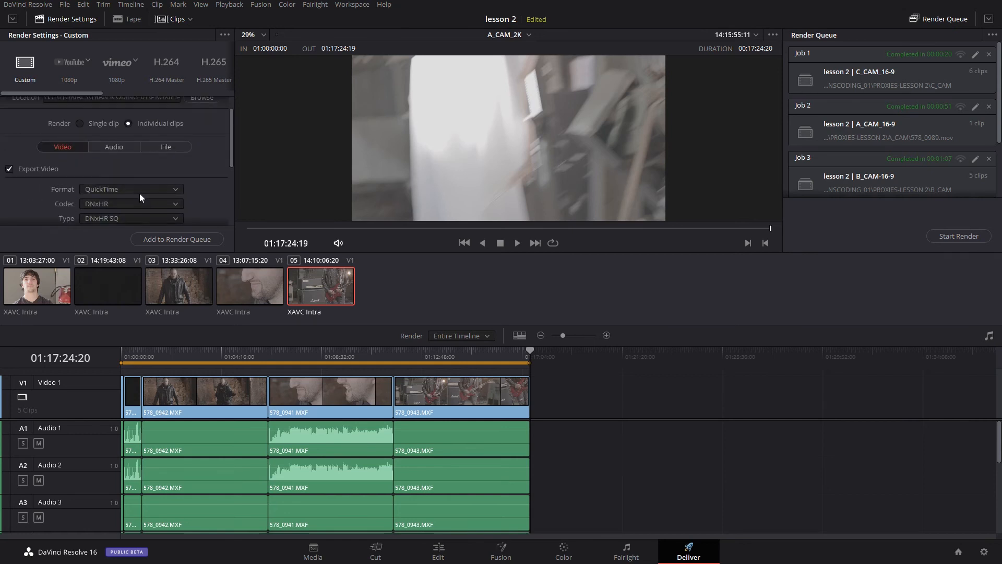
{"action": "scroll", "coordinate": [121, 188], "scroll_direction": "down", "scroll_amount": 3}
{"action": "scroll", "coordinate": [121, 190], "scroll_direction": "down", "scroll_amount": 3}
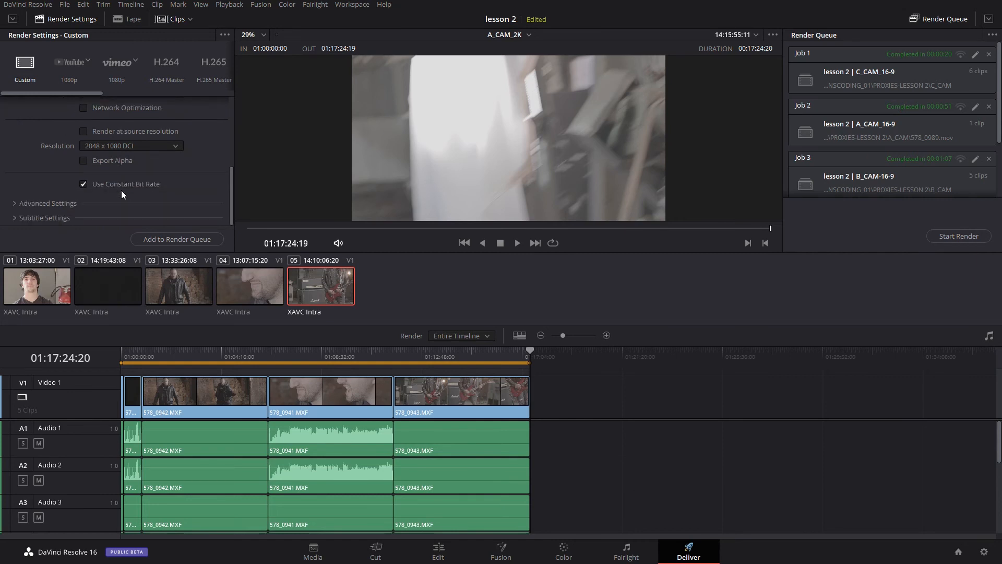
{"action": "scroll", "coordinate": [72, 153], "scroll_direction": "up", "scroll_amount": 3}
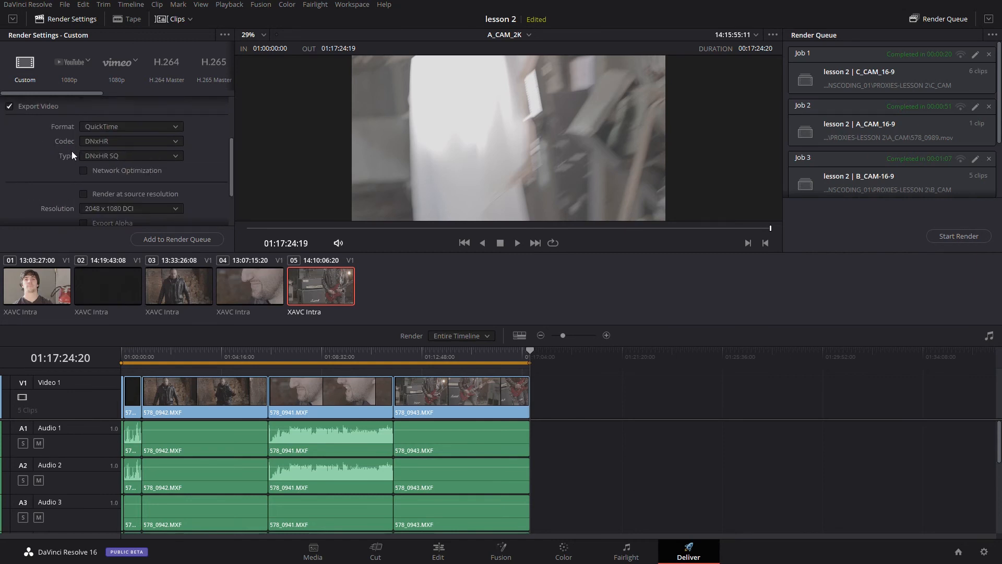
{"action": "scroll", "coordinate": [52, 170], "scroll_direction": "up", "scroll_amount": 3}
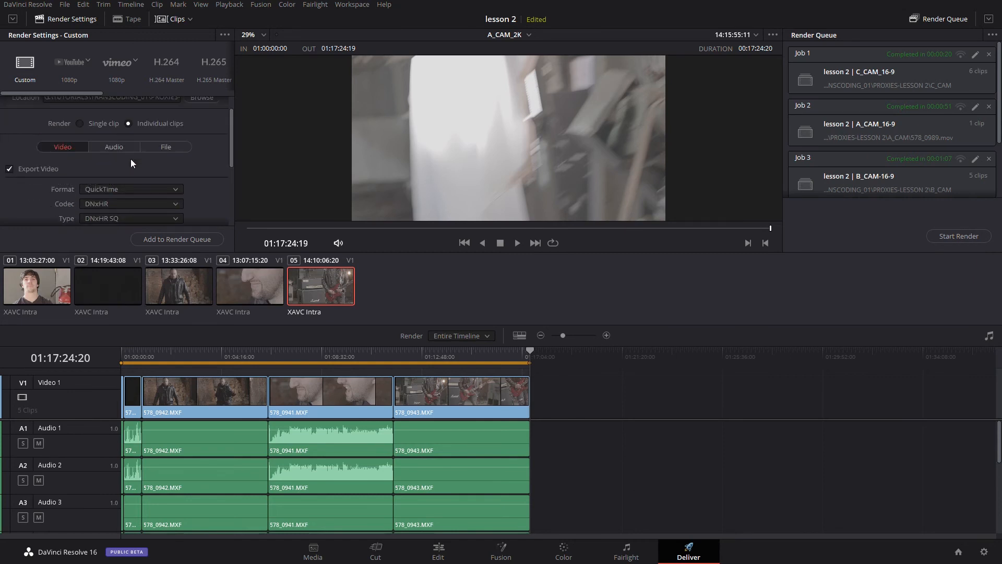
{"action": "scroll", "coordinate": [208, 177], "scroll_direction": "down", "scroll_amount": 4}
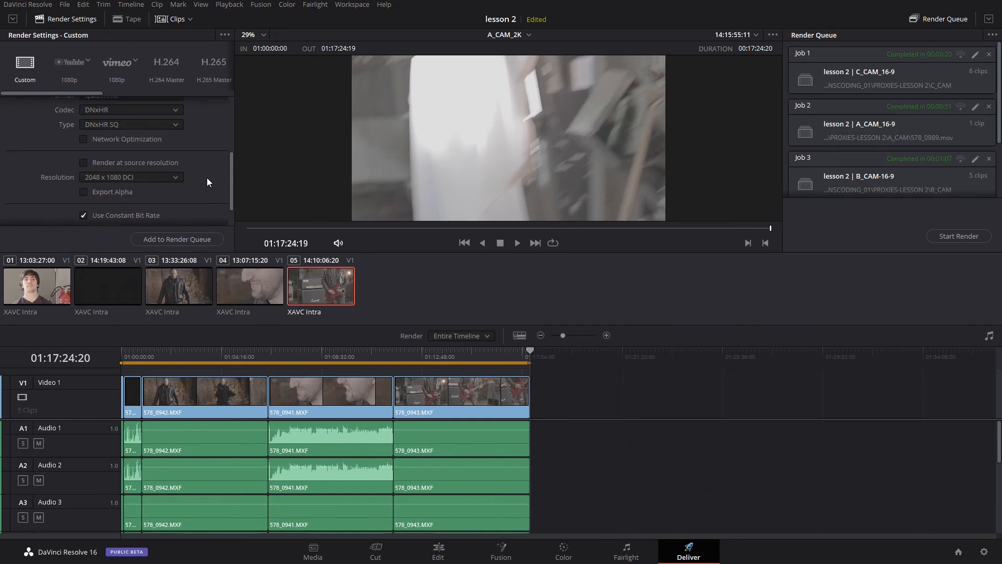
{"action": "scroll", "coordinate": [207, 182], "scroll_direction": "up", "scroll_amount": 3}
{"action": "left_click", "coordinate": [109, 117]}
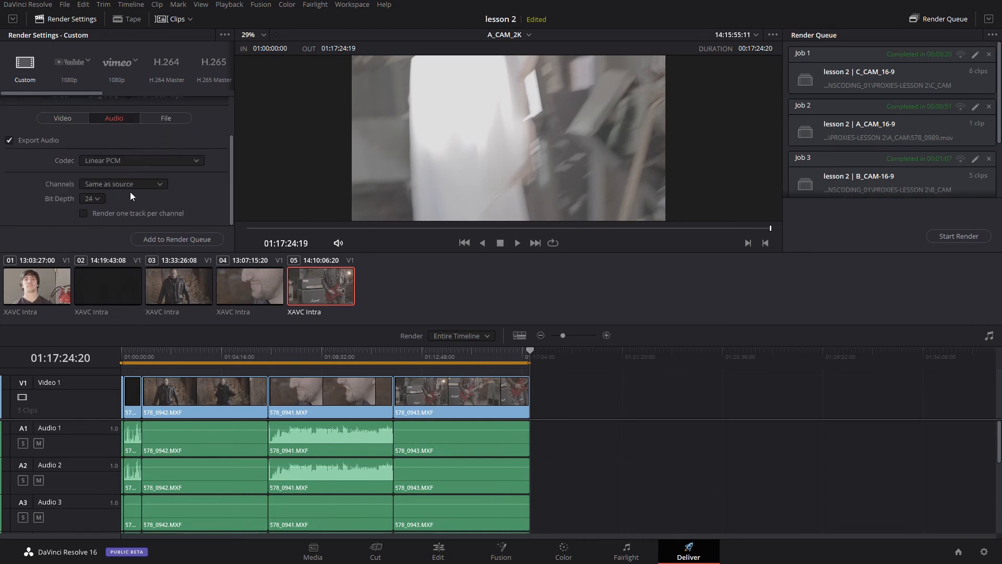
{"action": "left_click", "coordinate": [59, 119]}
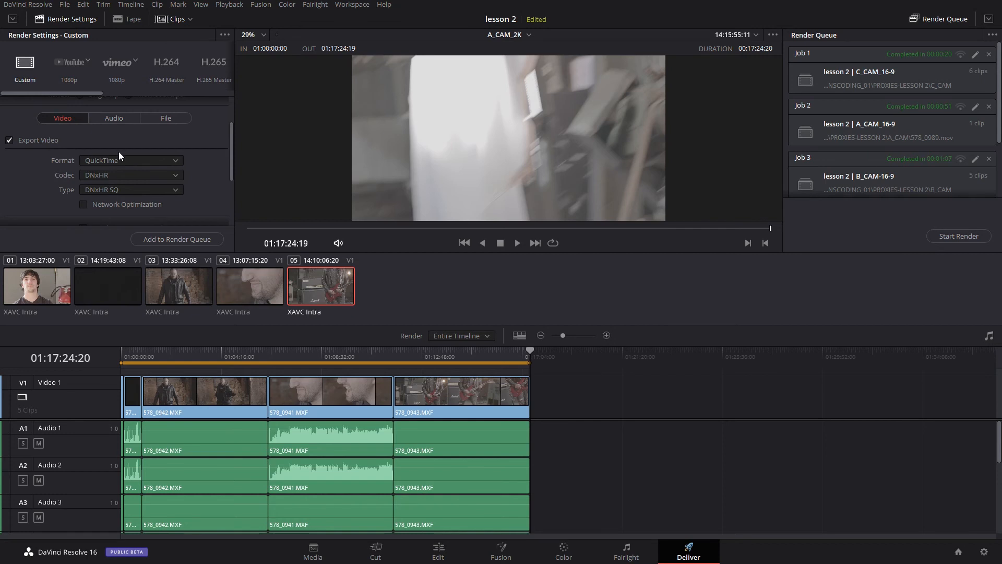
{"action": "scroll", "coordinate": [114, 143], "scroll_direction": "up", "scroll_amount": 2}
{"action": "scroll", "coordinate": [159, 167], "scroll_direction": "down", "scroll_amount": 6}
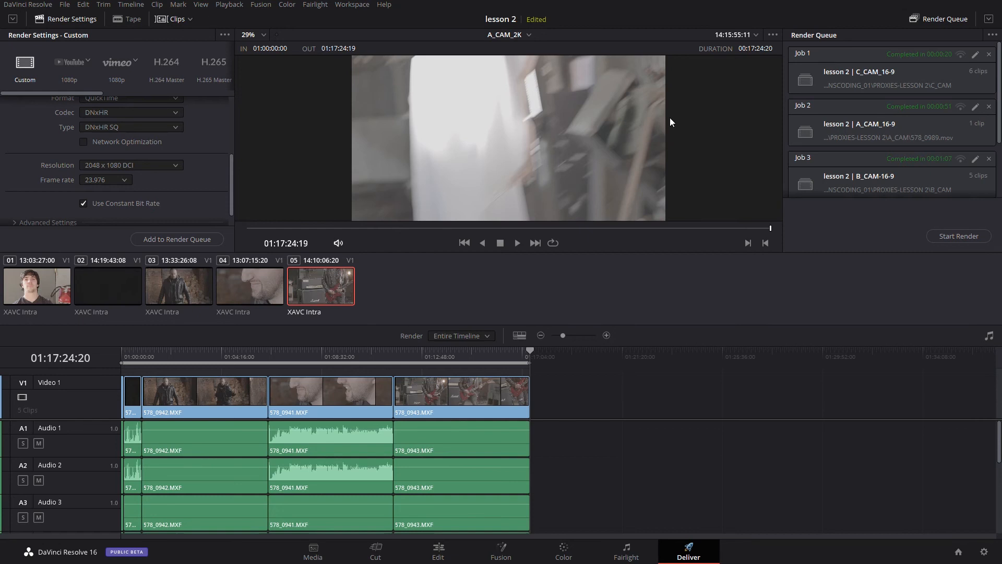
Switch to Adobe Premiere Pro 2019 and create a new project named Untitled on the Desktop, overwriting the existing file
{"action": "key", "text": "alt+Tab"}
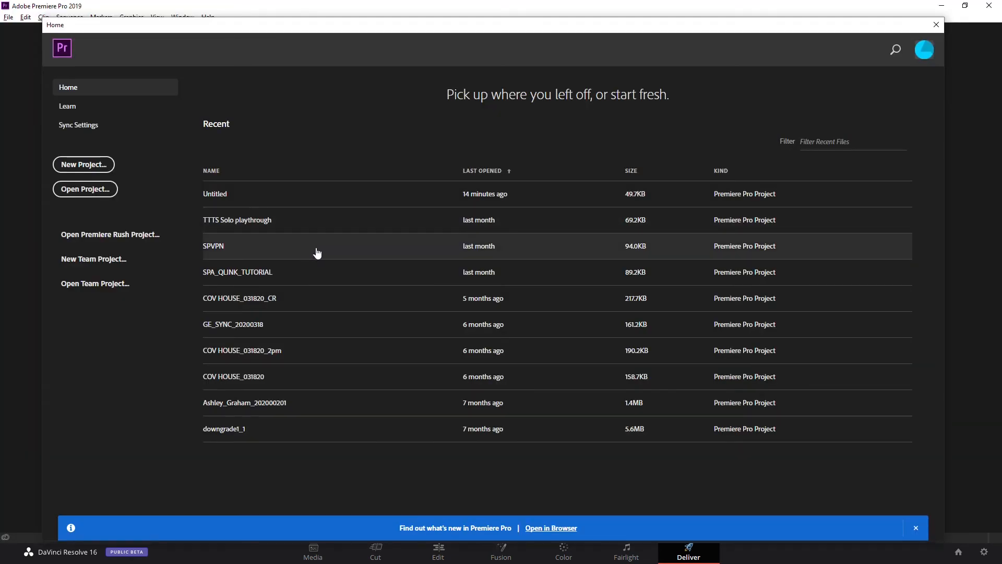
{"action": "left_click", "coordinate": [84, 165]}
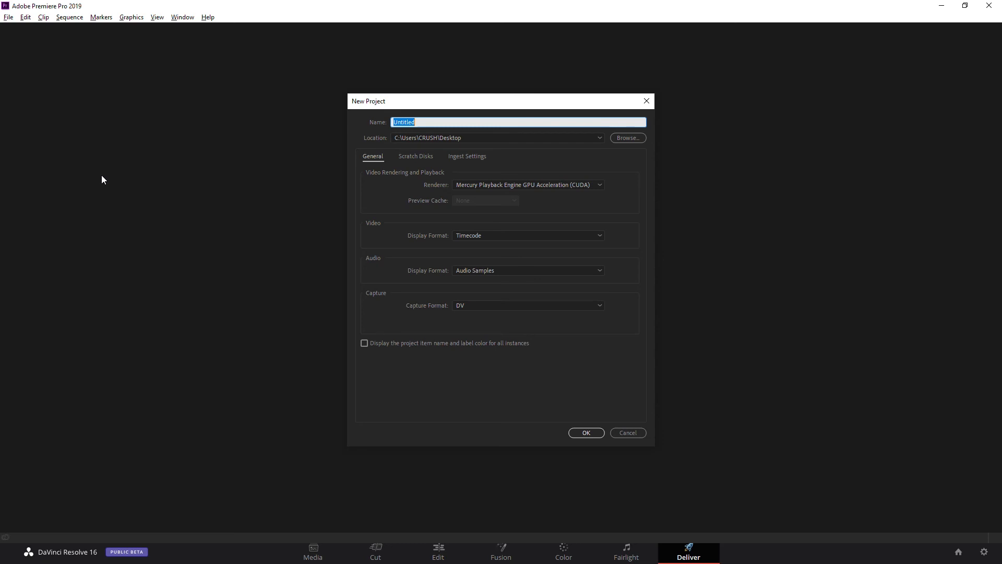
{"action": "key", "text": "Return"}
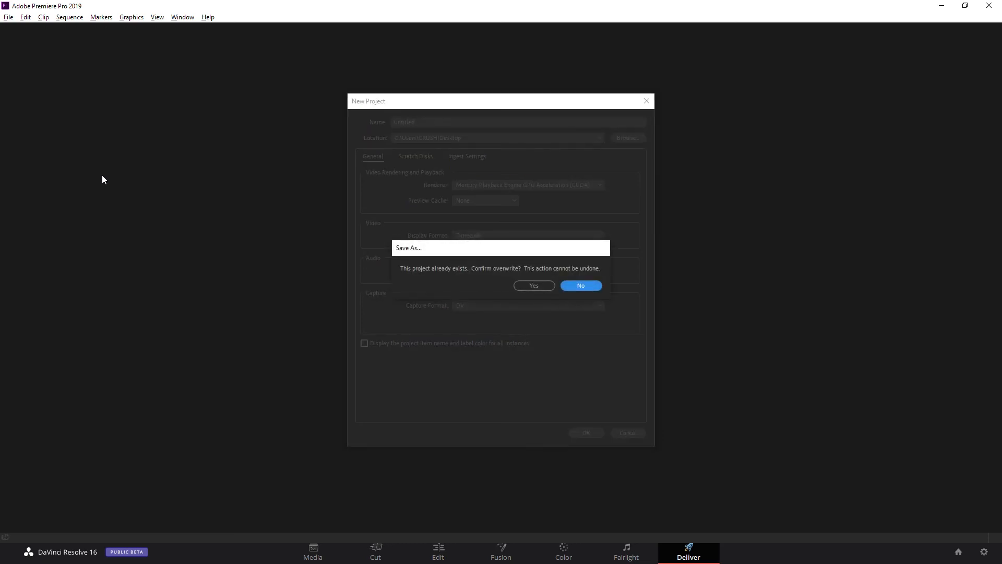
{"action": "left_click", "coordinate": [541, 283]}
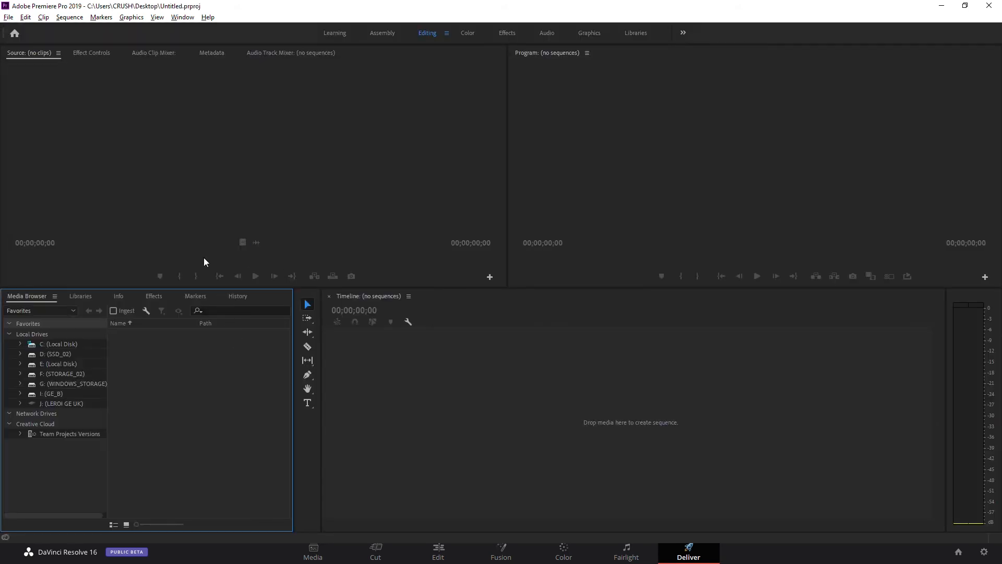
Switch to File Explorer and import the original A_CAM, B_CAM and C_CAM folders from TRANSCODING_01\FOOTAGE into the Premiere project
{"action": "key", "text": "alt+Tab"}
{"action": "key", "text": "Tab"}
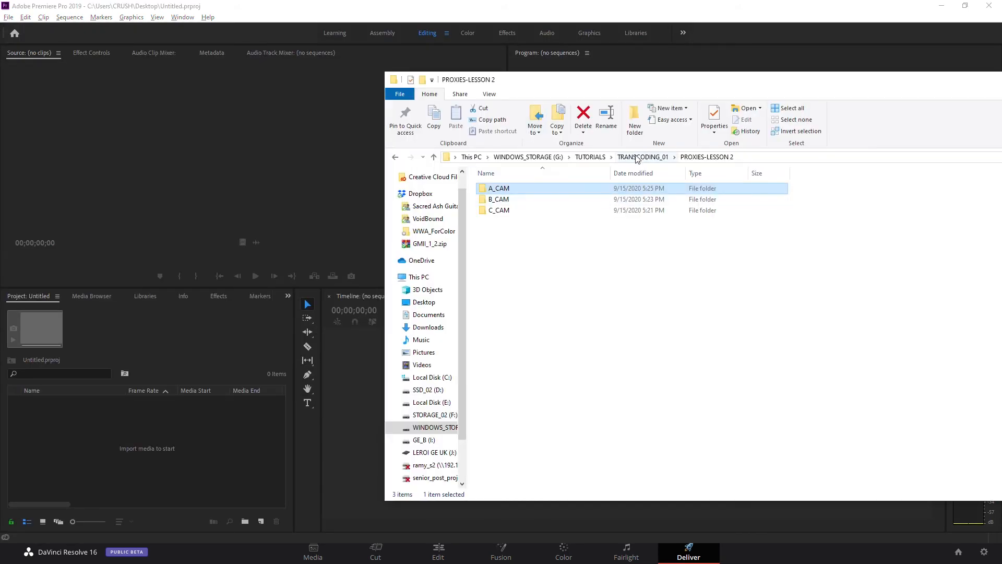
{"action": "left_click", "coordinate": [641, 158]}
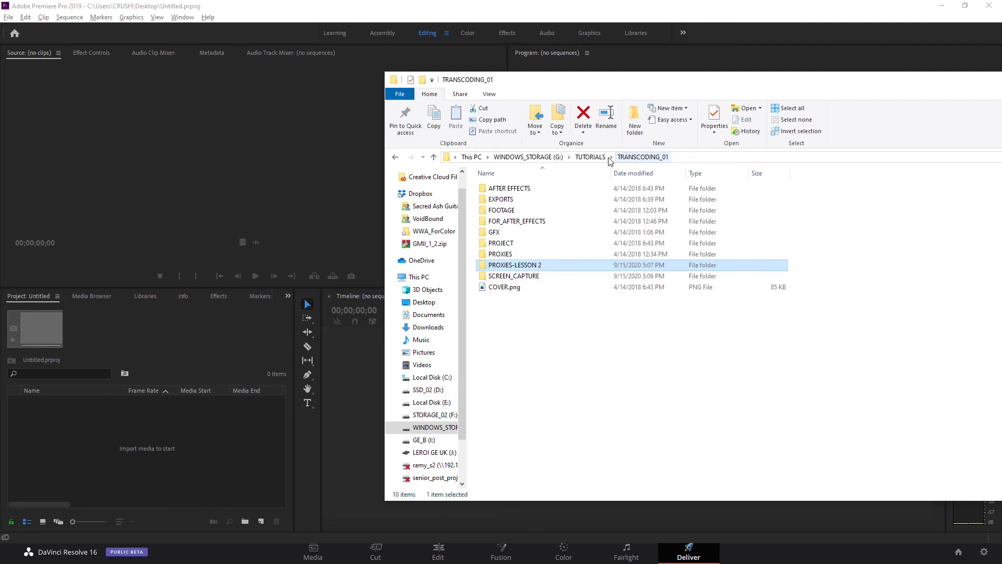
{"action": "double_click", "coordinate": [509, 211]}
{"action": "left_click_drag", "start_coordinate": [532, 251], "coordinate": [212, 453]}
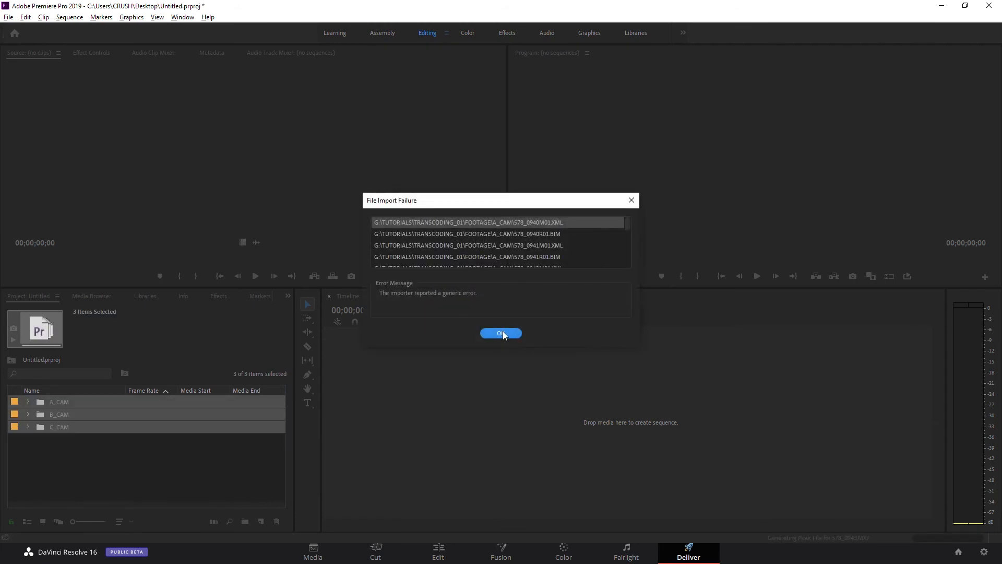
{"action": "left_click", "coordinate": [501, 333]}
{"action": "left_click", "coordinate": [79, 452]}
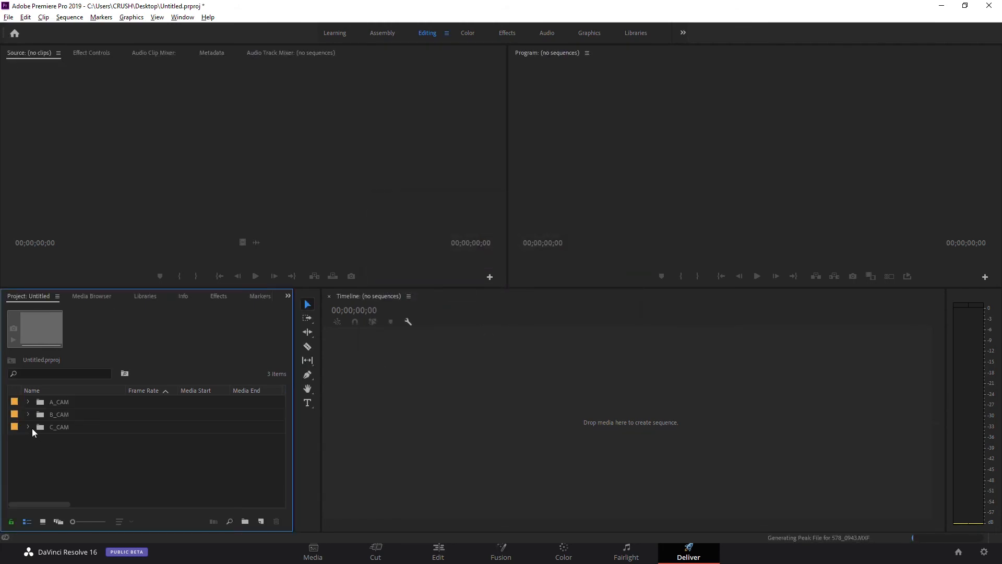
Select all five MXF clips in the B_CAM bin and start attaching proxies, matching by file name and media start
{"action": "left_click", "coordinate": [27, 415]}
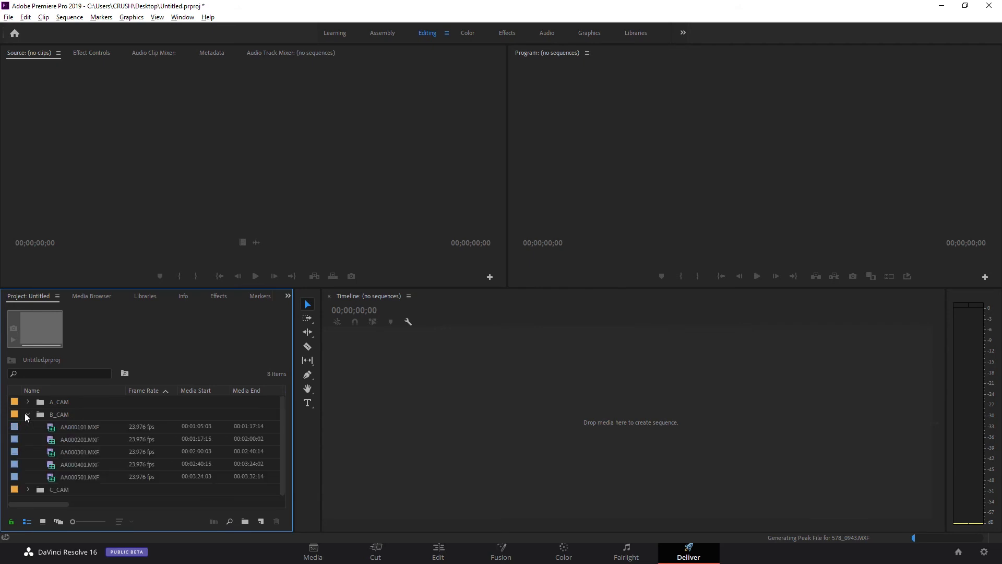
{"action": "left_click", "coordinate": [52, 429]}
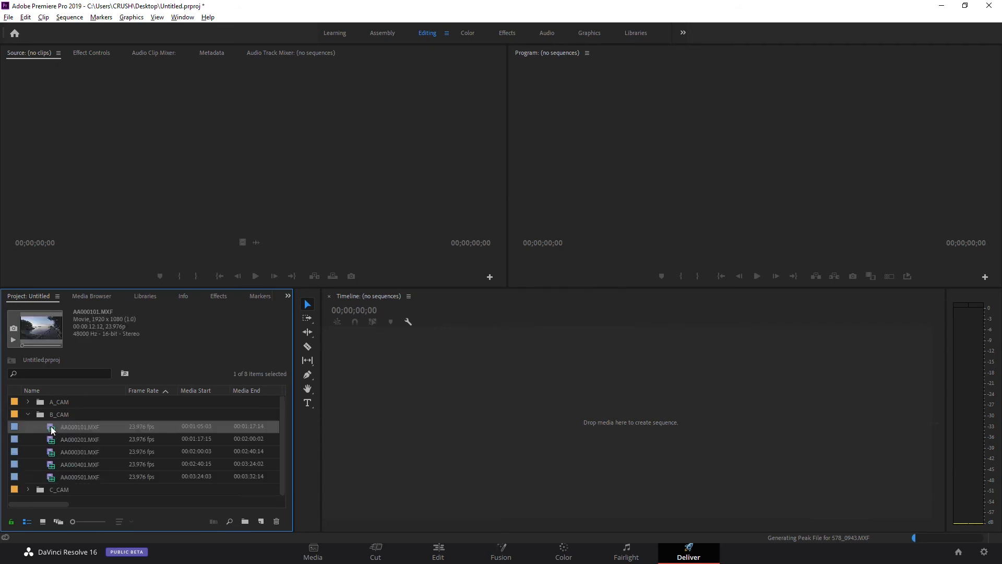
{"action": "left_click", "coordinate": [57, 479], "text": "shift"}
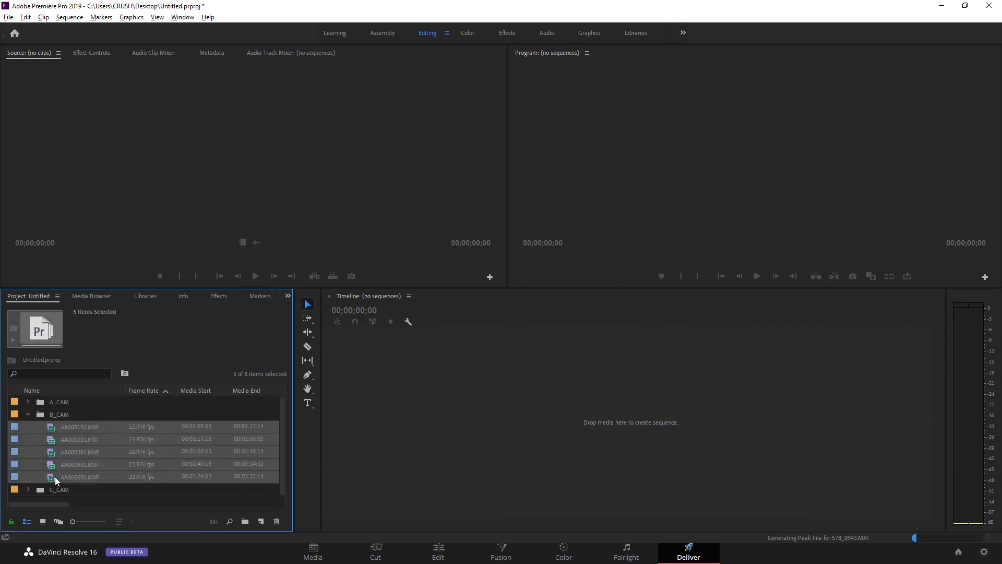
{"action": "right_click", "coordinate": [53, 445]}
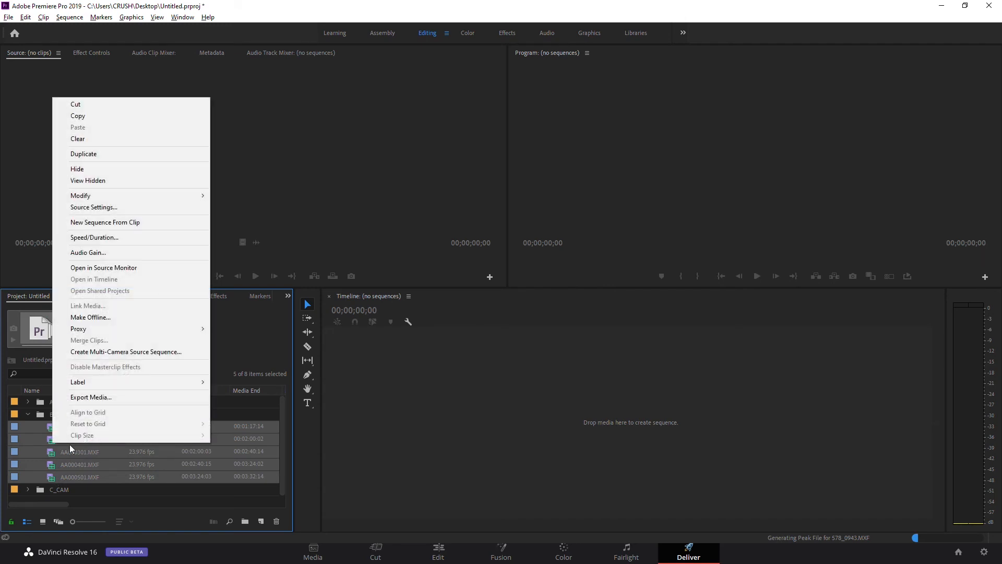
{"action": "mouse_move", "coordinate": [134, 335]}
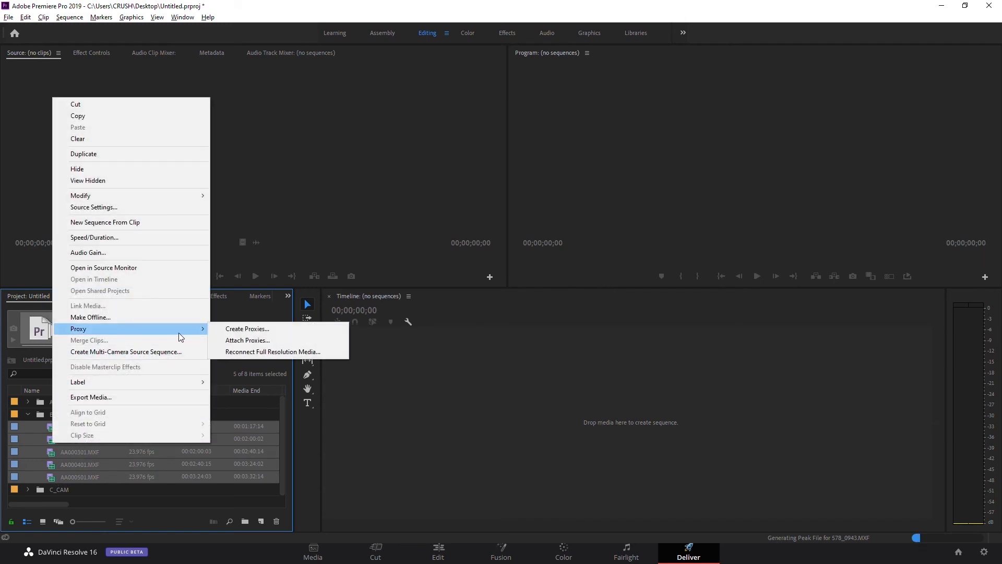
{"action": "left_click", "coordinate": [248, 340]}
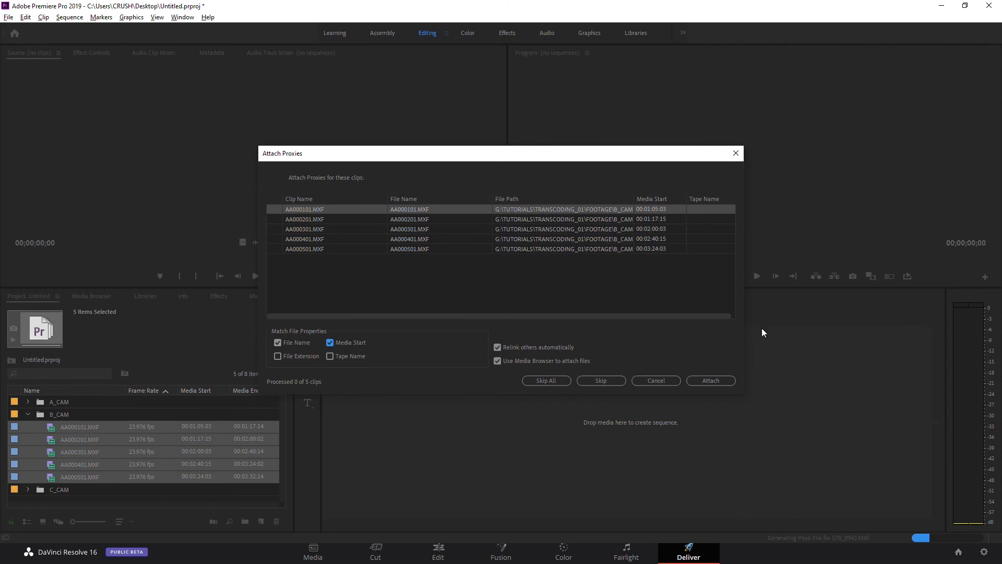
{"action": "left_click", "coordinate": [700, 380]}
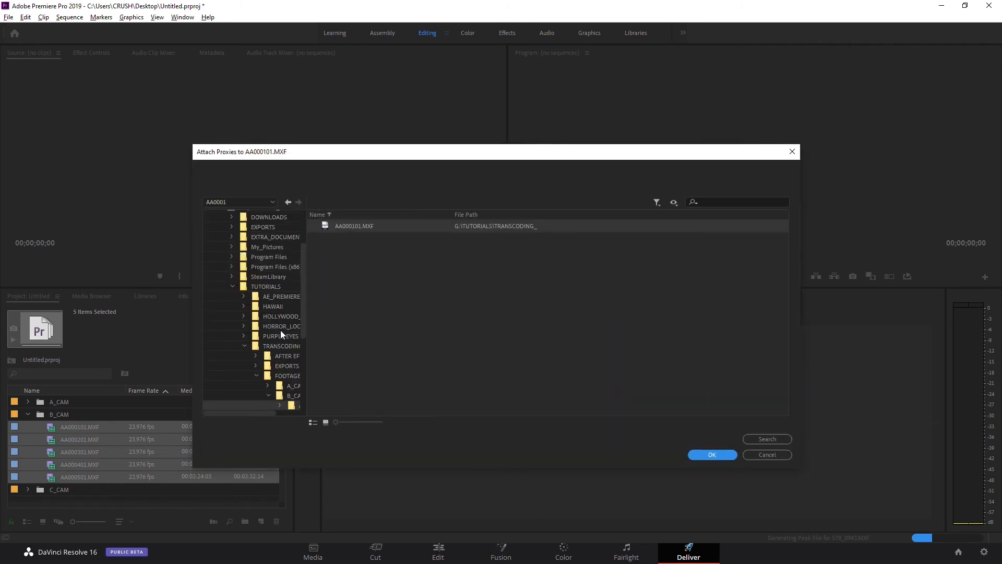
Browse to PROXIES-LESSON 2\C_CAM and attach its proxies to the six Blackmagic Pocket Cinema Camera clips, starting from the first file
{"action": "scroll", "coordinate": [280, 330], "scroll_direction": "down", "scroll_amount": 5}
{"action": "left_click_drag", "start_coordinate": [308, 294], "coordinate": [358, 292]}
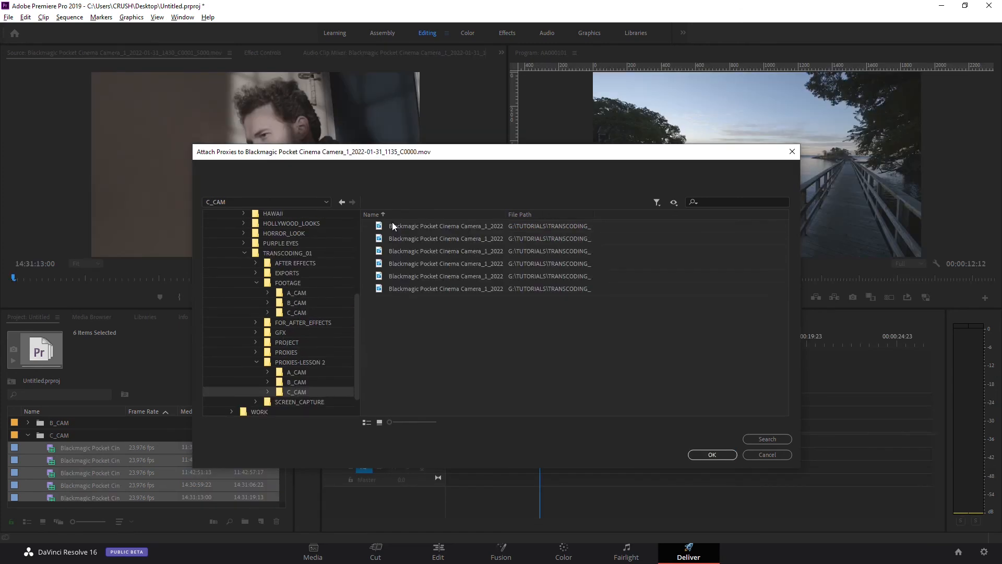
{"action": "double_click", "coordinate": [393, 225]}
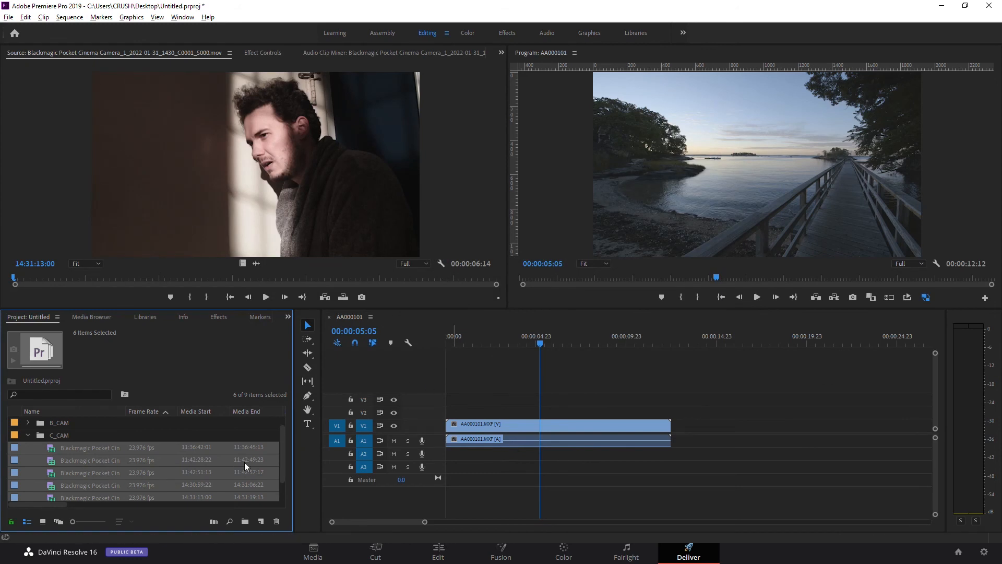
Add the six C_CAM clips to the AA000101 sequence after its existing clip and toggle proxies to compare them with the originals
{"action": "left_click_drag", "start_coordinate": [53, 450], "coordinate": [703, 441]}
{"action": "left_click", "coordinate": [756, 336]}
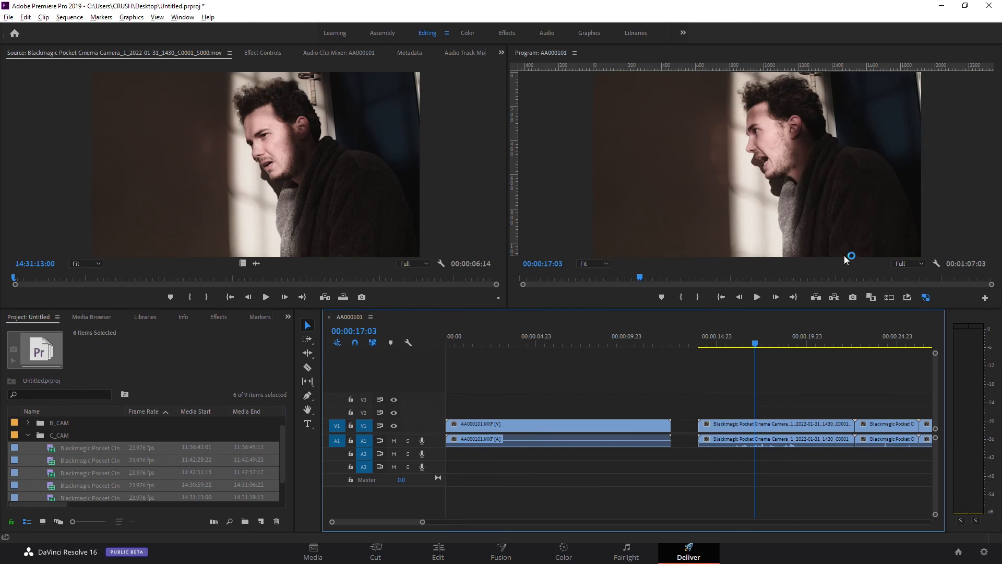
{"action": "left_click", "coordinate": [927, 297]}
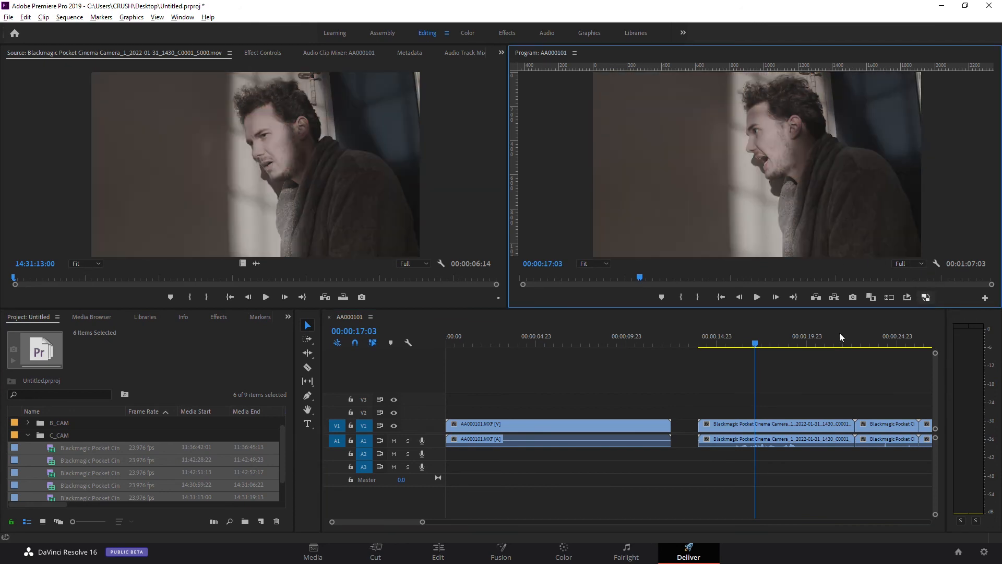
{"action": "left_click", "coordinate": [926, 297]}
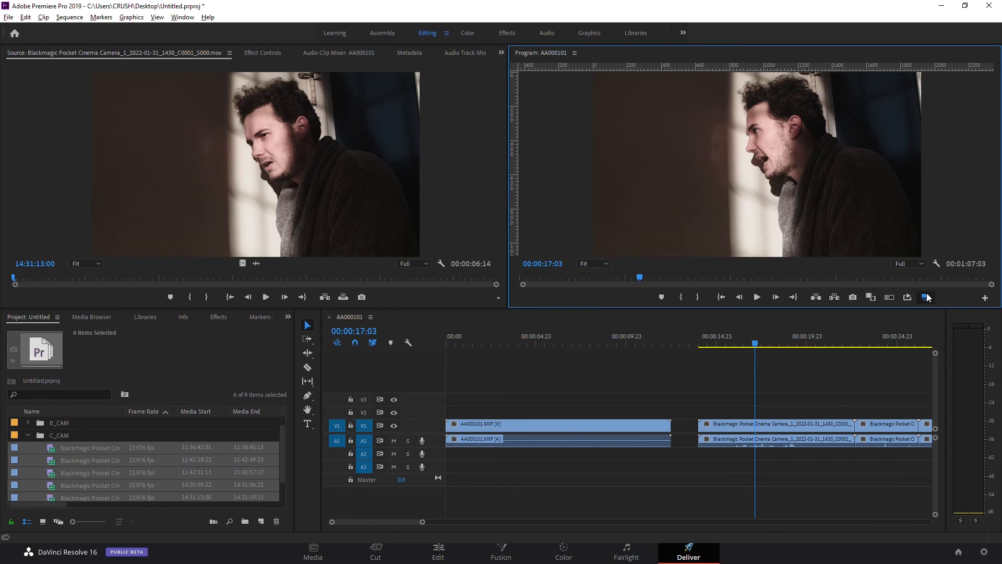
{"action": "left_click", "coordinate": [927, 297]}
{"action": "left_click", "coordinate": [928, 298]}
Delete all bins, clips and sequences from the project
{"action": "left_click", "coordinate": [42, 433]}
{"action": "key", "text": "ctrl+a"}
{"action": "key", "text": "Delete"}
Switch to File Explorer and import the C_CAM folder from TRANSCODING_01\PROXIES-LESSON 2 into the Premiere project
{"action": "key", "text": "alt+Tab"}
{"action": "key", "text": "alt+Tab"}
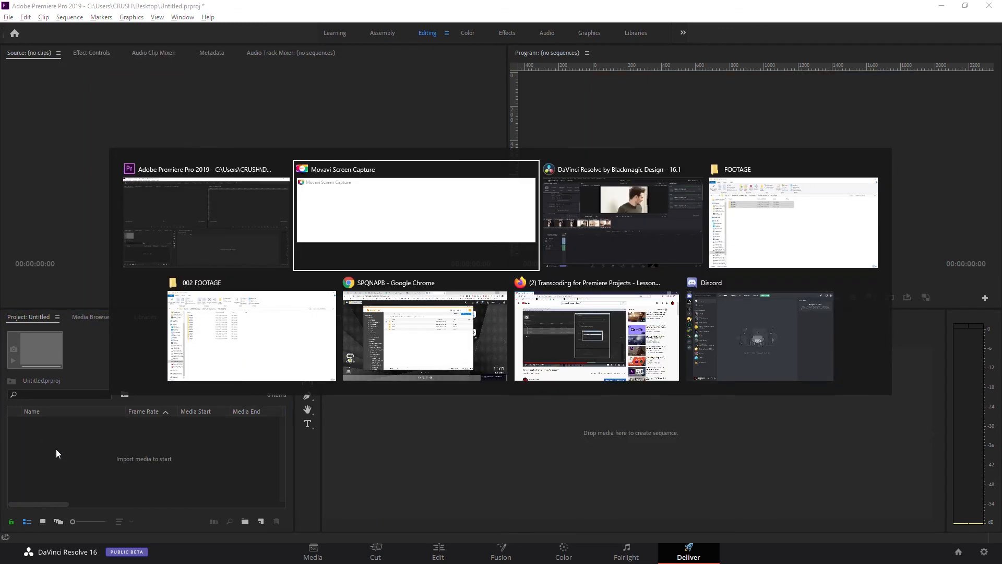
{"action": "key", "text": "alt+Tab"}
{"action": "left_click", "coordinate": [642, 156]}
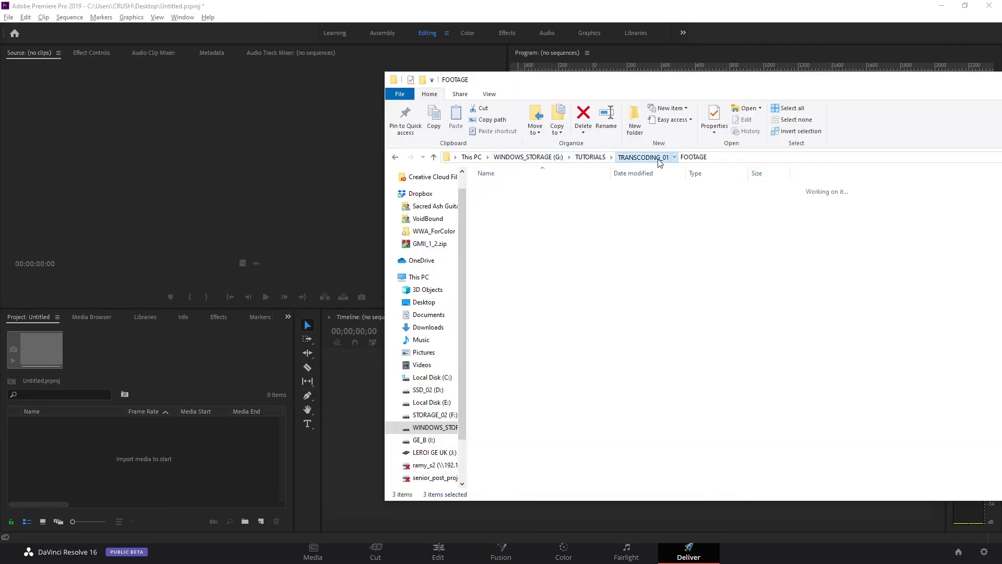
{"action": "double_click", "coordinate": [556, 266]}
{"action": "left_click_drag", "start_coordinate": [514, 212], "coordinate": [54, 450]}
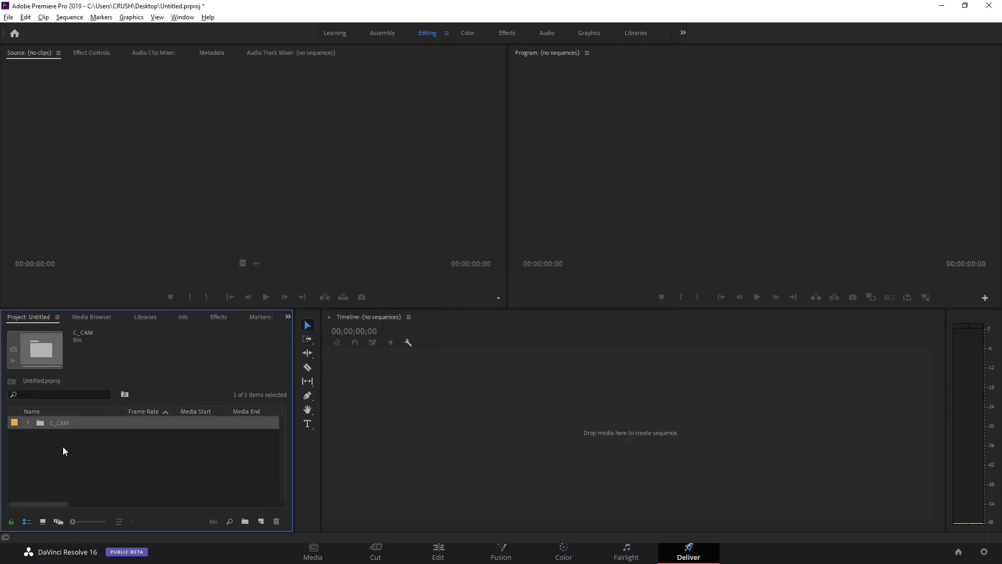
Create a sequence from all six C_CAM proxy clips, place the playhead at 00:00:09:03 and turn off proxy display
{"action": "left_click", "coordinate": [28, 422]}
{"action": "double_click", "coordinate": [50, 436]}
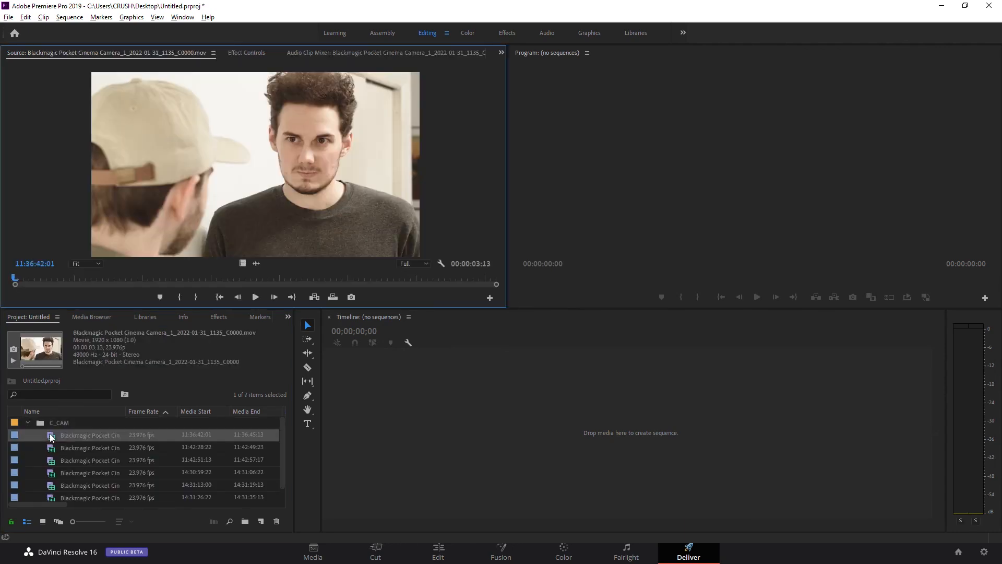
{"action": "scroll", "coordinate": [57, 450], "scroll_direction": "down", "scroll_amount": 1}
{"action": "left_click", "coordinate": [52, 487], "text": "shift"}
{"action": "left_click_drag", "start_coordinate": [45, 422], "coordinate": [488, 472]}
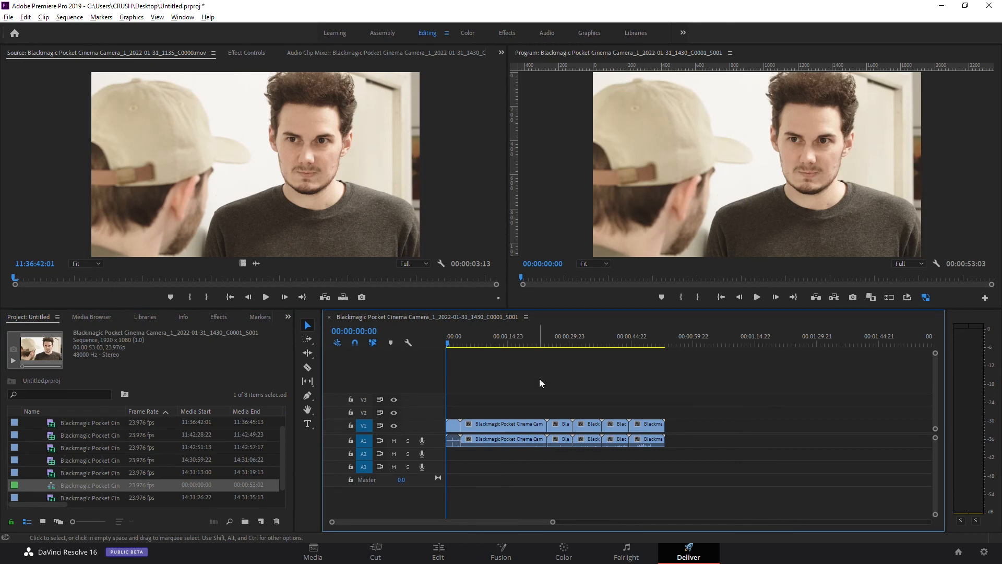
{"action": "mouse_move", "coordinate": [496, 343]}
{"action": "left_mouse_down"}
{"action": "mouse_move", "coordinate": [461, 349]}
{"action": "mouse_move", "coordinate": [483, 346]}
{"action": "left_mouse_up"}
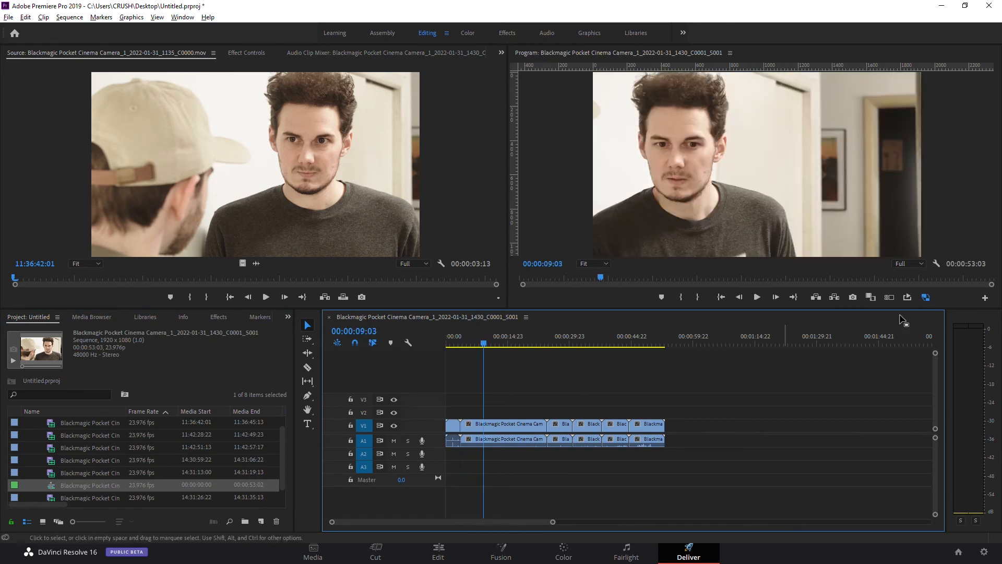
{"action": "left_click", "coordinate": [926, 299]}
Select the first five C_CAM clips and start reconnecting their full resolution media, matching by file name and media start
{"action": "left_click", "coordinate": [67, 486]}
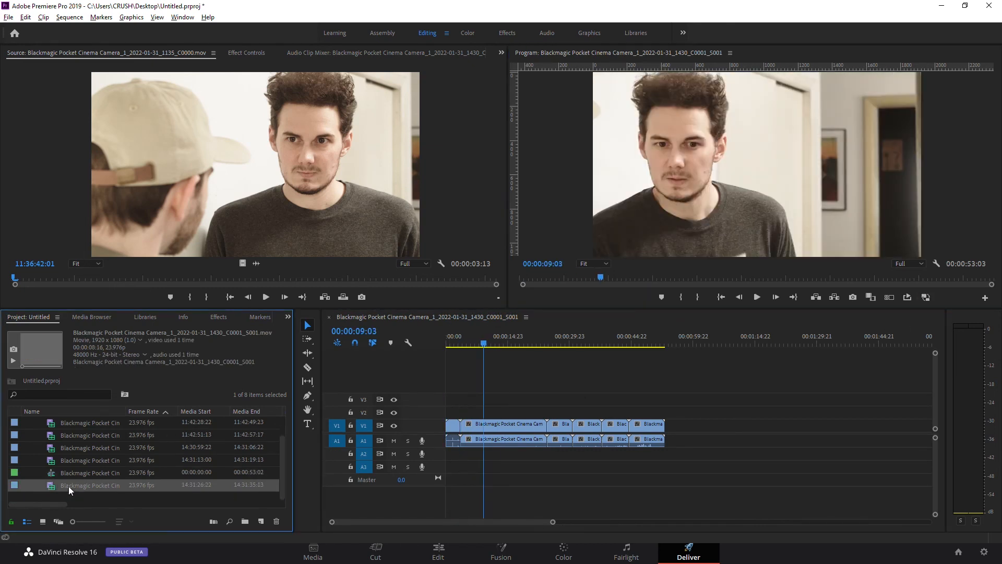
{"action": "left_click", "coordinate": [53, 462]}
{"action": "left_click", "coordinate": [53, 431], "text": "shift"}
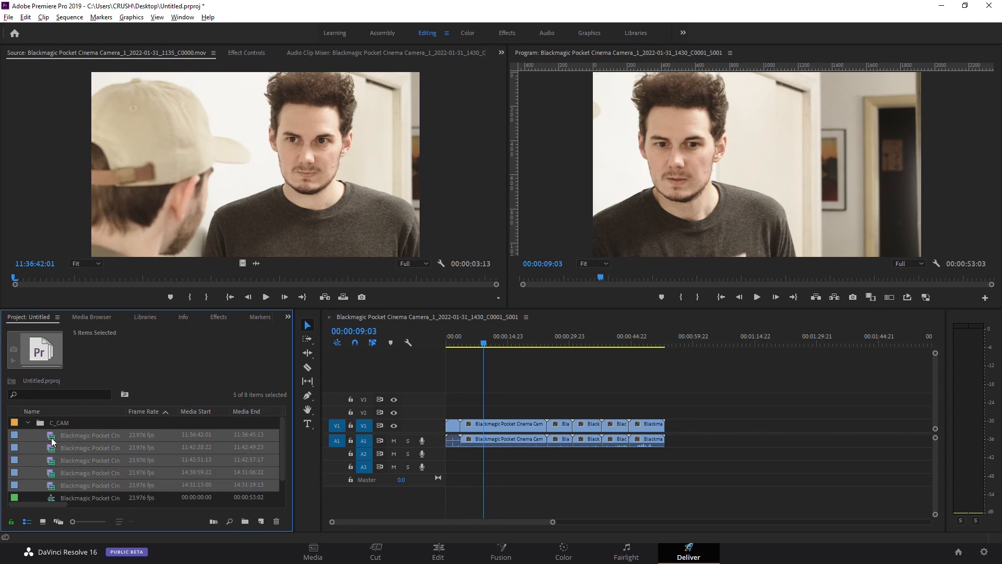
{"action": "right_click", "coordinate": [52, 441]}
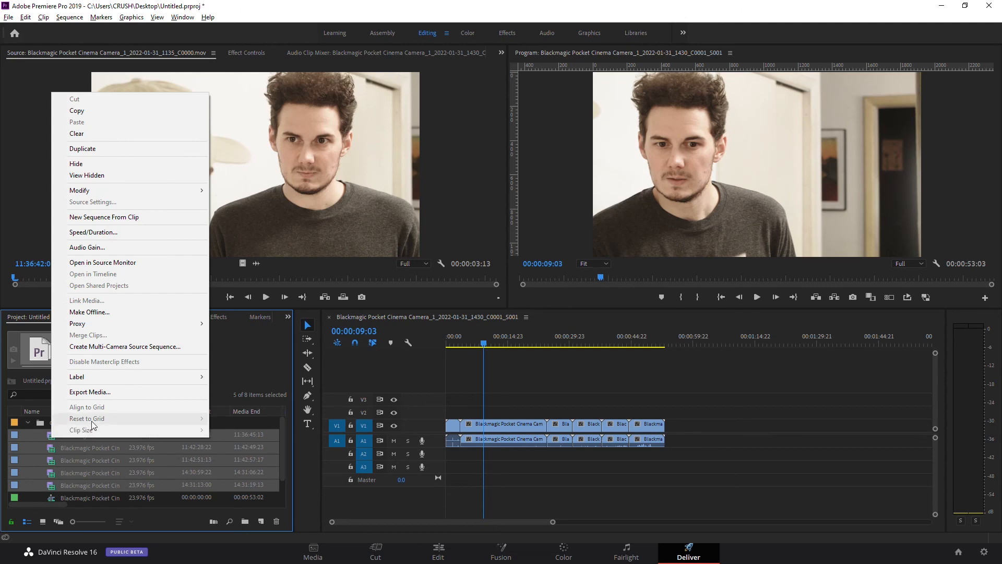
{"action": "mouse_move", "coordinate": [133, 323]}
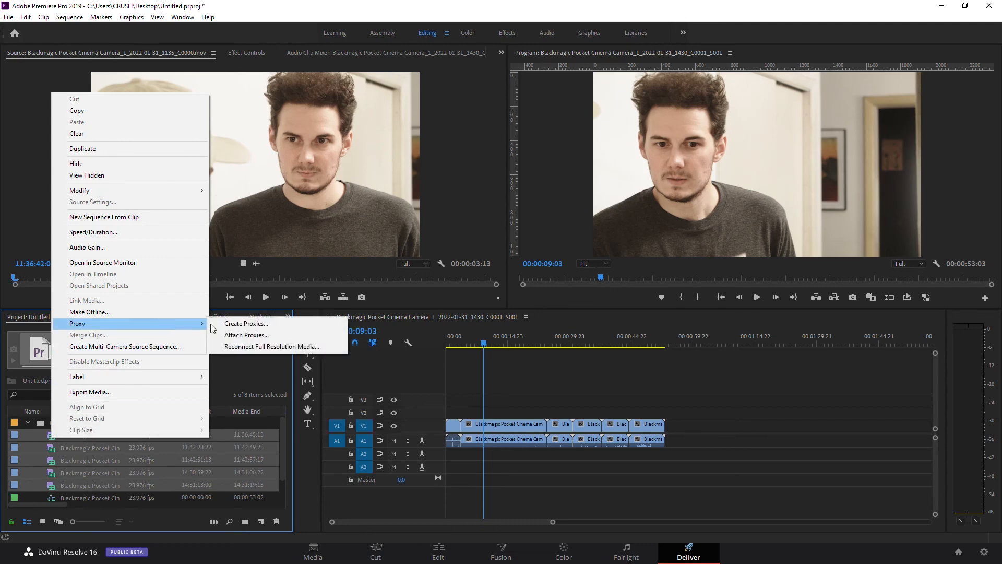
{"action": "left_click", "coordinate": [251, 349]}
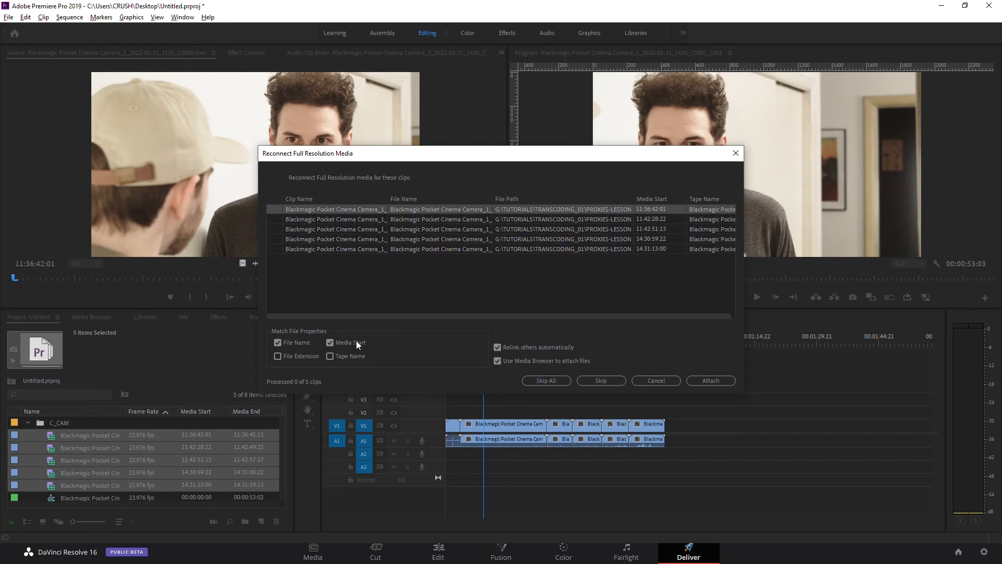
{"action": "left_click", "coordinate": [718, 380]}
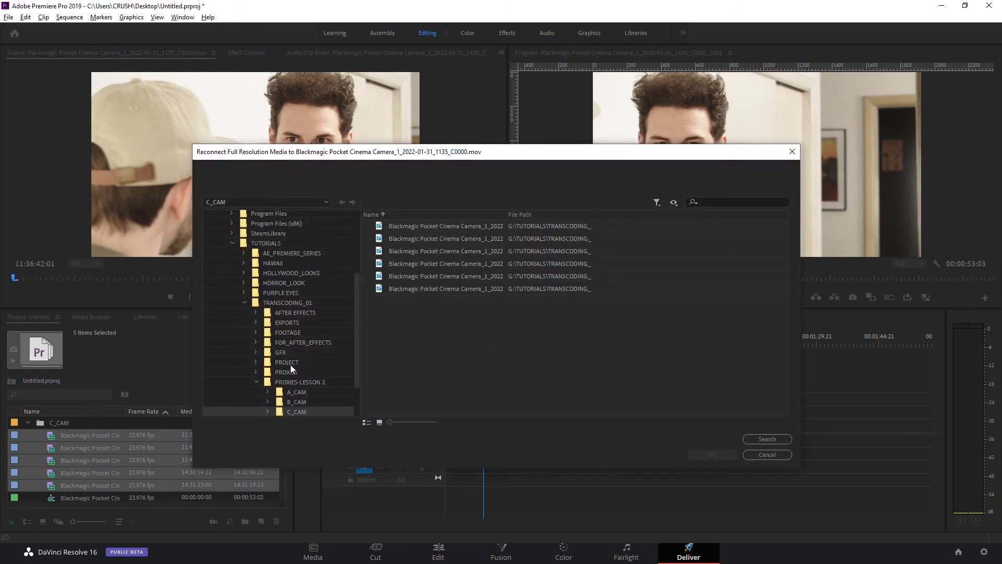
Reconnect the selected clips to the originals in FOOTAGE\C_CAM, starting from the first file, and turn on proxy display
{"action": "left_click", "coordinate": [289, 322]}
{"action": "left_click", "coordinate": [290, 332]}
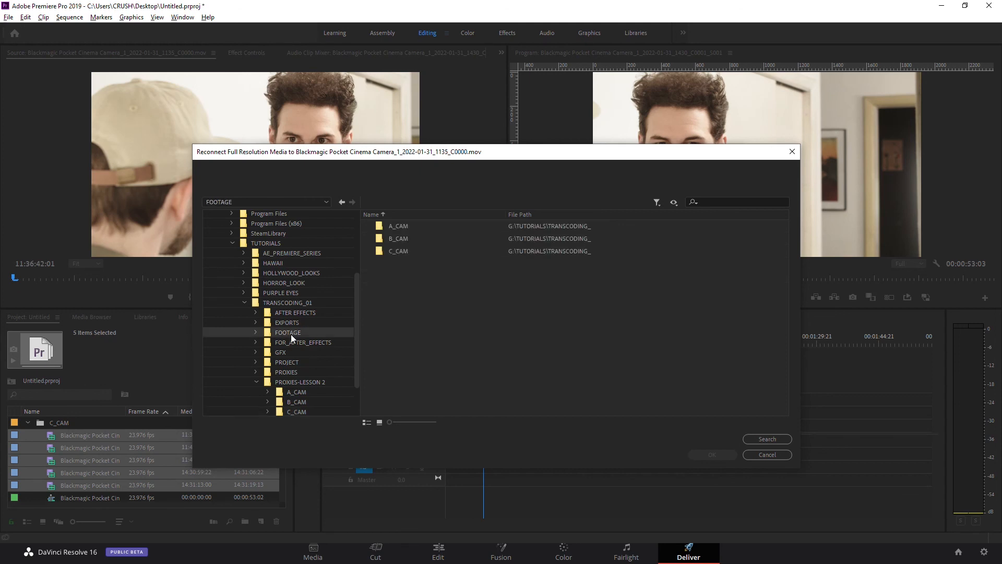
{"action": "double_click", "coordinate": [402, 251]}
{"action": "double_click", "coordinate": [412, 226]}
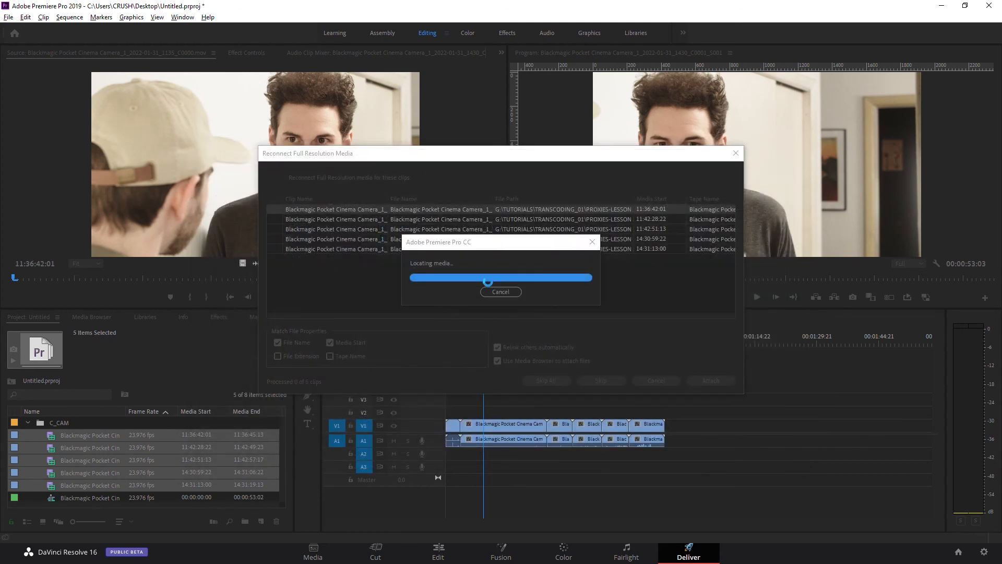
{"action": "left_click", "coordinate": [929, 299]}
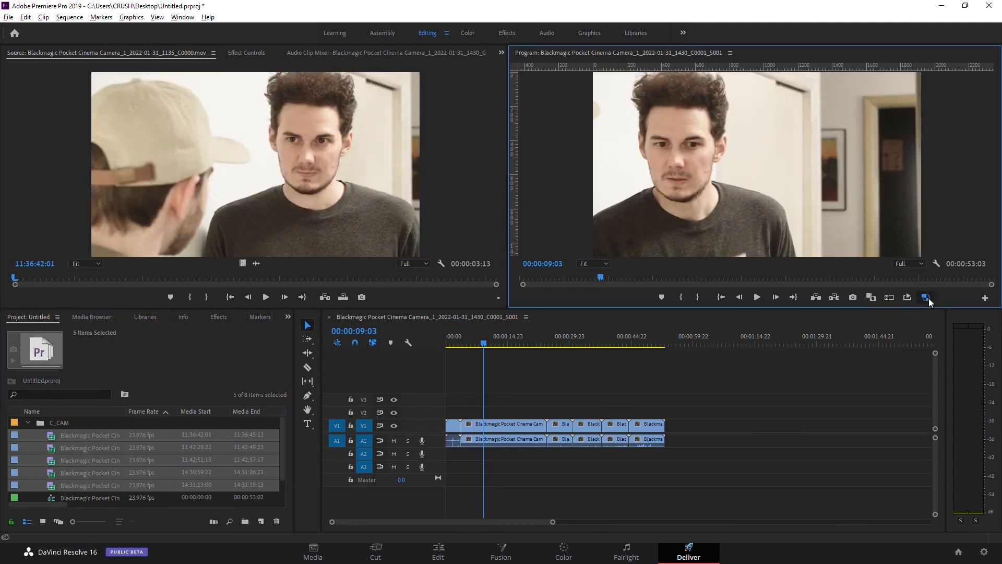